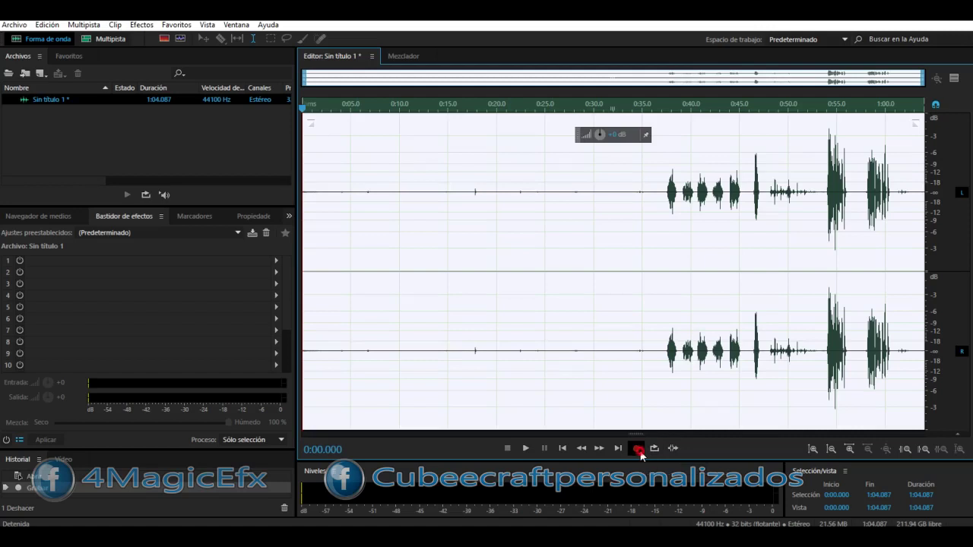
Step: Finish recording the voice take in the untitled stereo file
{"action": "left_click", "coordinate": [638, 449]}
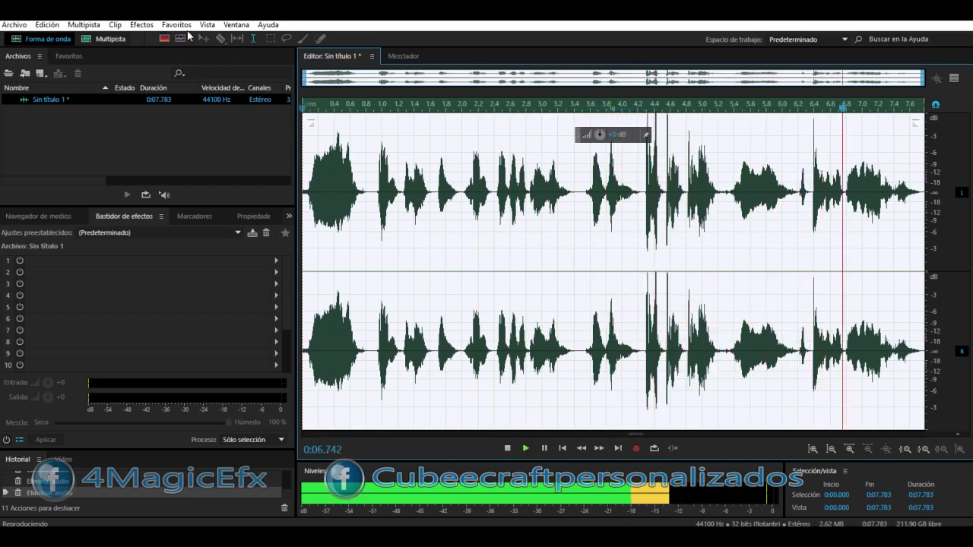
Step: Open the 20-band graphic equalizer and set <31 Hz to 6.9, 44 Hz to 8.7, 63 Hz to 5.4 and 88 Hz to 0.7 dB
{"action": "left_click", "coordinate": [141, 25]}
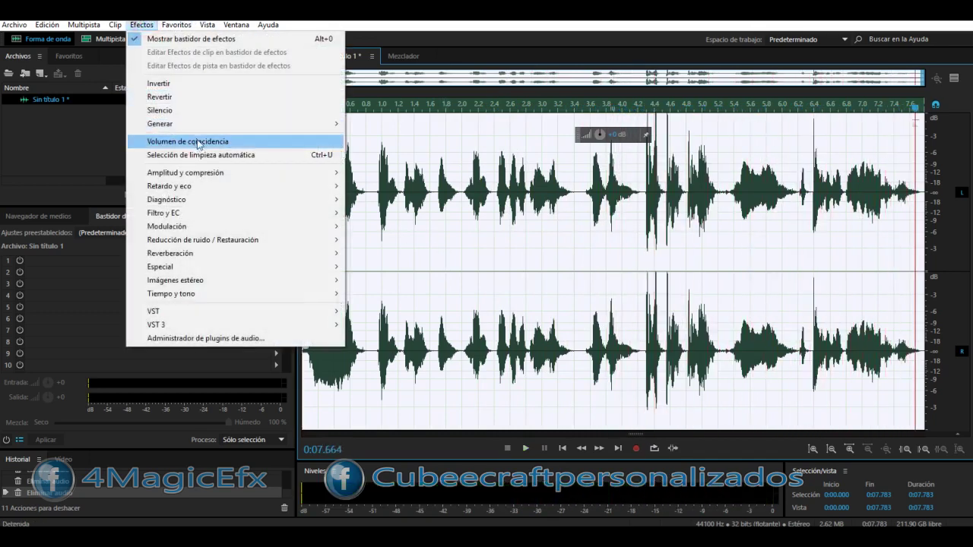
{"action": "mouse_move", "coordinate": [215, 180]}
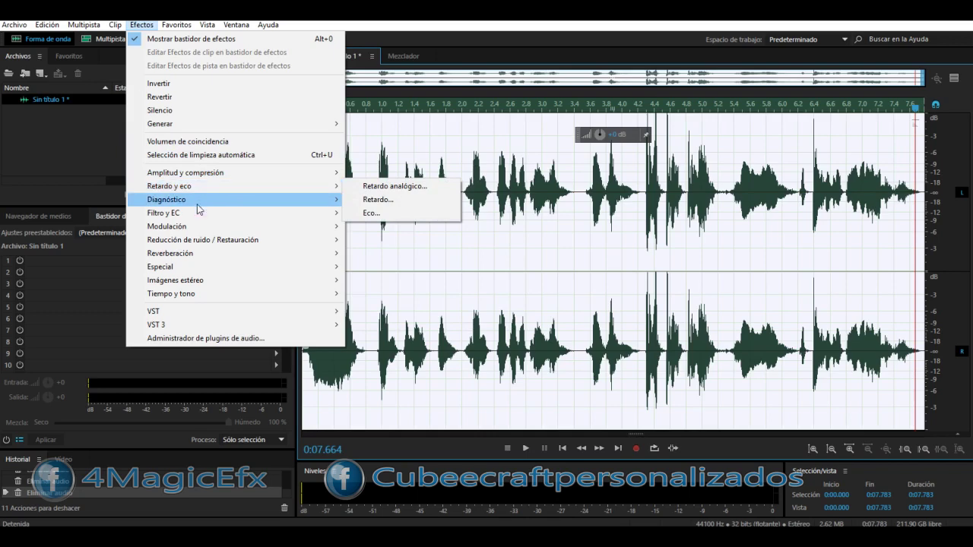
{"action": "mouse_move", "coordinate": [259, 214]}
{"action": "left_click", "coordinate": [446, 239]}
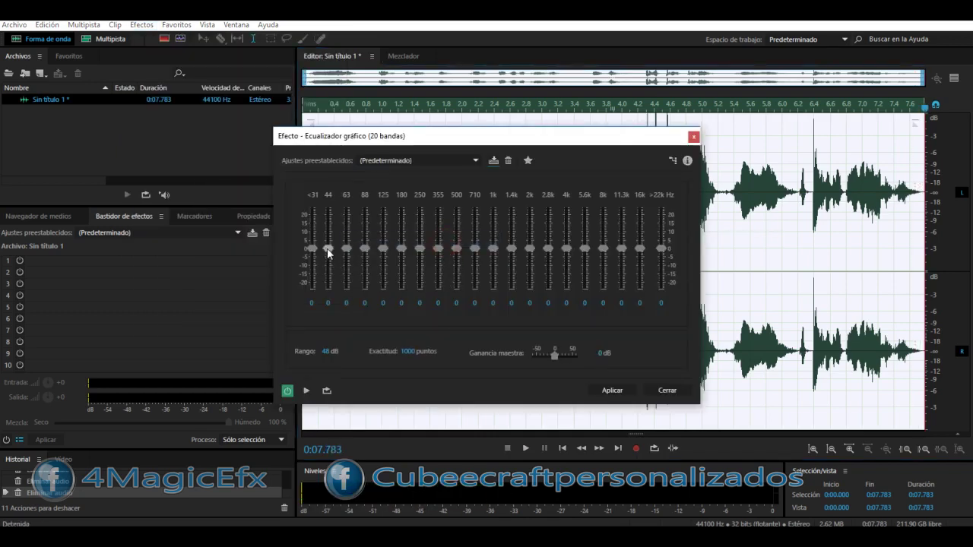
{"action": "left_click_drag", "start_coordinate": [327, 247], "coordinate": [328, 235]}
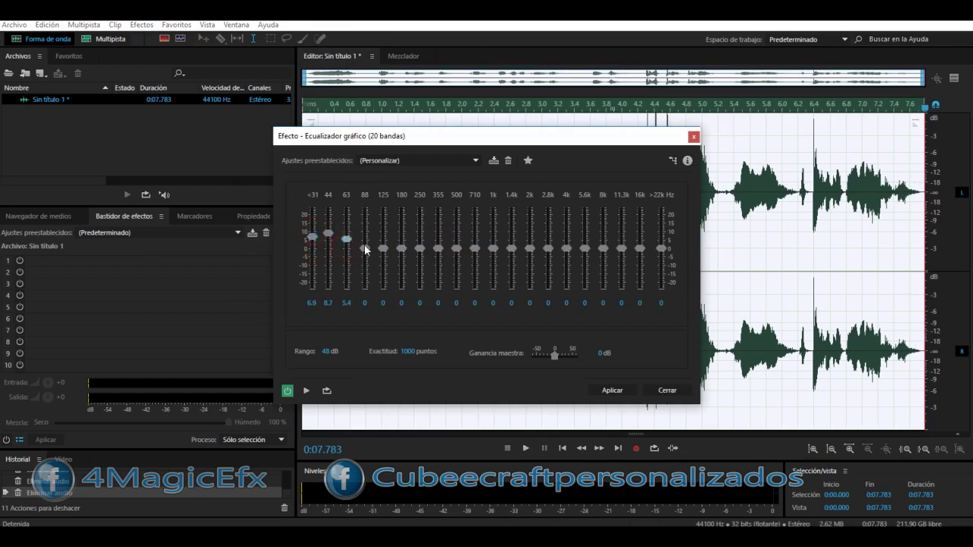
{"action": "key", "text": "space"}
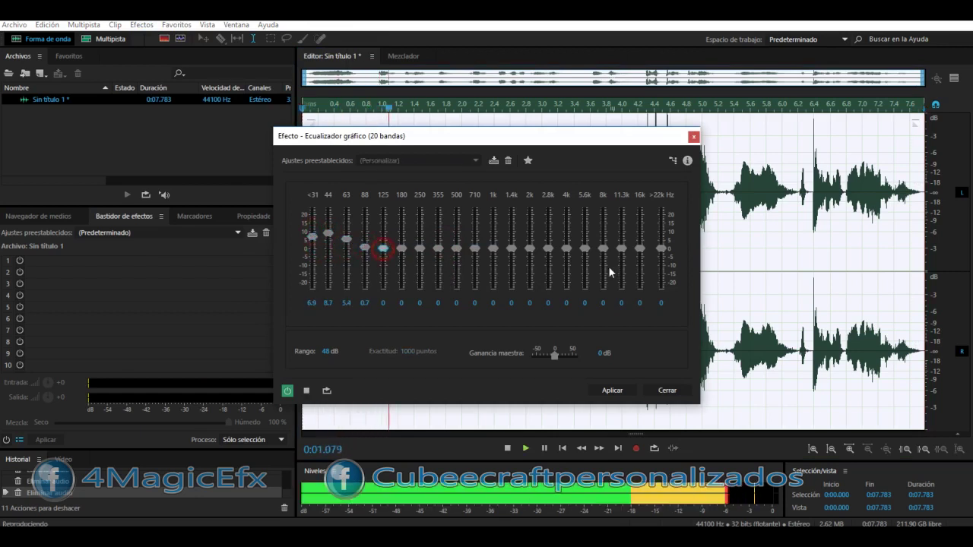
Step: Set 125 Hz to 3.2, 180 to 6.5, 1k to -3.6, 1.4k to -2.2, and the 5.6k to >22k bands to 3.6, 4.7, 6.9, 5.1, 4.7 dB
{"action": "left_click_drag", "start_coordinate": [643, 249], "coordinate": [605, 240]}
{"action": "mouse_move", "coordinate": [402, 248]}
{"action": "left_mouse_down"}
{"action": "mouse_move", "coordinate": [401, 237]}
{"action": "mouse_move", "coordinate": [384, 241]}
{"action": "left_mouse_up"}
{"action": "left_click_drag", "start_coordinate": [493, 249], "coordinate": [511, 253]}
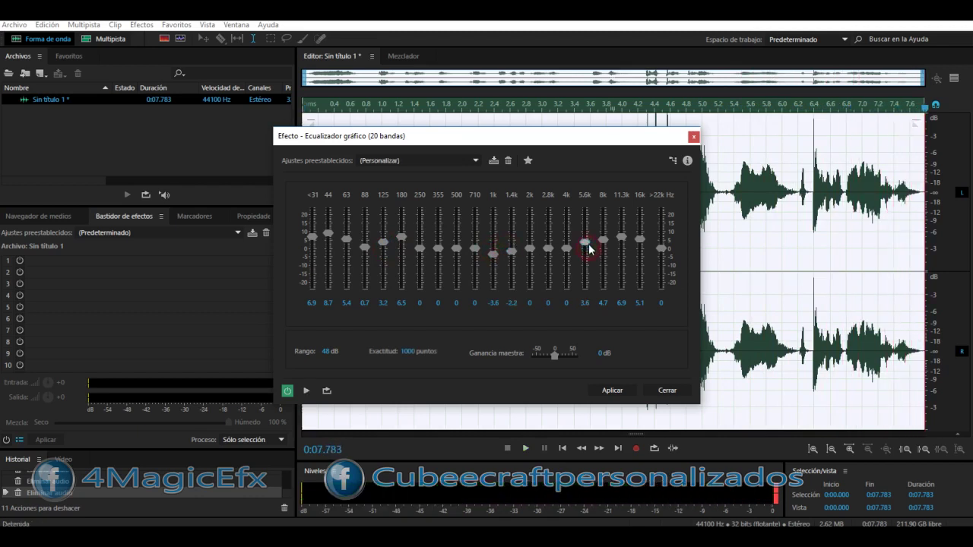
{"action": "key", "text": "space"}
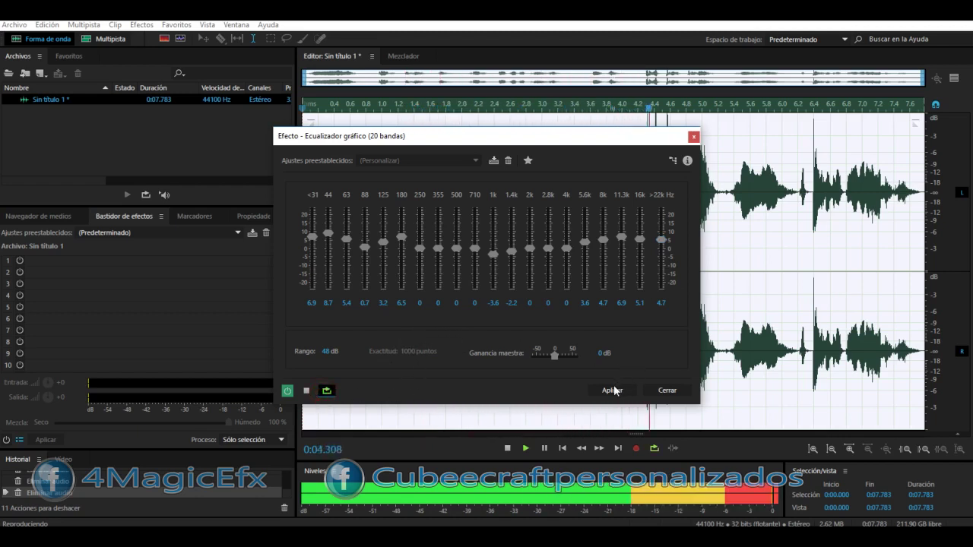
Step: Compare against the bypassed sound, lower <31 Hz to -1.4 dB and 44 Hz to 5.8 dB, and apply the graphic equalizer
{"action": "left_click", "coordinate": [287, 391]}
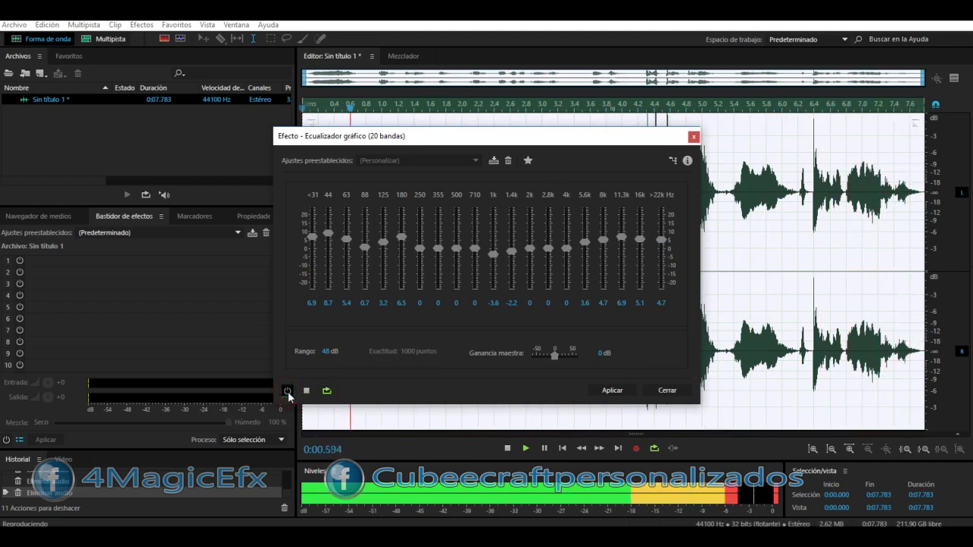
{"action": "left_click", "coordinate": [287, 390]}
{"action": "left_click", "coordinate": [312, 251]}
{"action": "left_click", "coordinate": [328, 238]}
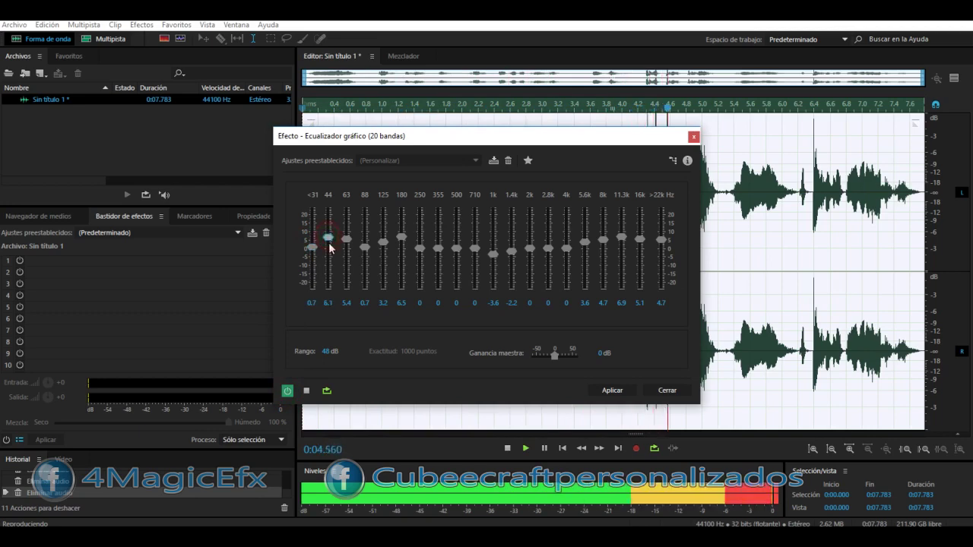
{"action": "left_click", "coordinate": [312, 252]}
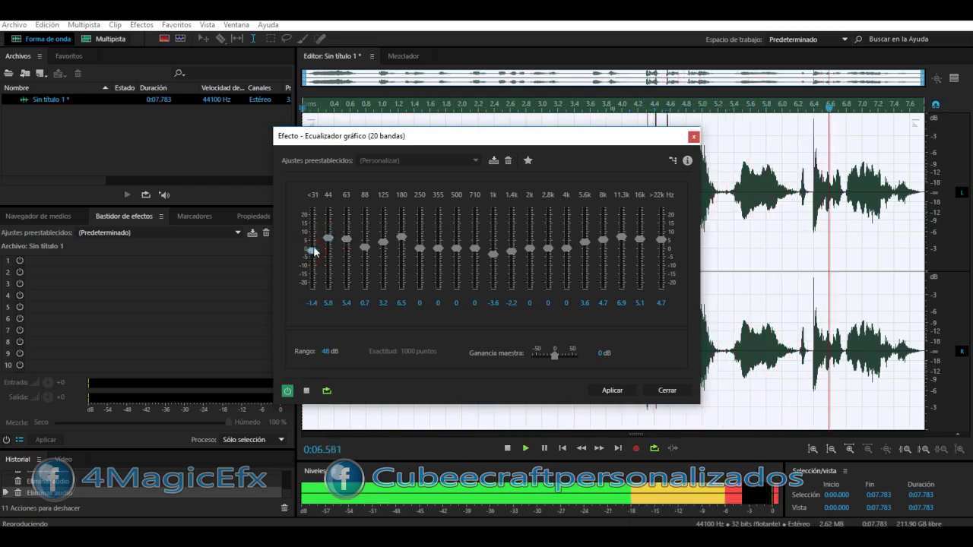
{"action": "left_click", "coordinate": [612, 389]}
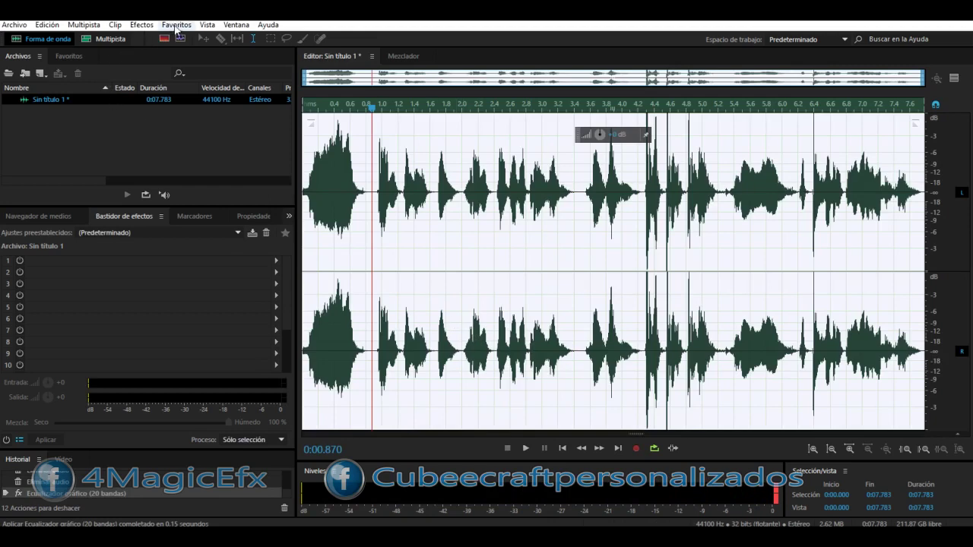
Step: Open the parametric equalizer and set the low shelf to 41 Hz/8.1 dB, band 3 to 1059 Hz/-4.5 dB and band 4 to 3086 Hz/7.1 dB
{"action": "left_click", "coordinate": [140, 25]}
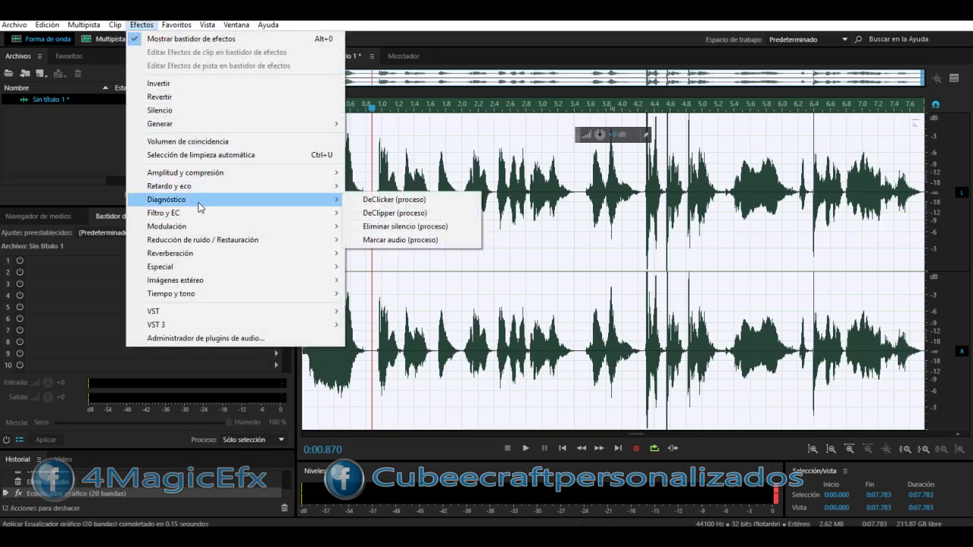
{"action": "left_click", "coordinate": [403, 280]}
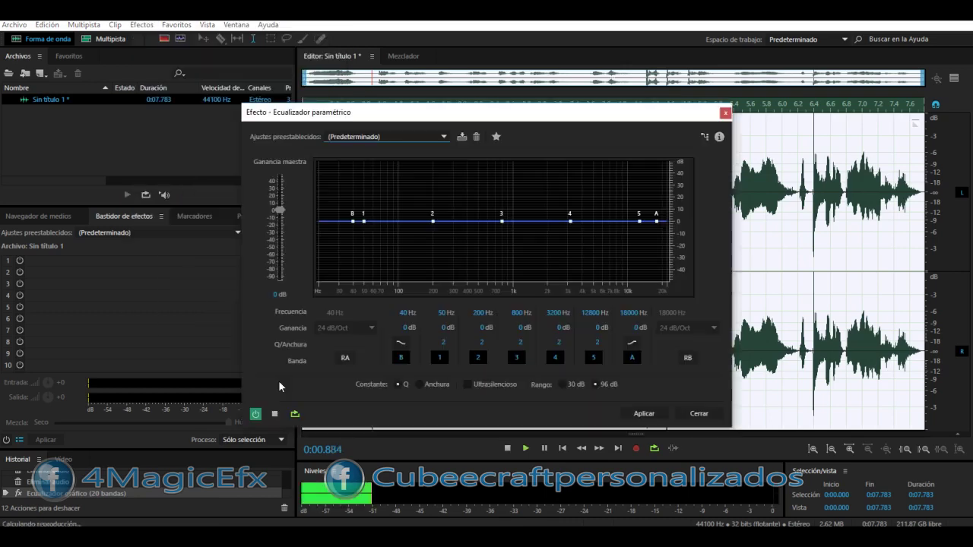
{"action": "left_click_drag", "start_coordinate": [353, 221], "coordinate": [355, 214]}
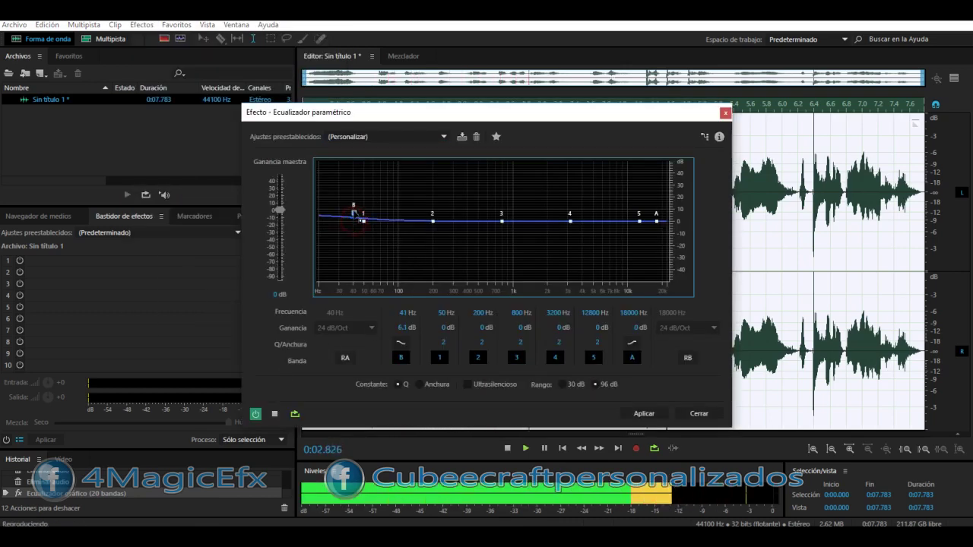
{"action": "left_click_drag", "start_coordinate": [509, 236], "coordinate": [577, 247]}
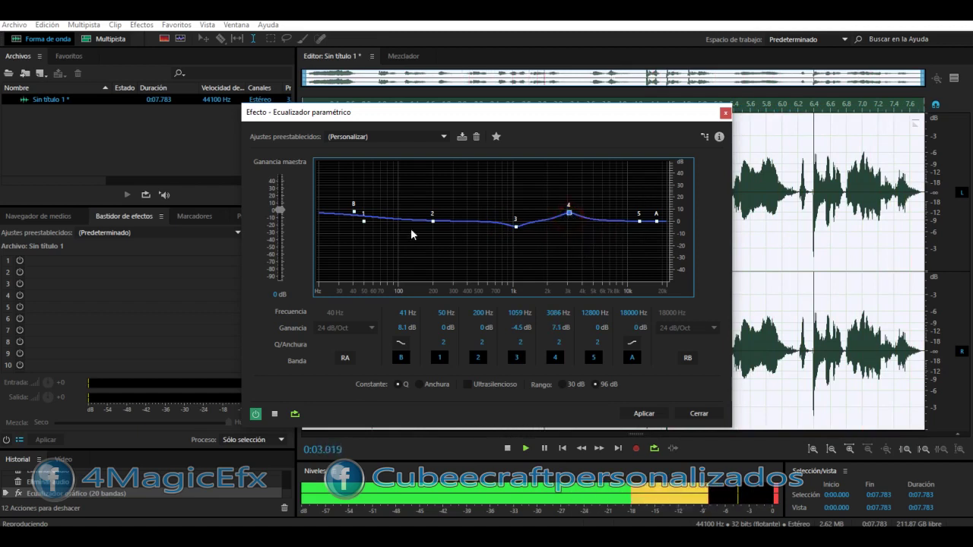
Step: Lower the low shelf to 1 dB, set band 1 to 88 Hz at 1 dB, apply the parametric equalizer and listen to the result
{"action": "left_click_drag", "start_coordinate": [354, 212], "coordinate": [354, 221]}
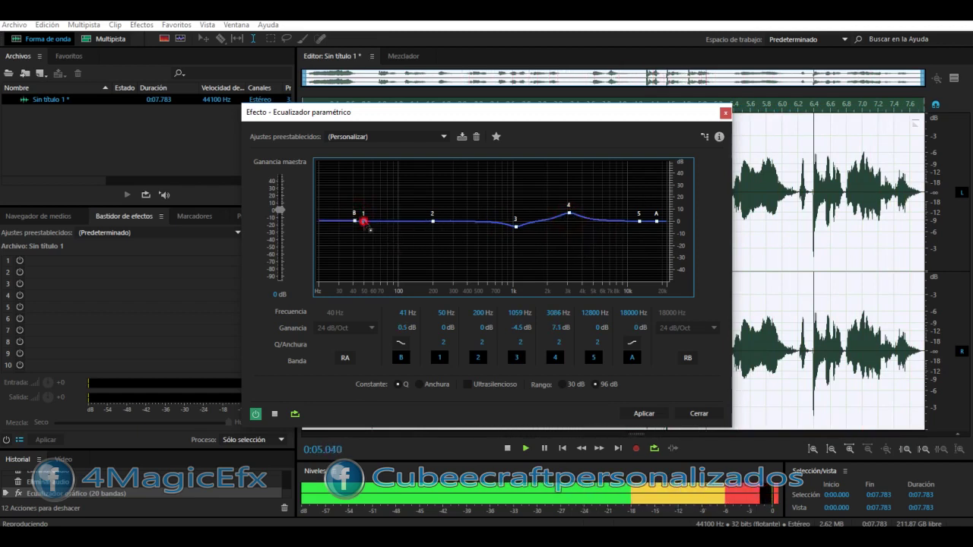
{"action": "left_click_drag", "start_coordinate": [354, 221], "coordinate": [354, 219]}
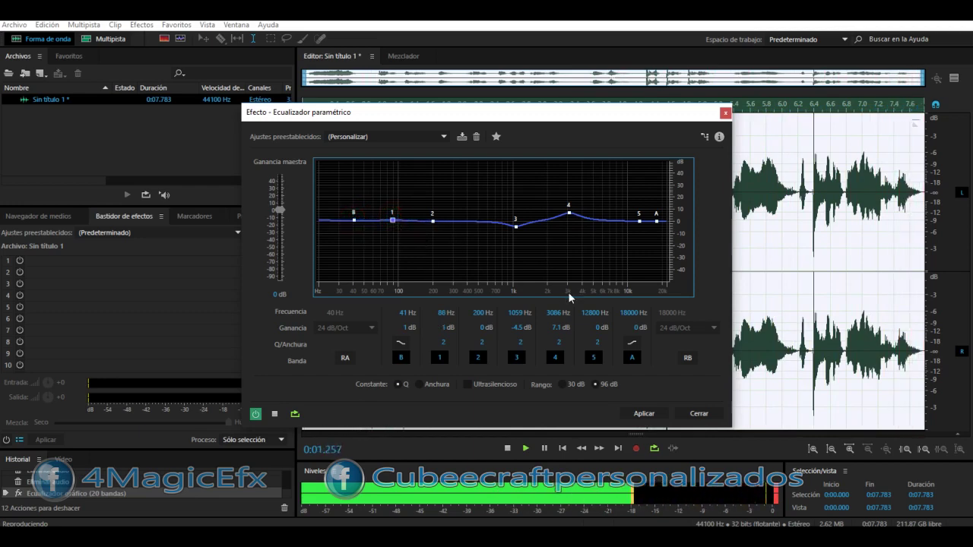
{"action": "left_click", "coordinate": [642, 415]}
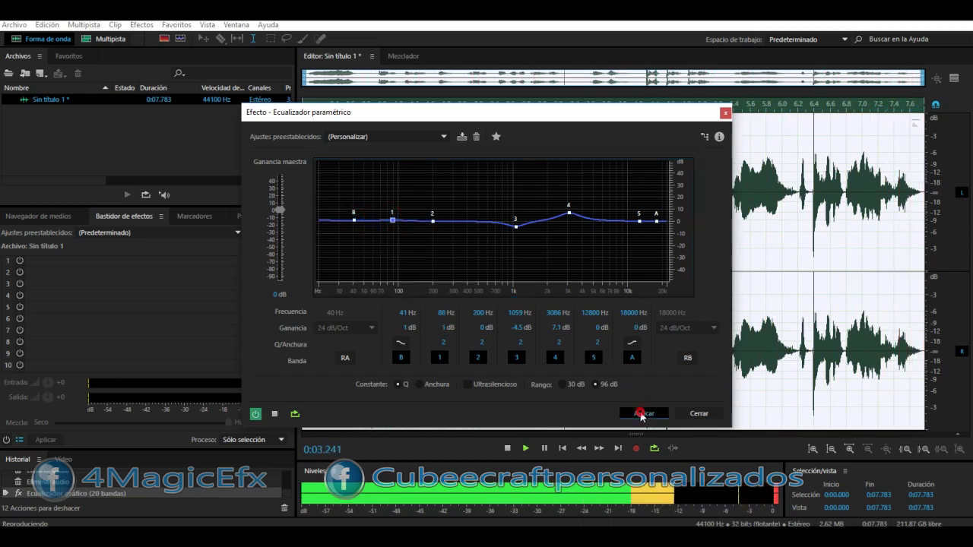
{"action": "key", "text": "space"}
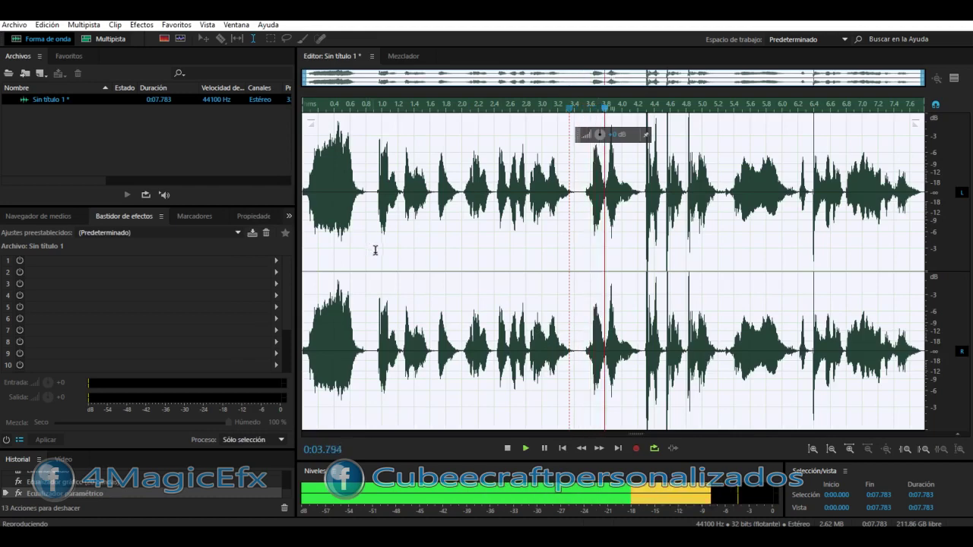
{"action": "key", "text": "space"}
{"action": "key", "text": "space"}
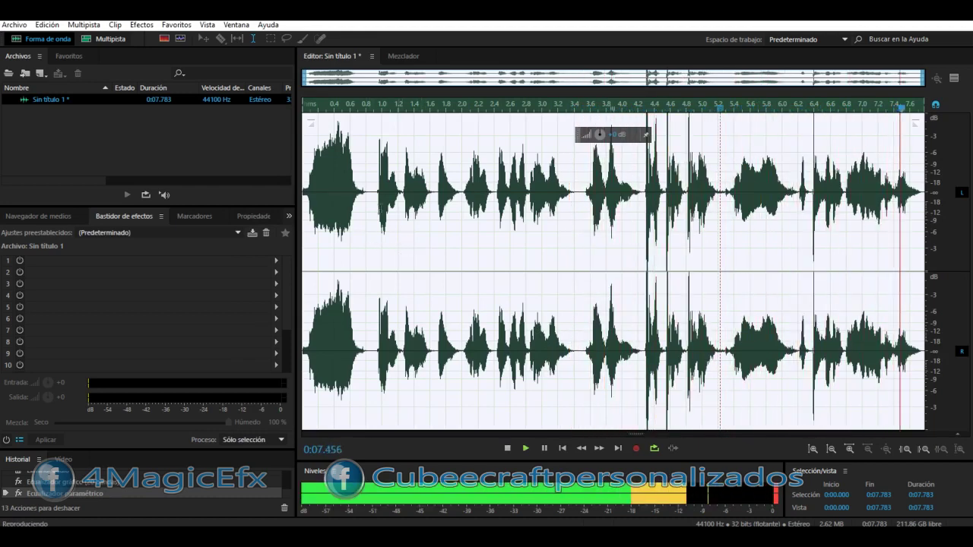
Step: Preview and apply the single-band compressor to the voice with its default settings
{"action": "left_click", "coordinate": [142, 25]}
{"action": "mouse_move", "coordinate": [228, 172]}
{"action": "left_click", "coordinate": [459, 295]}
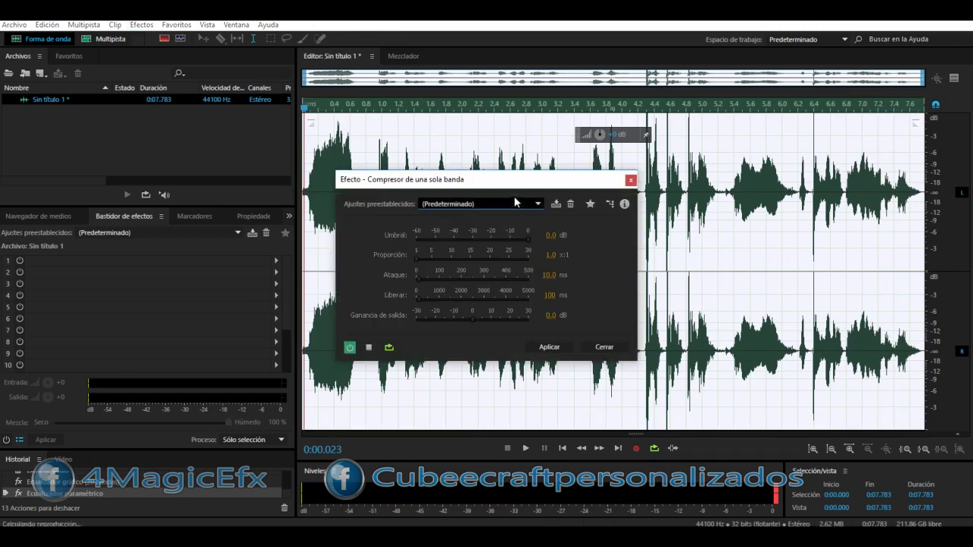
{"action": "key", "text": "space"}
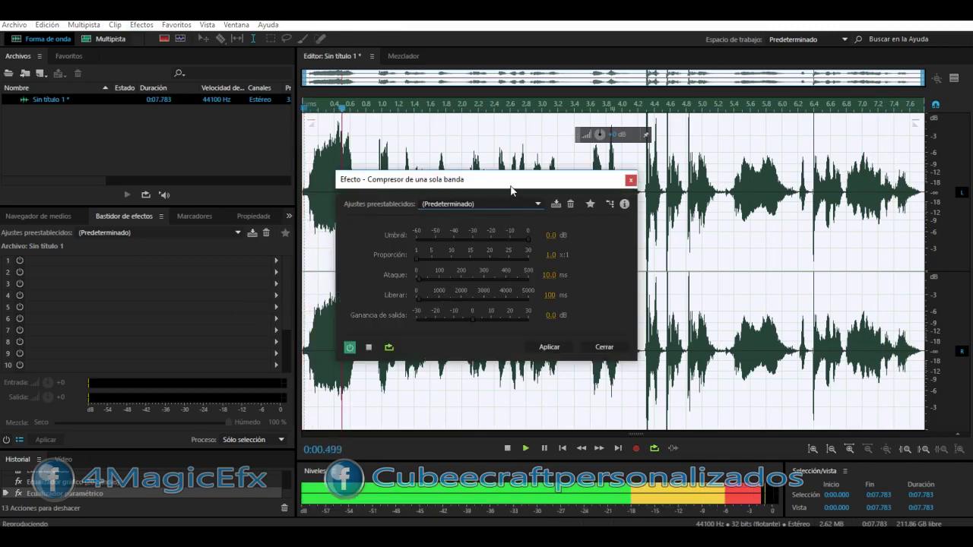
{"action": "left_click", "coordinate": [549, 346]}
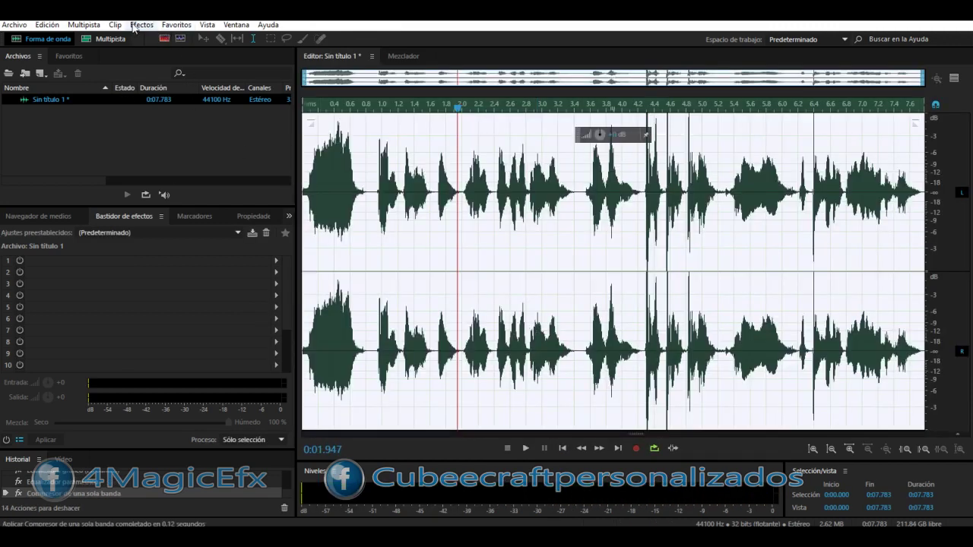
Step: Preview and apply the hard limiter to the voice with its default -0.1 dB maximum amplitude
{"action": "left_click", "coordinate": [141, 26]}
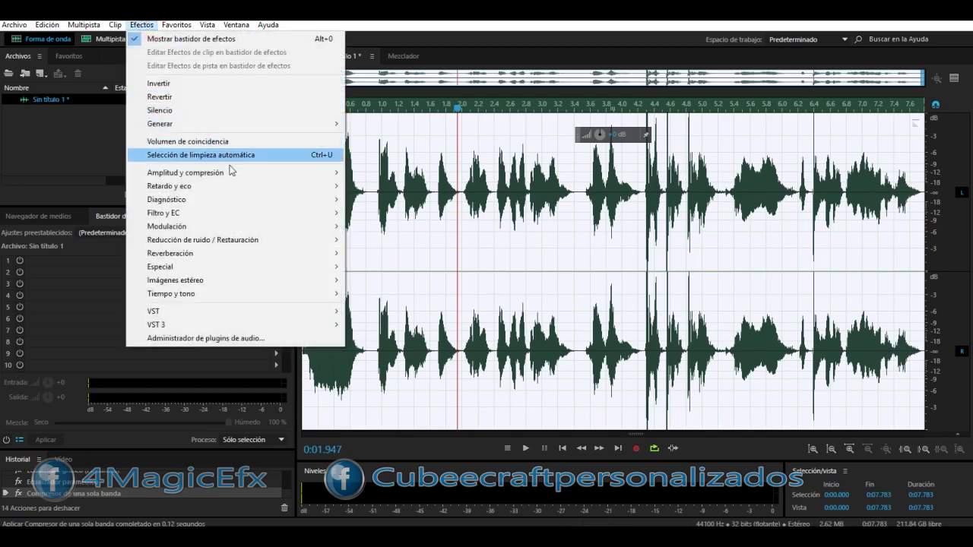
{"action": "mouse_move", "coordinate": [233, 173]}
{"action": "left_click", "coordinate": [425, 255]}
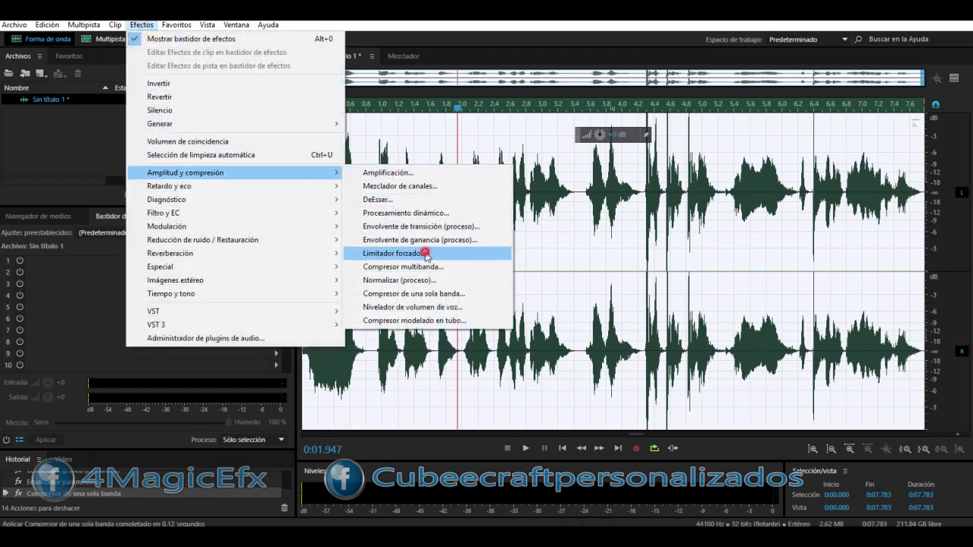
{"action": "key", "text": "space"}
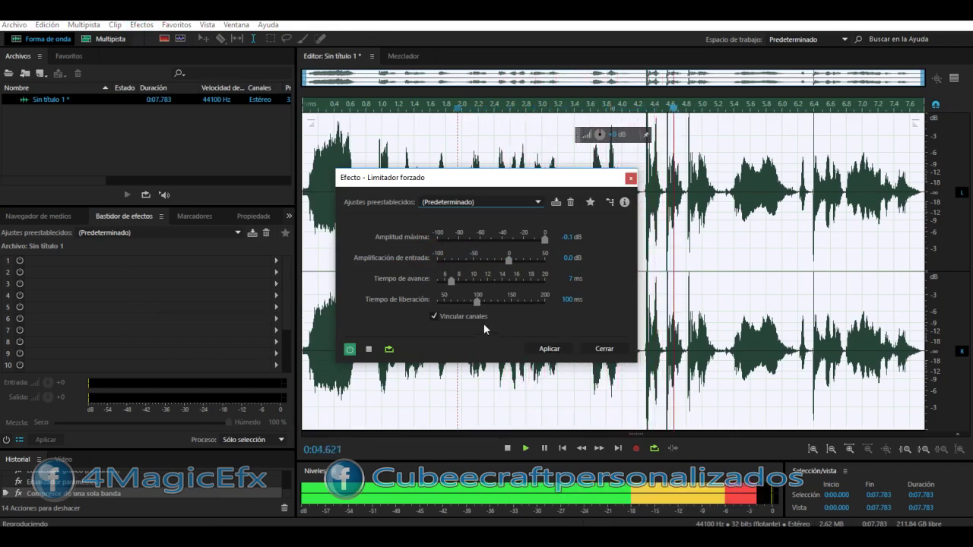
{"action": "left_click", "coordinate": [548, 349]}
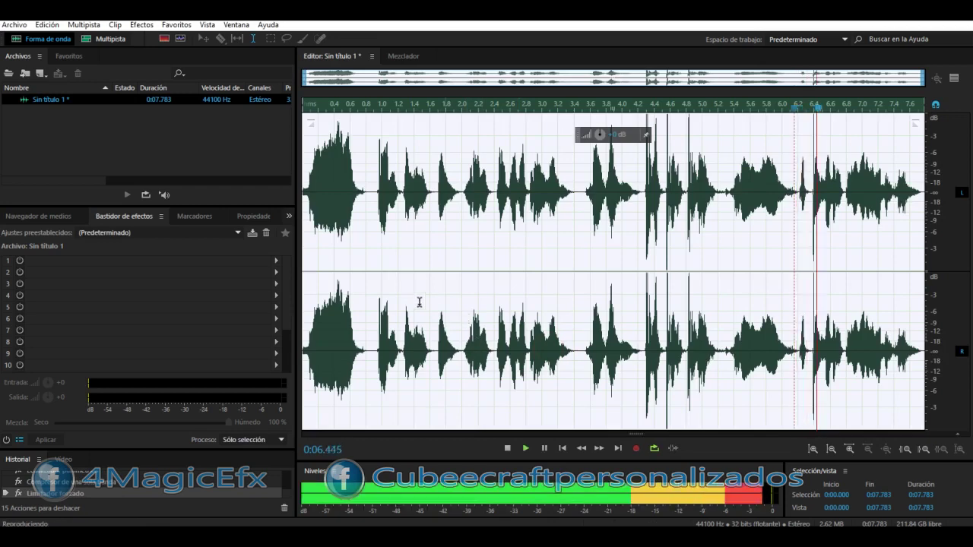
Step: Open the Mastering effect, enable the low shelf, and set the peak to 840.7 Hz/-2.2 dB and the high shelf to 10896.7 Hz/2.8 dB
{"action": "left_click", "coordinate": [141, 25]}
{"action": "mouse_move", "coordinate": [325, 270]}
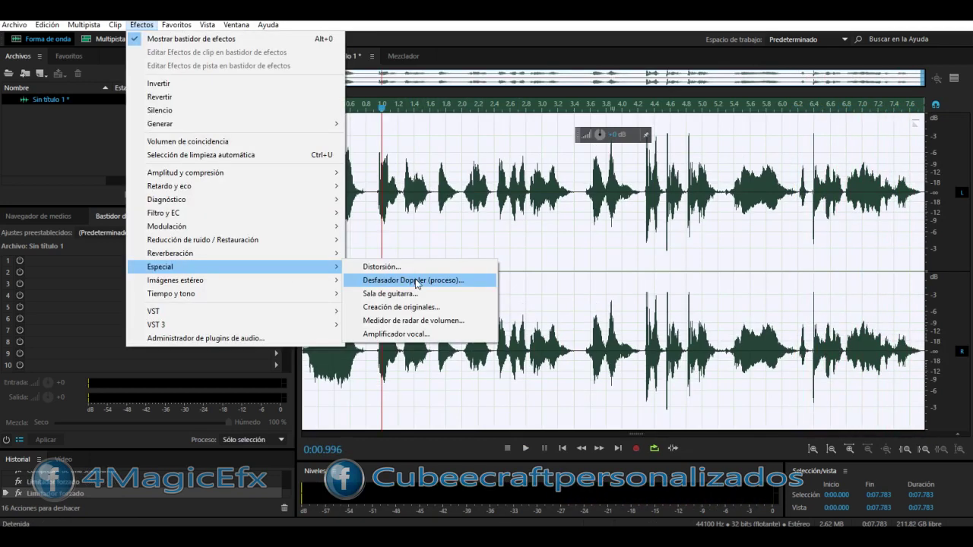
{"action": "left_click", "coordinate": [415, 307]}
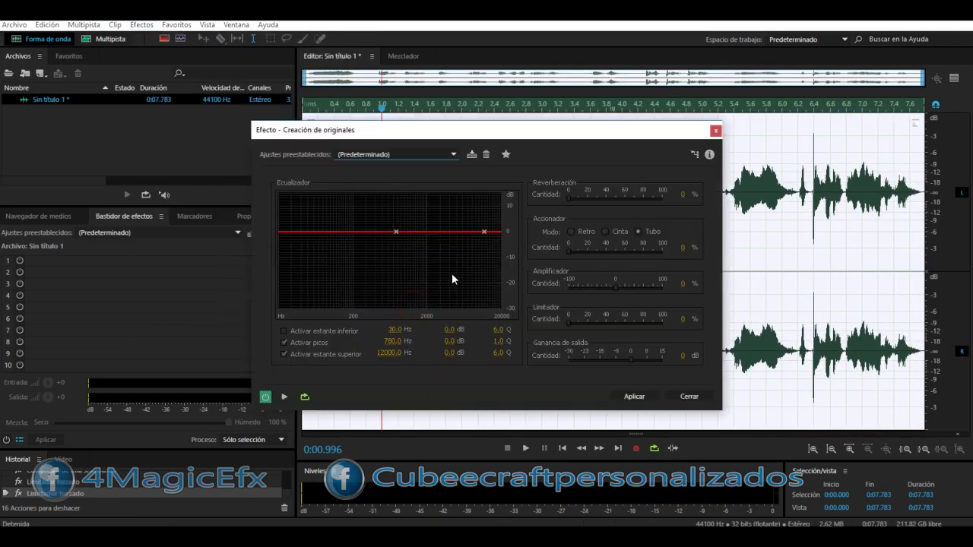
{"action": "key", "text": "space"}
{"action": "left_click", "coordinate": [284, 331]}
{"action": "left_click_drag", "start_coordinate": [399, 238], "coordinate": [398, 236]}
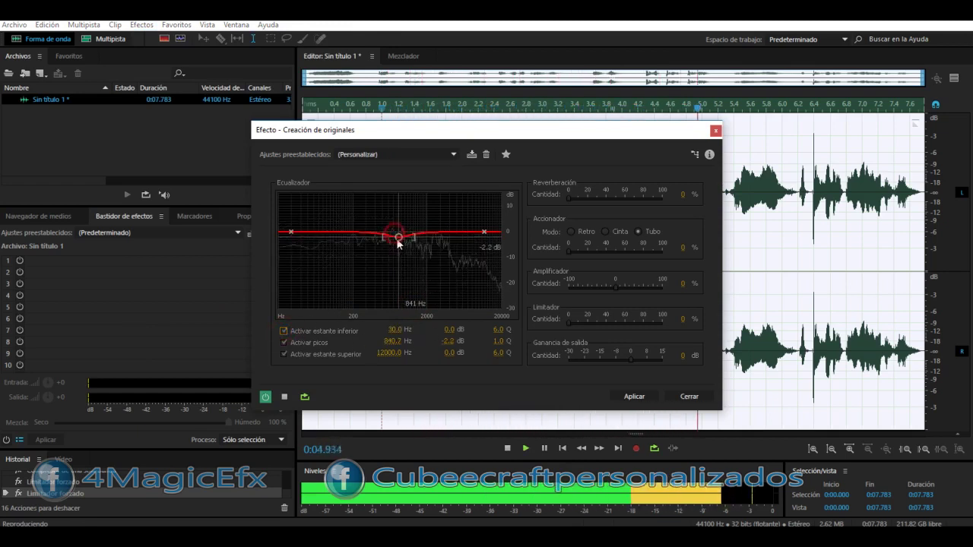
{"action": "left_click_drag", "start_coordinate": [484, 231], "coordinate": [480, 224]}
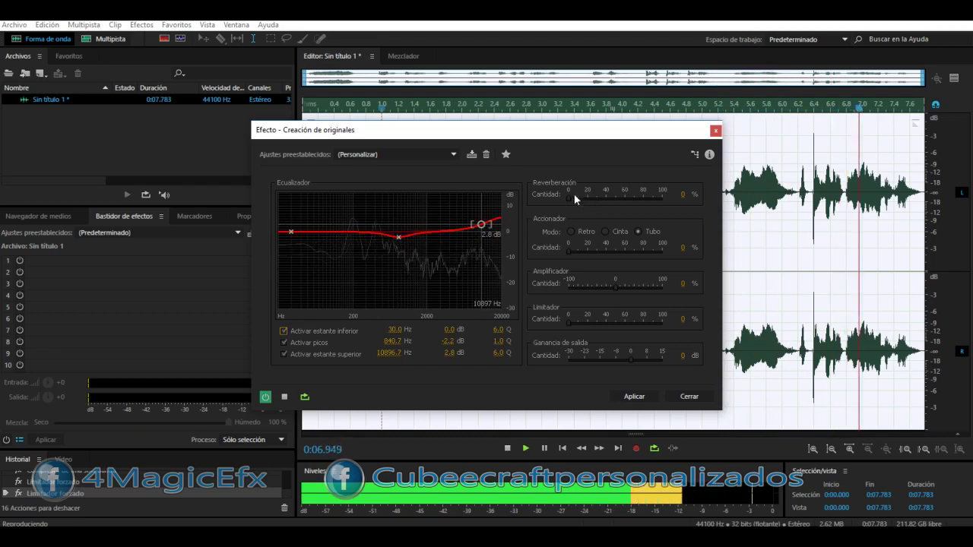
Step: Set the high shelf to 3837 Hz/0.9 dB, low shelf to 32.8 Hz/-5.8 dB, peak to 824.9 Hz/2.1 dB, and reverb to 10%
{"action": "left_click_drag", "start_coordinate": [478, 224], "coordinate": [402, 226]}
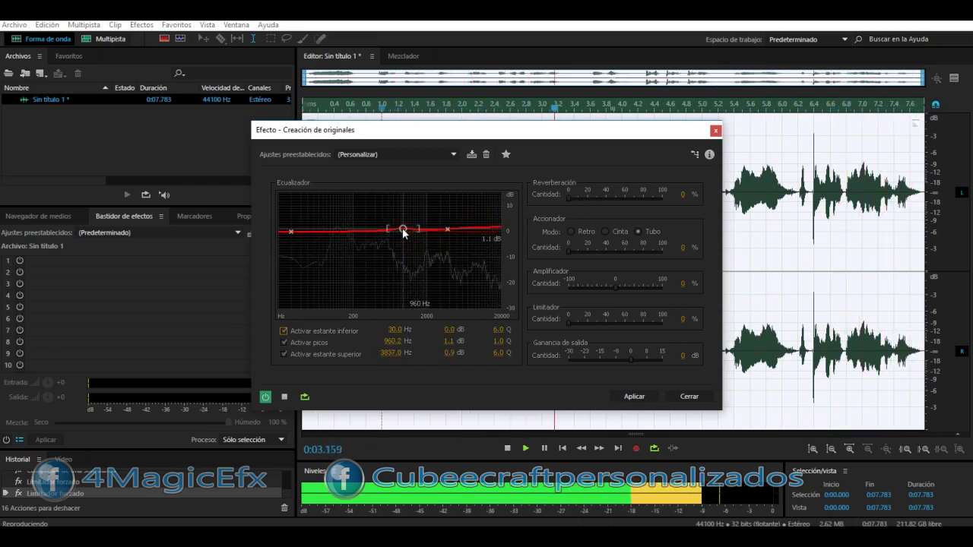
{"action": "left_click_drag", "start_coordinate": [292, 232], "coordinate": [297, 251]}
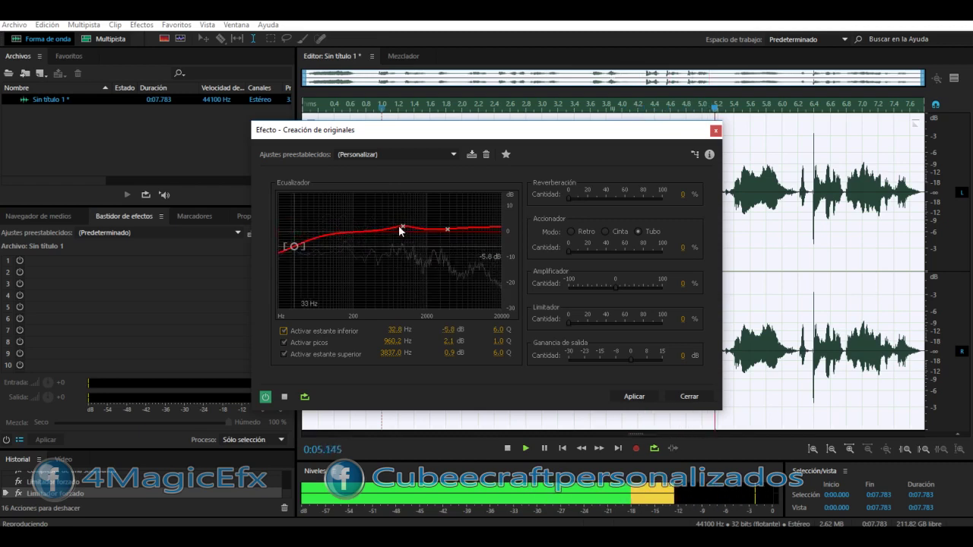
{"action": "left_click_drag", "start_coordinate": [402, 227], "coordinate": [398, 225]}
{"action": "left_click_drag", "start_coordinate": [569, 196], "coordinate": [577, 197]}
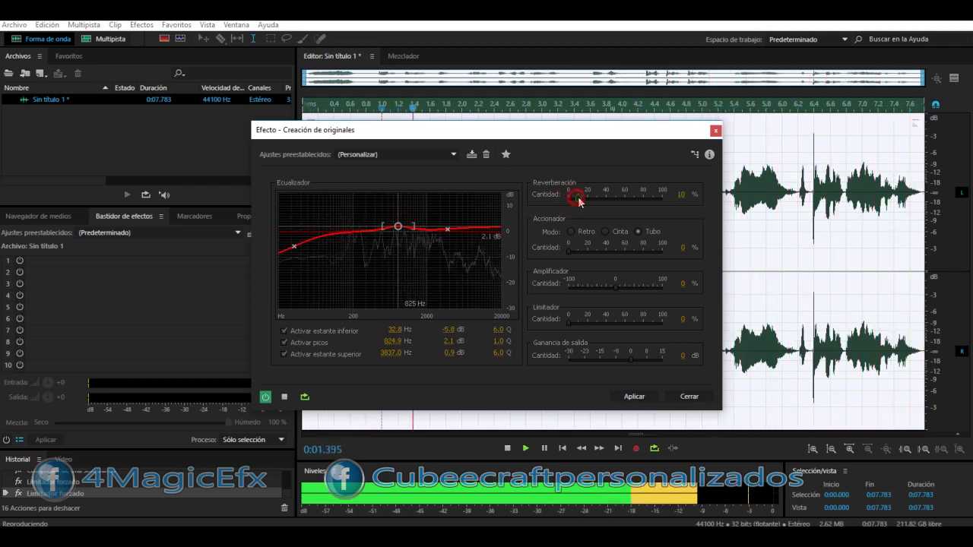
Step: Apply the Mastering effect to the voice and select the whole clip
{"action": "left_click", "coordinate": [634, 397]}
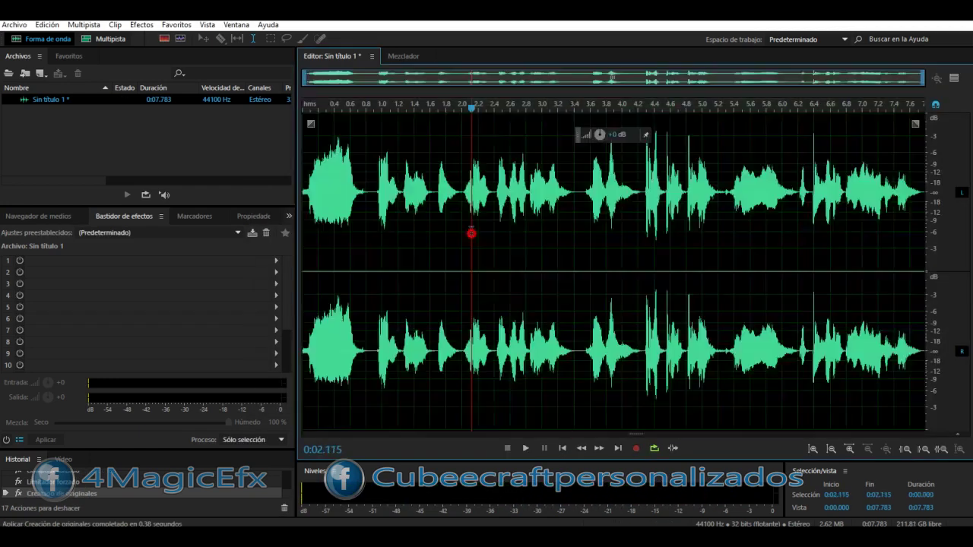
{"action": "double_click", "coordinate": [471, 233]}
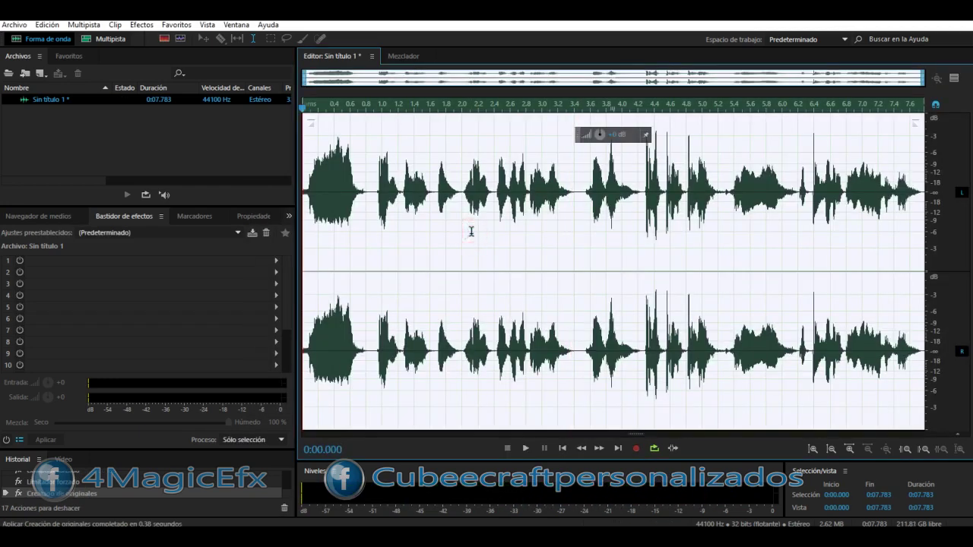
Step: Select the first phrase from 0:00.000 to about 0:00.886, start saving the selection, and create a desktop folder named "youtube sesion" for it
{"action": "left_click_drag", "start_coordinate": [371, 195], "coordinate": [303, 196]}
{"action": "key", "text": "space"}
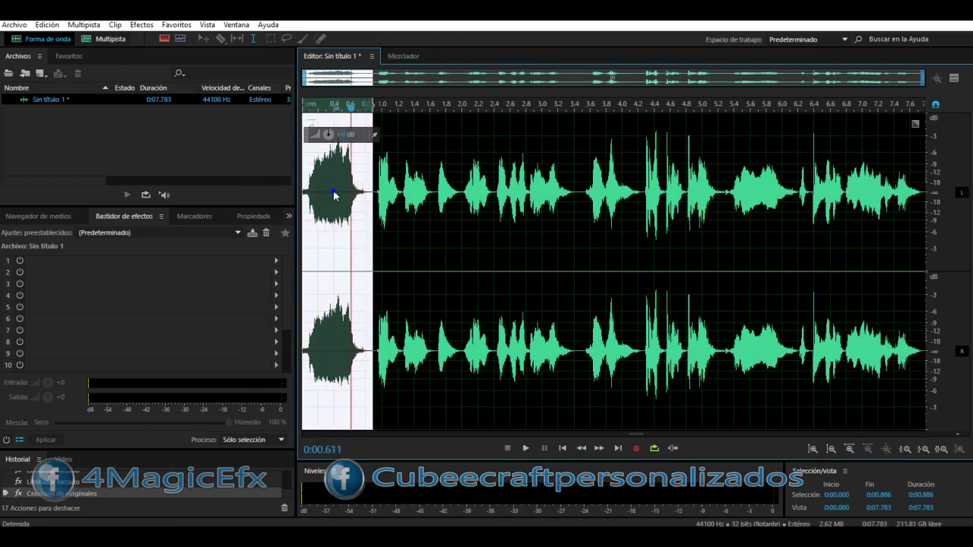
{"action": "right_click", "coordinate": [333, 191]}
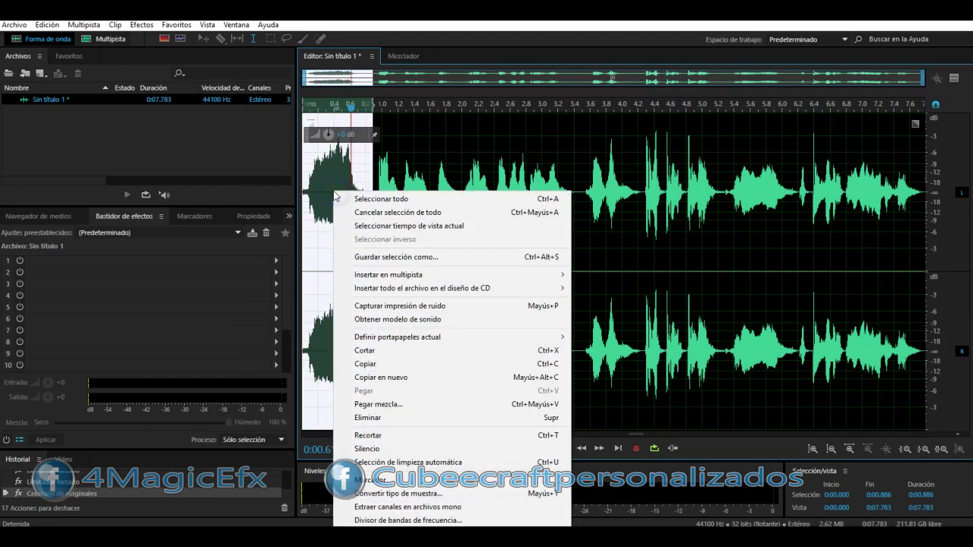
{"action": "left_click", "coordinate": [444, 258]}
{"action": "left_click", "coordinate": [584, 220]}
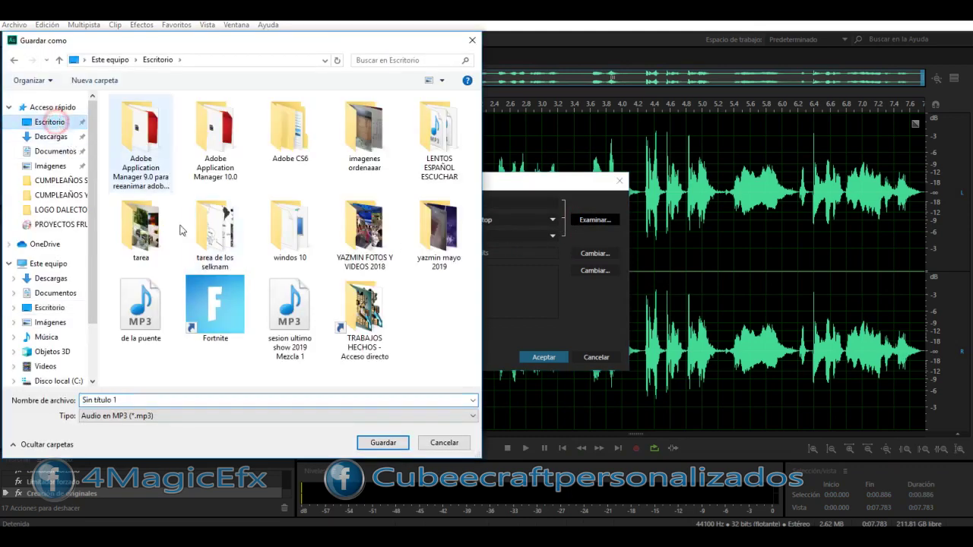
{"action": "right_click", "coordinate": [435, 329]}
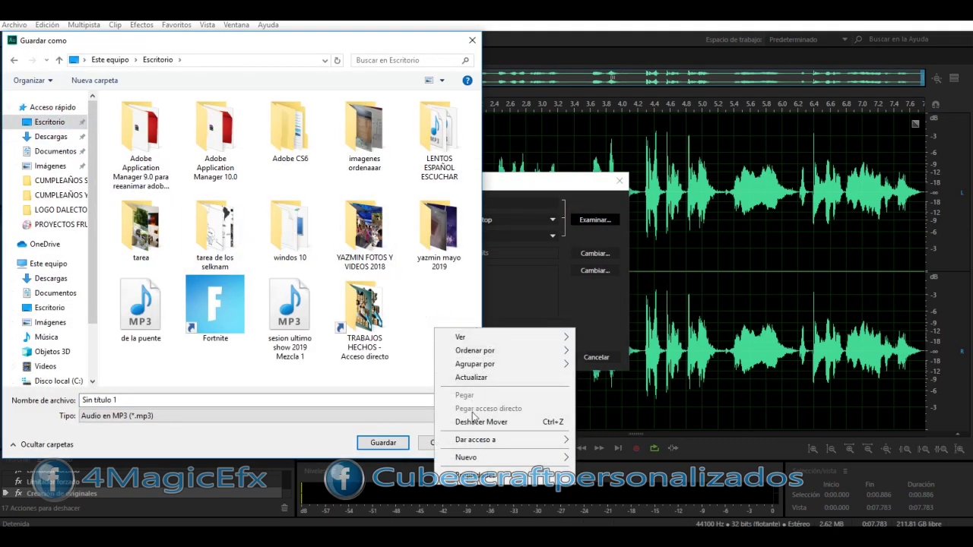
{"action": "mouse_move", "coordinate": [474, 460]}
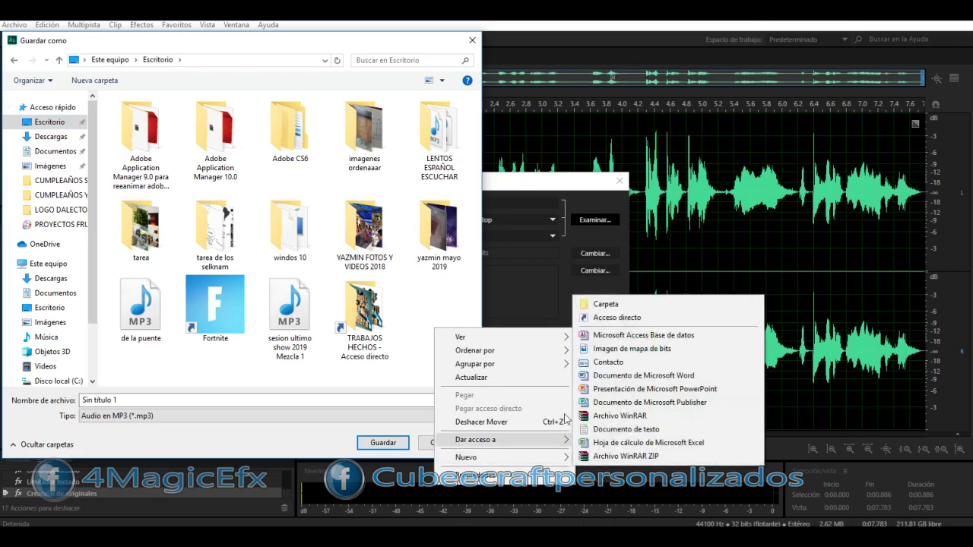
{"action": "left_click", "coordinate": [593, 304]}
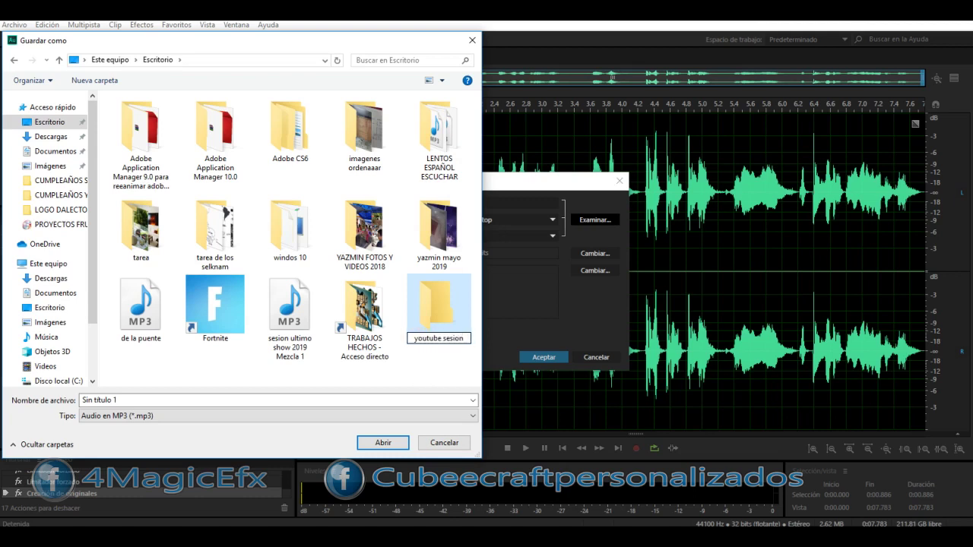
{"action": "key", "text": "Return"}
Step: Save the selected first phrase in the "youtube sesion" folder as yea.mp3
{"action": "key", "text": "Return"}
{"action": "type", "text": "yea"}
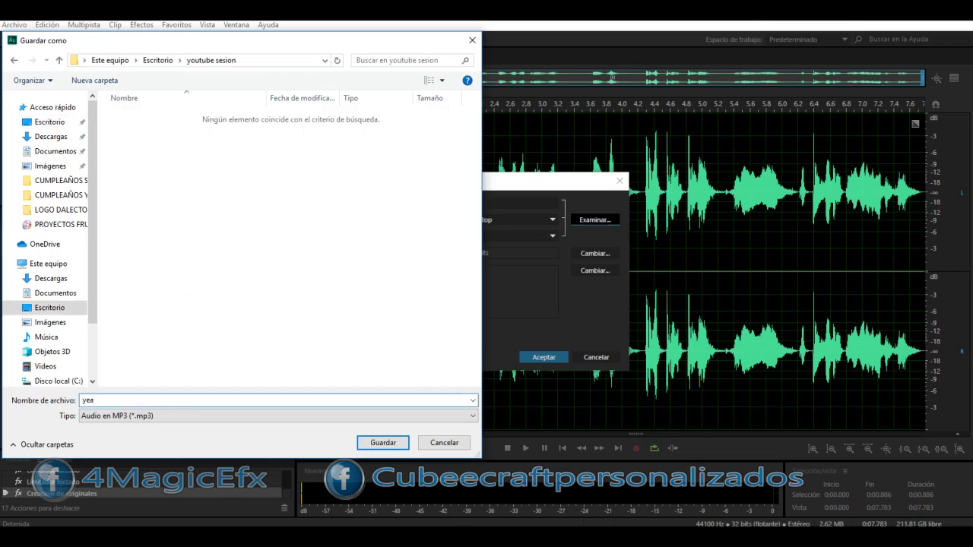
{"action": "left_click", "coordinate": [378, 443]}
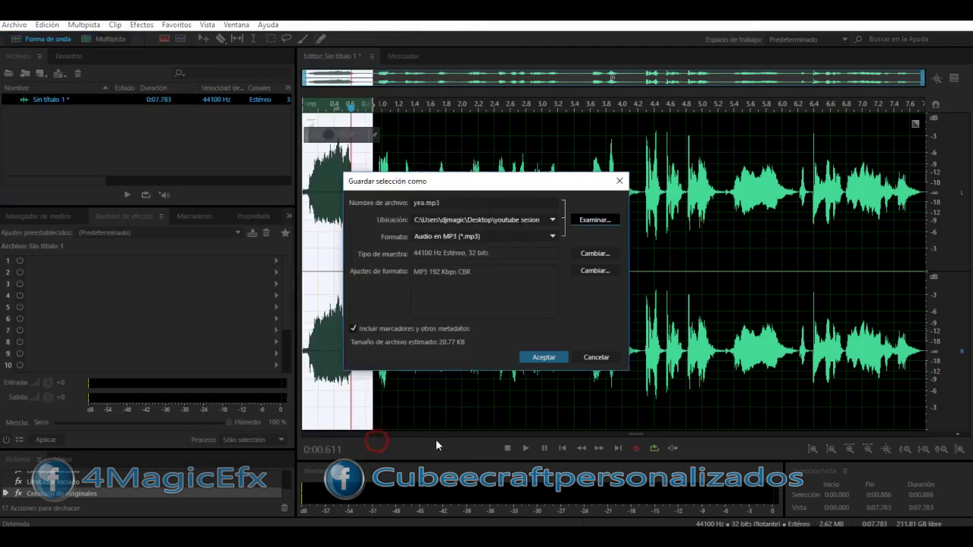
{"action": "left_click", "coordinate": [544, 357]}
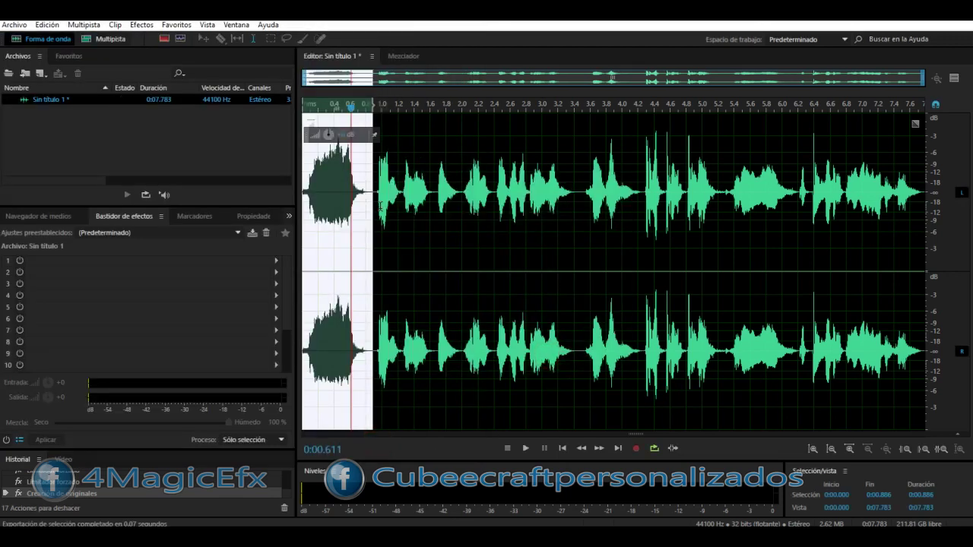
Step: Select and preview the phrase from about 0:00.950 to 0:02.019, and save the selection as "puente alto.mp3" in the "youtube sesion" folder
{"action": "scroll", "coordinate": [380, 205], "scroll_direction": "up", "scroll_amount": 3}
{"action": "left_click_drag", "start_coordinate": [382, 206], "coordinate": [738, 223]}
{"action": "key", "text": "space"}
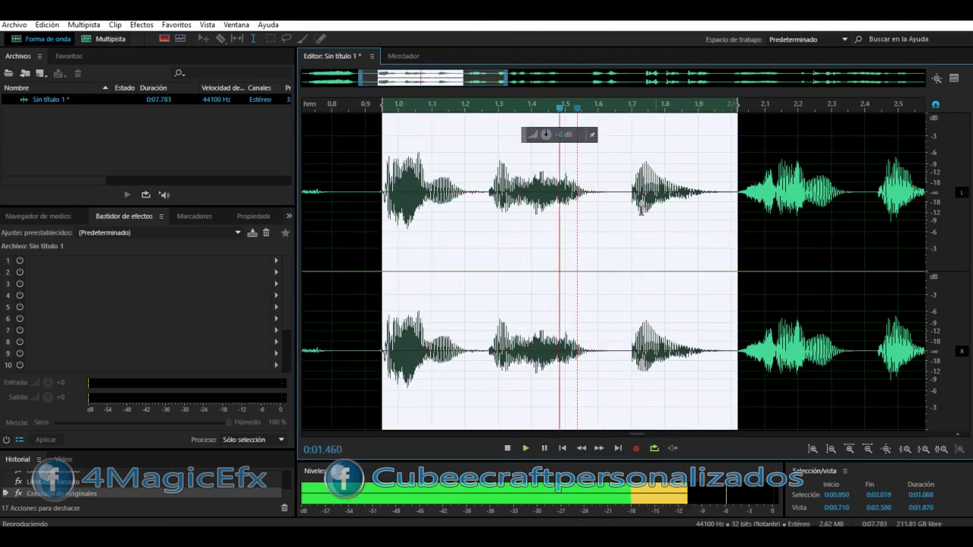
{"action": "right_click", "coordinate": [504, 204]}
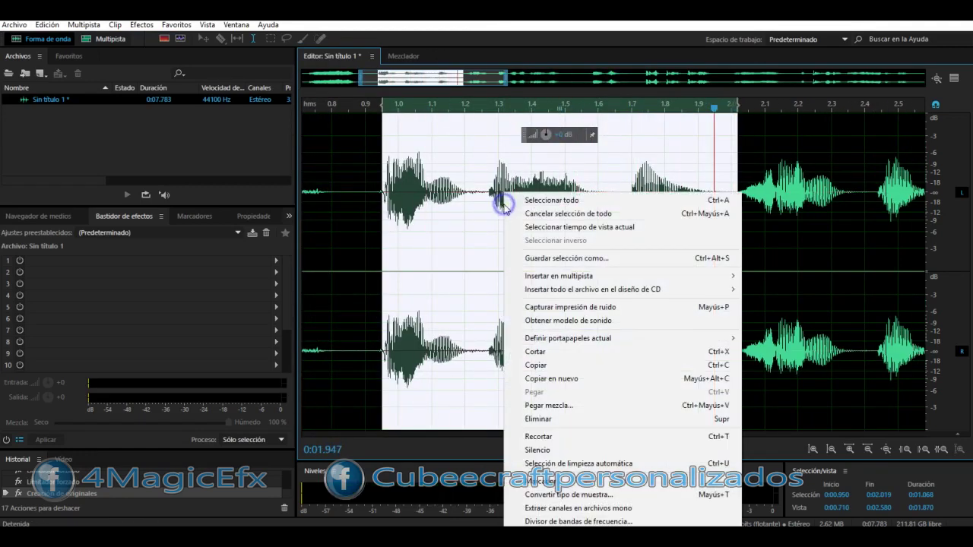
{"action": "left_click", "coordinate": [578, 258]}
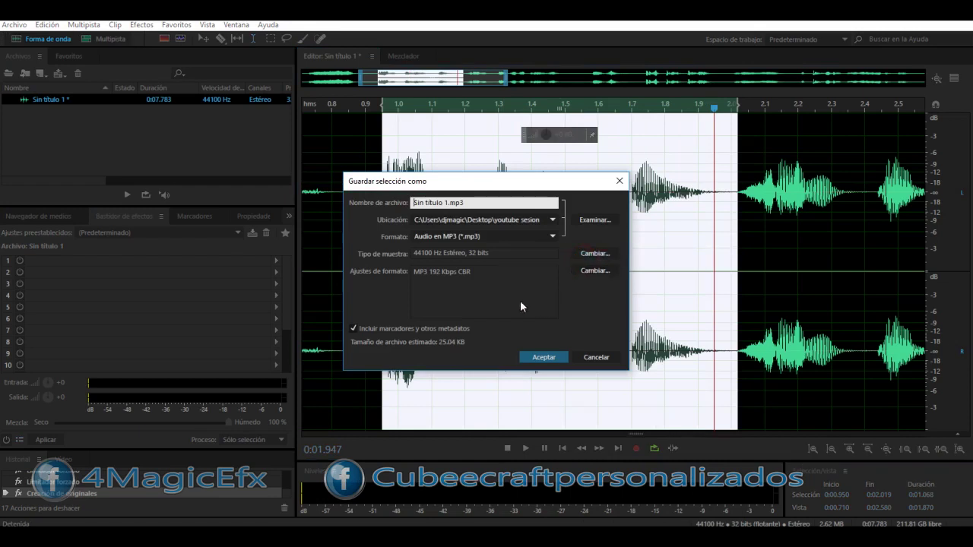
{"action": "left_click", "coordinate": [594, 219]}
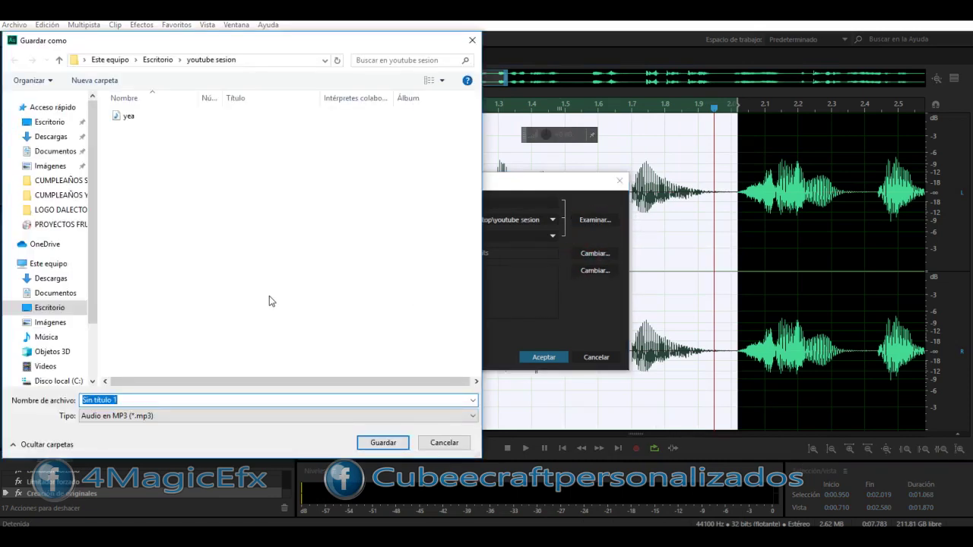
{"action": "type", "text": "p"}
{"action": "left_click", "coordinate": [383, 442]}
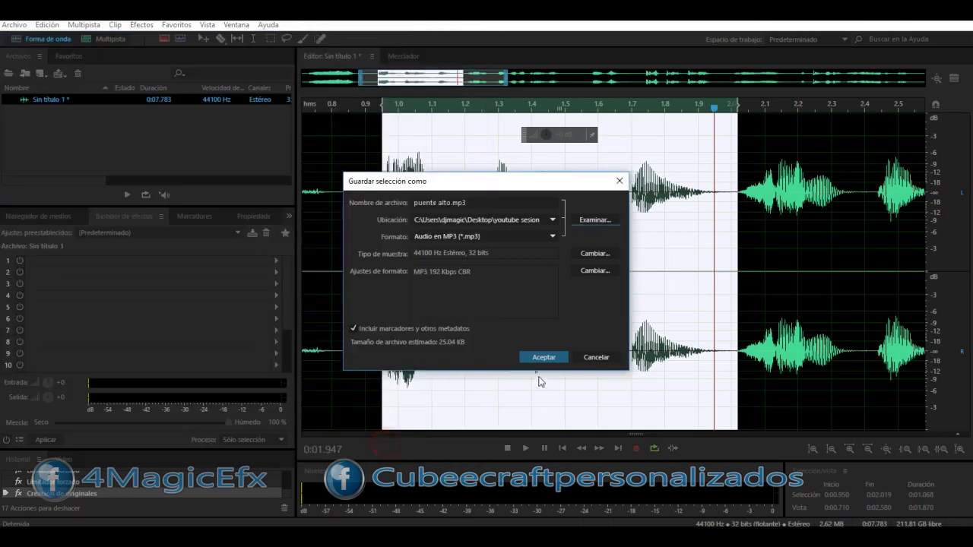
{"action": "left_click", "coordinate": [539, 355]}
Step: Preview the phrase from about 0:02.018 to 0:03.374 and save the selection as "santiago de Chile.mp3" in the "youtube sesion" folder
{"action": "key", "text": "space"}
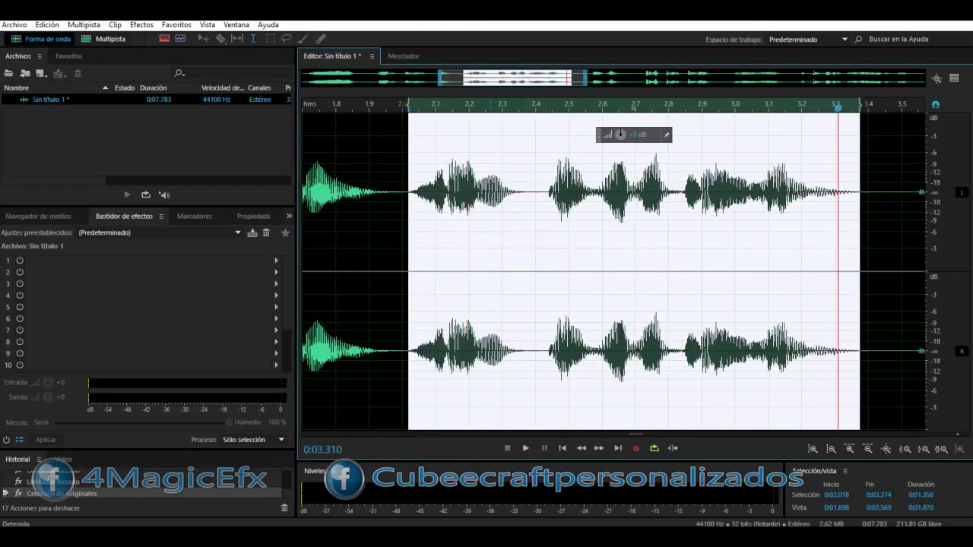
{"action": "right_click", "coordinate": [492, 193]}
{"action": "left_click", "coordinate": [541, 256]}
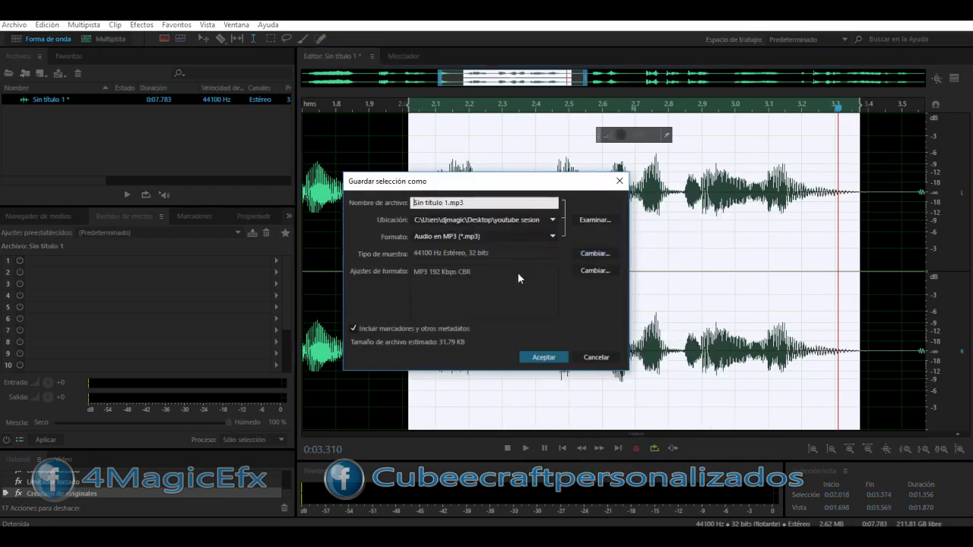
{"action": "left_click", "coordinate": [595, 219]}
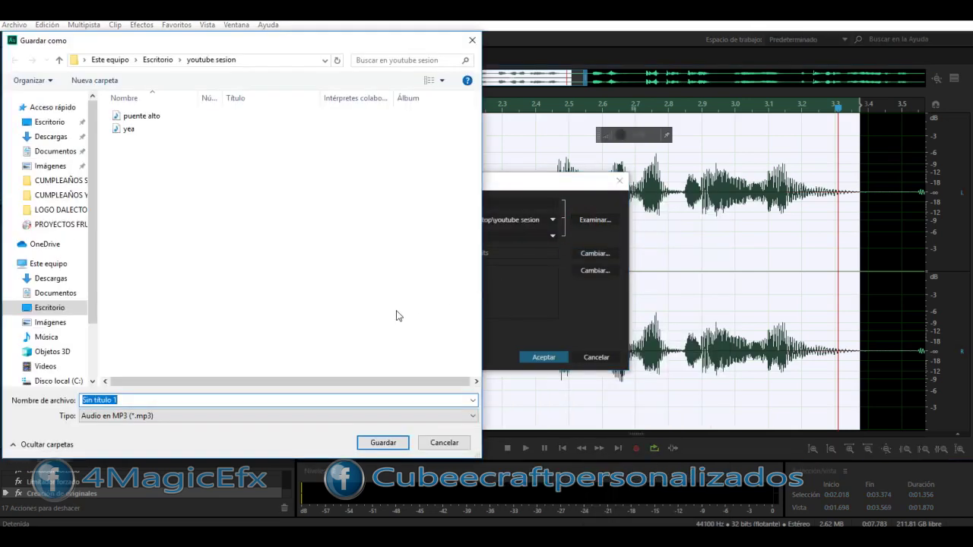
{"action": "type", "text": "santiago de Chile"}
{"action": "key", "text": "Return"}
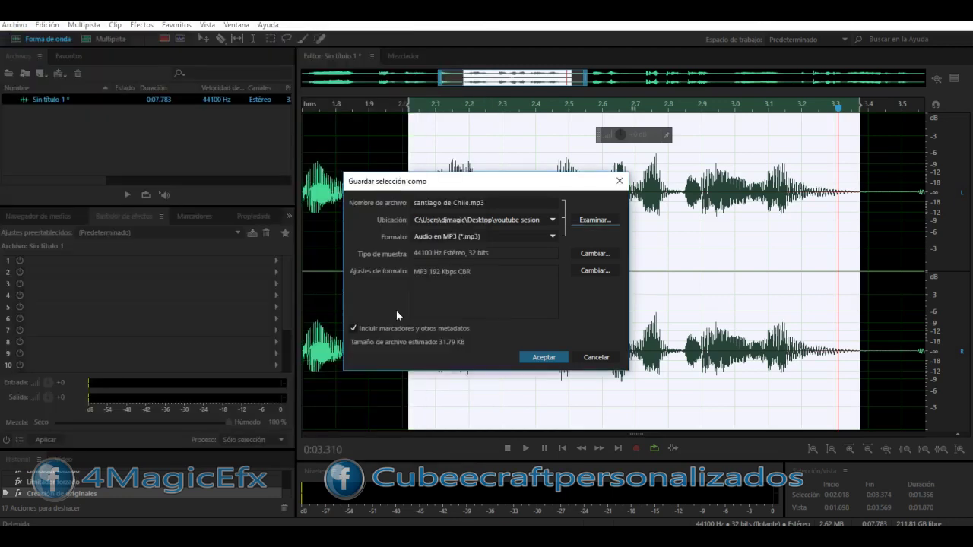
{"action": "key", "text": "Return"}
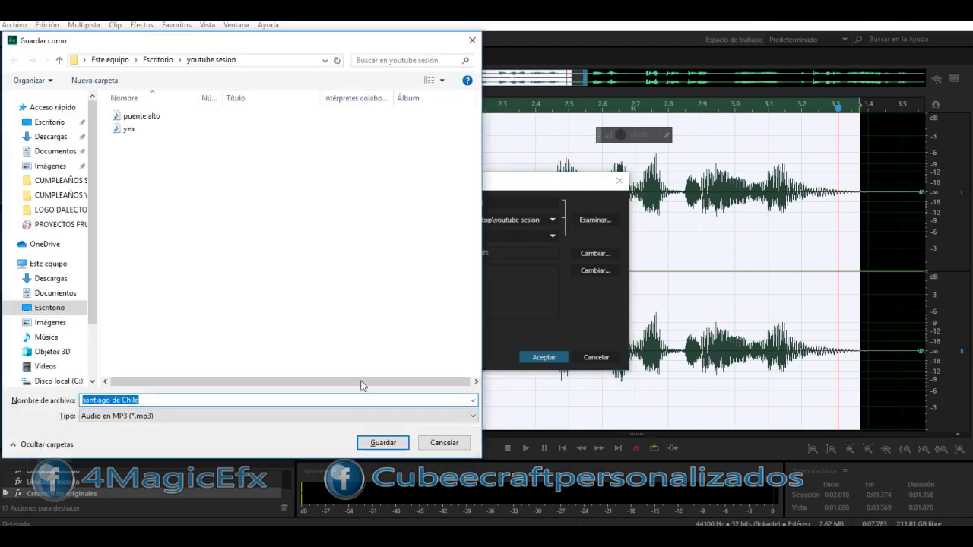
{"action": "left_click", "coordinate": [383, 443]}
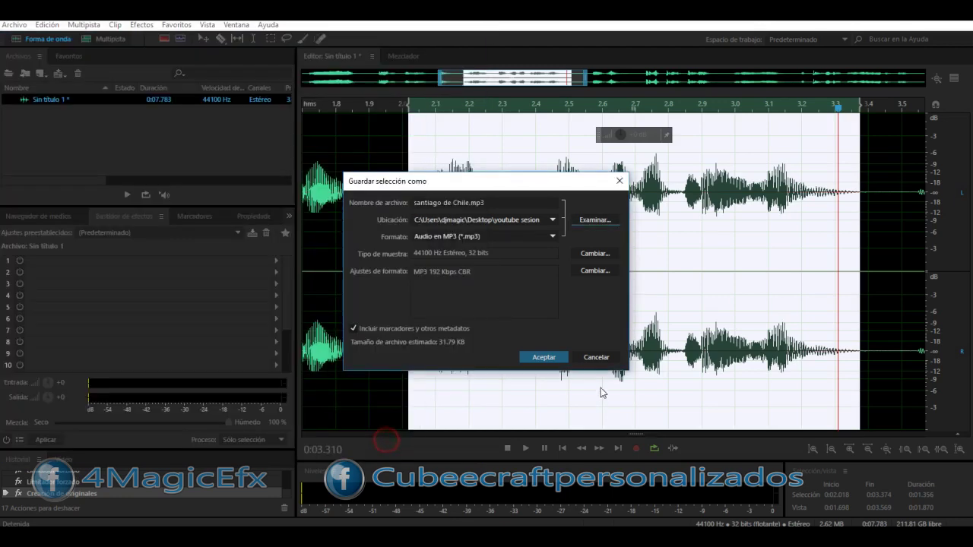
{"action": "left_click", "coordinate": [543, 356]}
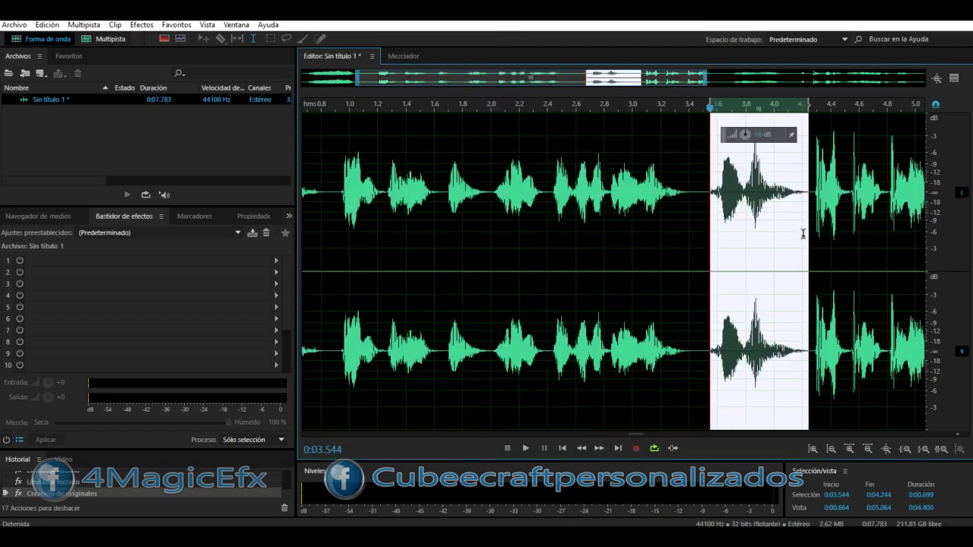
Step: Preview the phrase from about 0:03.544 to 0:04.244 and save the selection as "dj" in the "youtube sesion" folder
{"action": "key", "text": "space"}
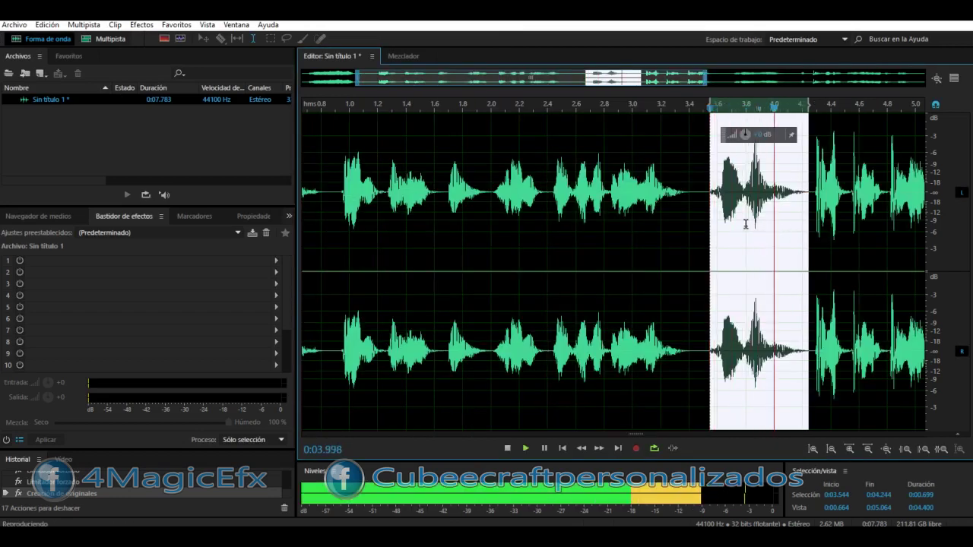
{"action": "right_click", "coordinate": [748, 211]}
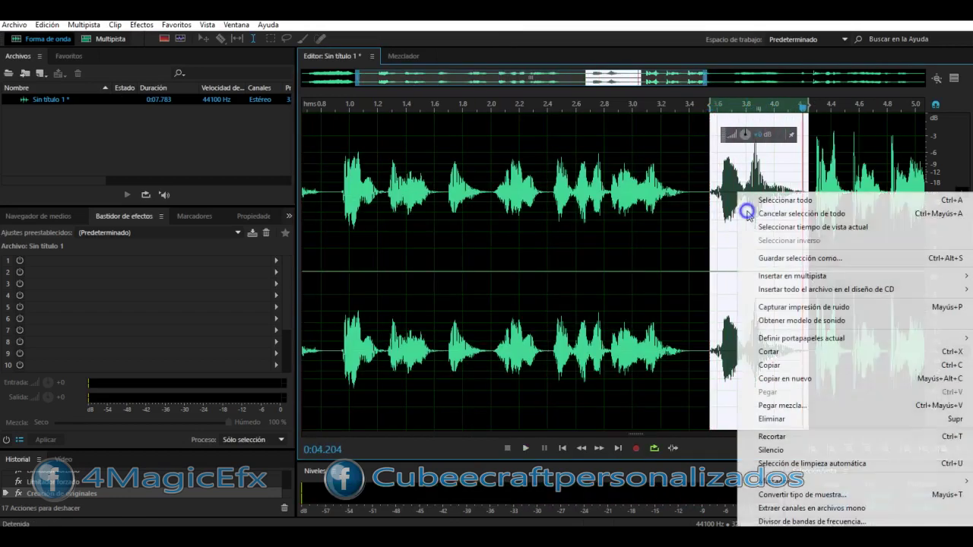
{"action": "left_click", "coordinate": [817, 258]}
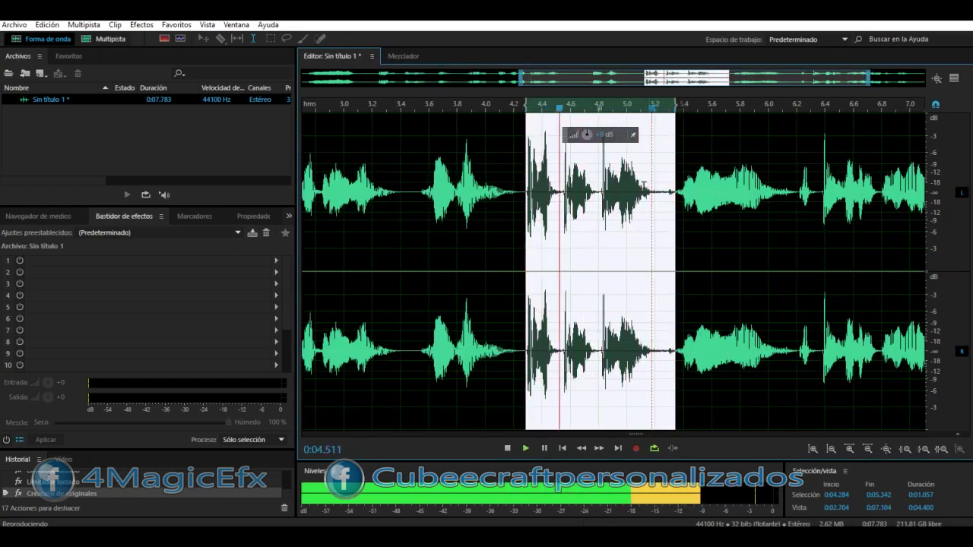
Step: Save the selected phrase from about 0:04.284 to 0:05.342 as "pru pru praaa" in the "youtube sesion" folder
{"action": "right_click", "coordinate": [592, 225]}
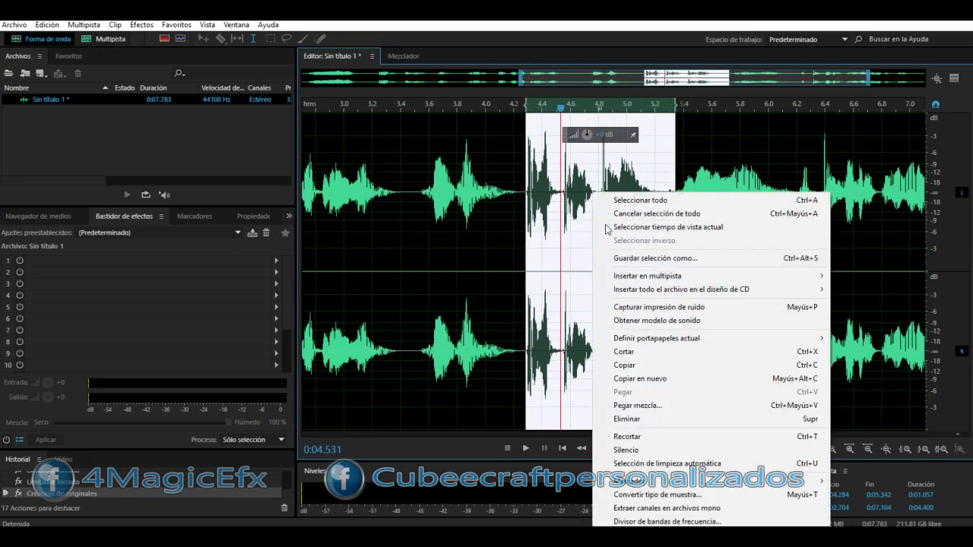
{"action": "left_click", "coordinate": [653, 259]}
{"action": "left_click", "coordinate": [594, 220]}
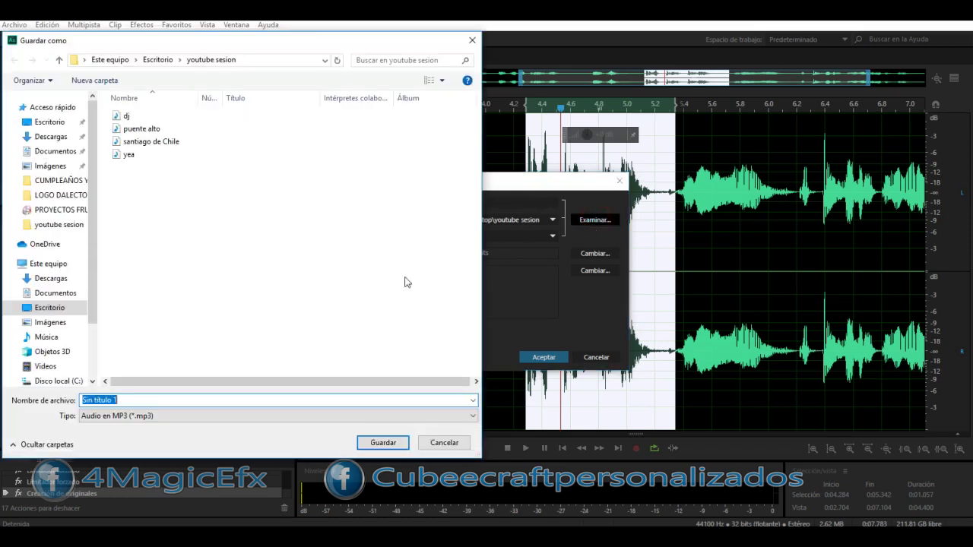
{"action": "type", "text": "pr"}
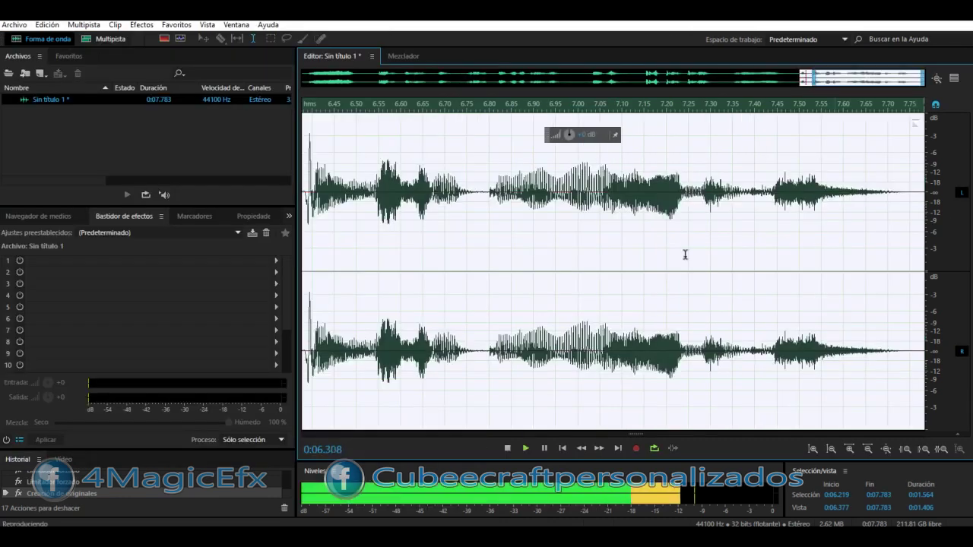
Step: Save the final phrase, from about 0:06.219 to 0:07.783, as "que pasa c" in the "youtube sesion" folder
{"action": "right_click", "coordinate": [779, 215]}
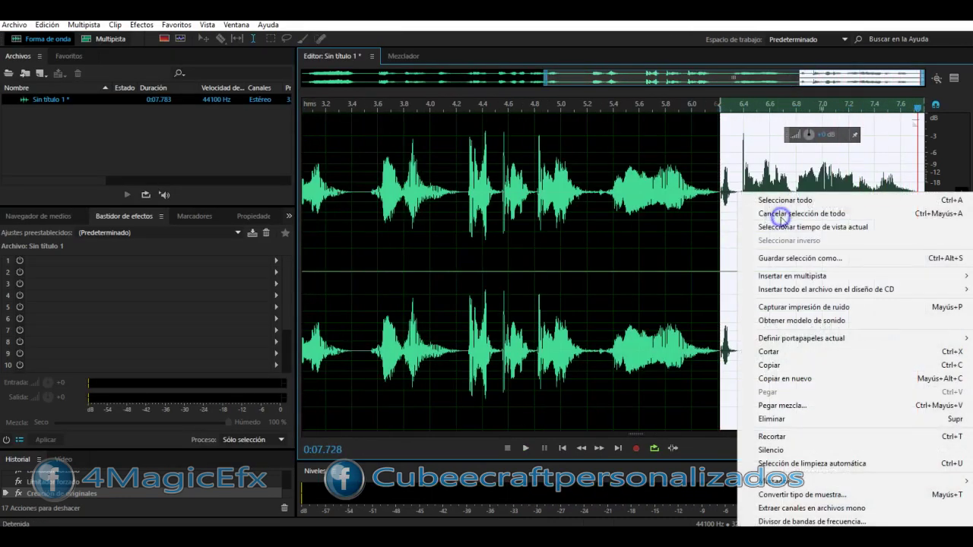
{"action": "left_click", "coordinate": [804, 261]}
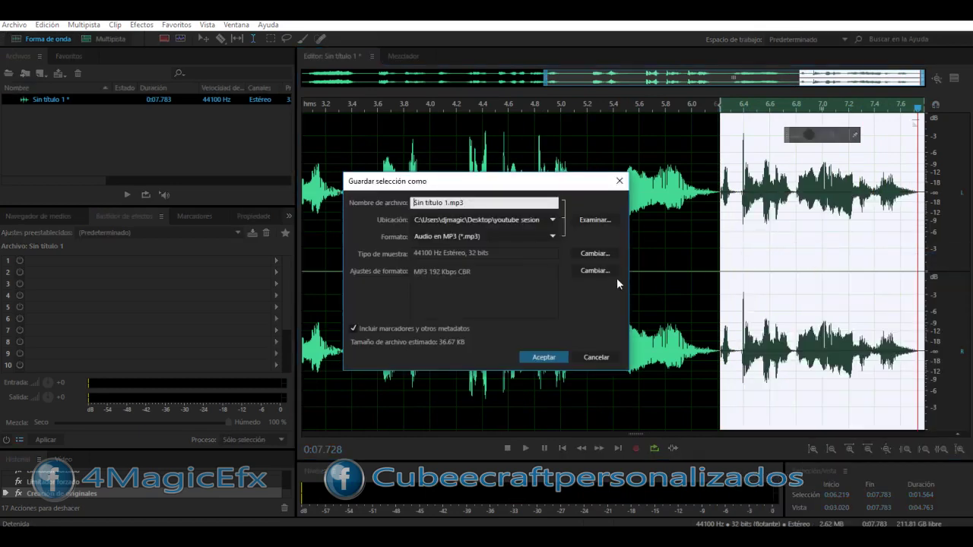
{"action": "left_click", "coordinate": [590, 220]}
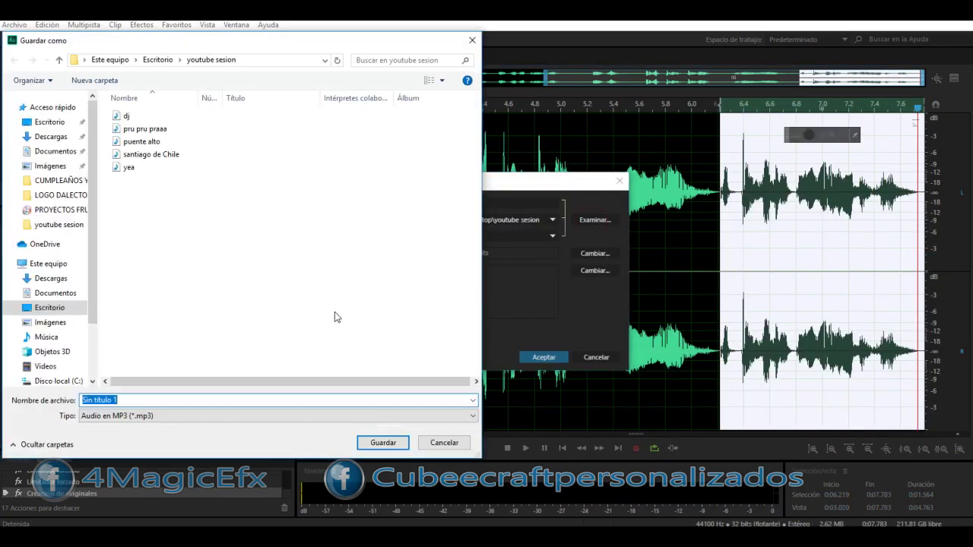
{"action": "type", "text": "que pasa c"}
{"action": "key", "text": "Return"}
{"action": "key", "text": "Return"}
Step: Close Adobe Audition without saving the changes to "Sin título 1"
{"action": "mouse_move", "coordinate": [563, 542]}
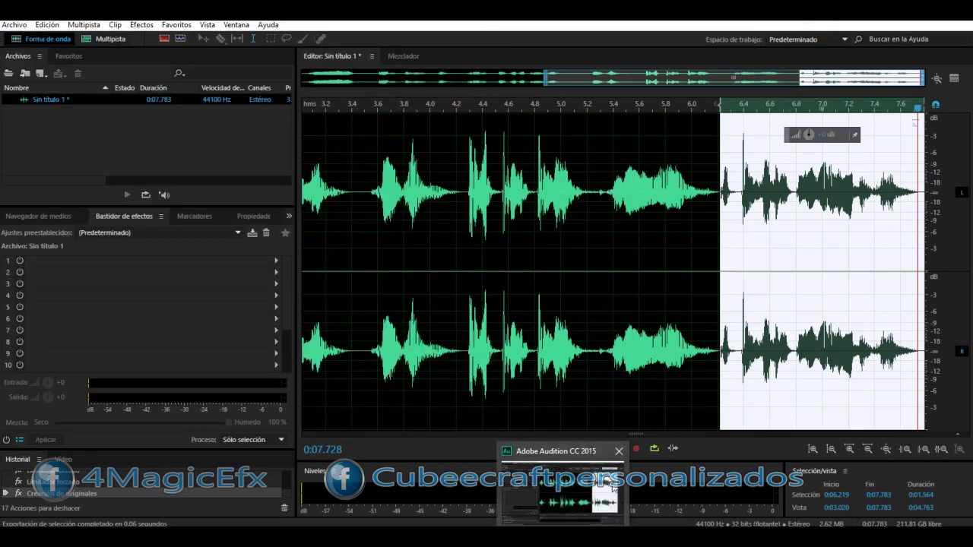
{"action": "left_click", "coordinate": [620, 453]}
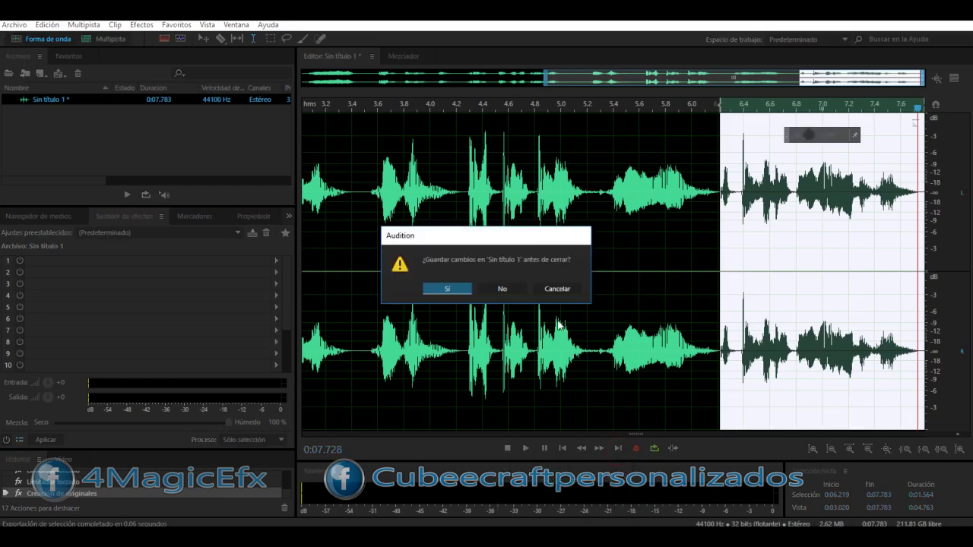
{"action": "left_click", "coordinate": [505, 288]}
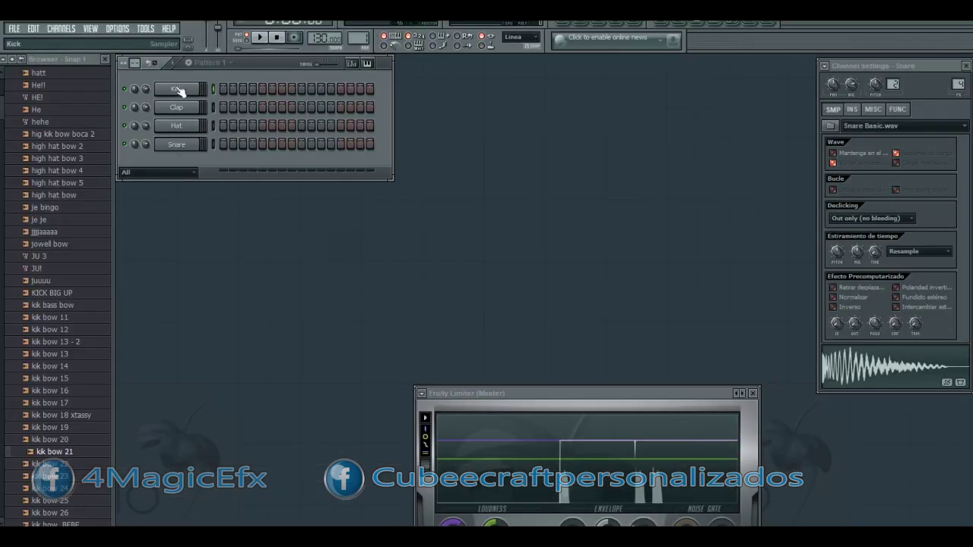
Step: Set the tempo to 95 BPM and lengthen Pattern 1 to 32 steps
{"action": "left_click_drag", "start_coordinate": [324, 37], "coordinate": [325, 48]}
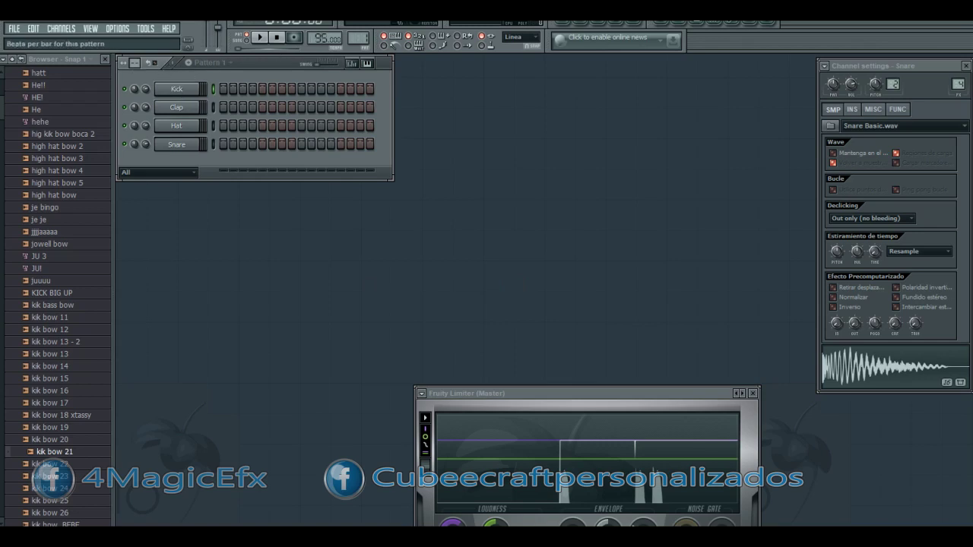
{"action": "mouse_move", "coordinate": [357, 37]}
{"action": "left_mouse_down"}
{"action": "mouse_move", "coordinate": [357, 46]}
{"action": "mouse_move", "coordinate": [357, 30]}
{"action": "left_mouse_up"}
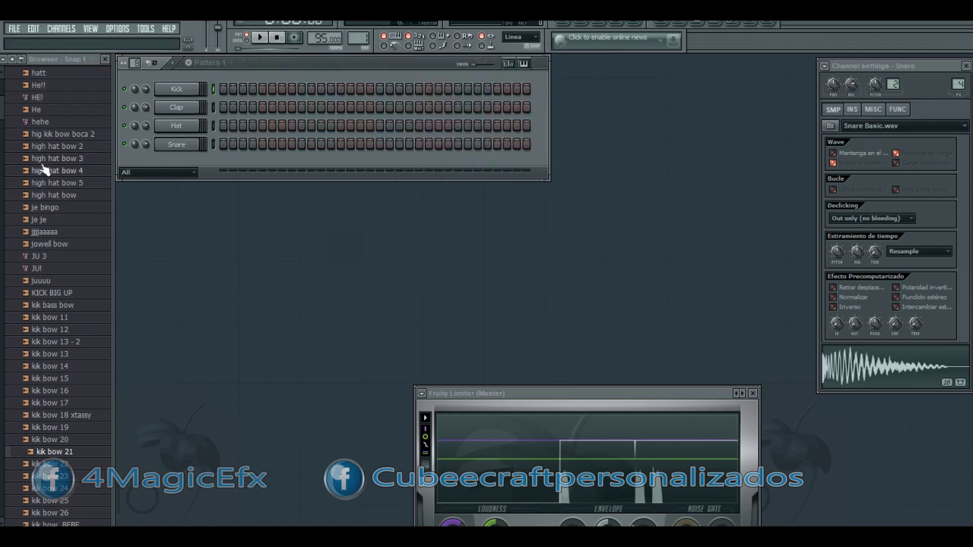
Step: Audition samples in the SONIDOS library's KICK folder and load bdr09 onto the Kick channel
{"action": "scroll", "coordinate": [81, 245], "scroll_direction": "up", "scroll_amount": 8}
{"action": "left_click", "coordinate": [39, 225]}
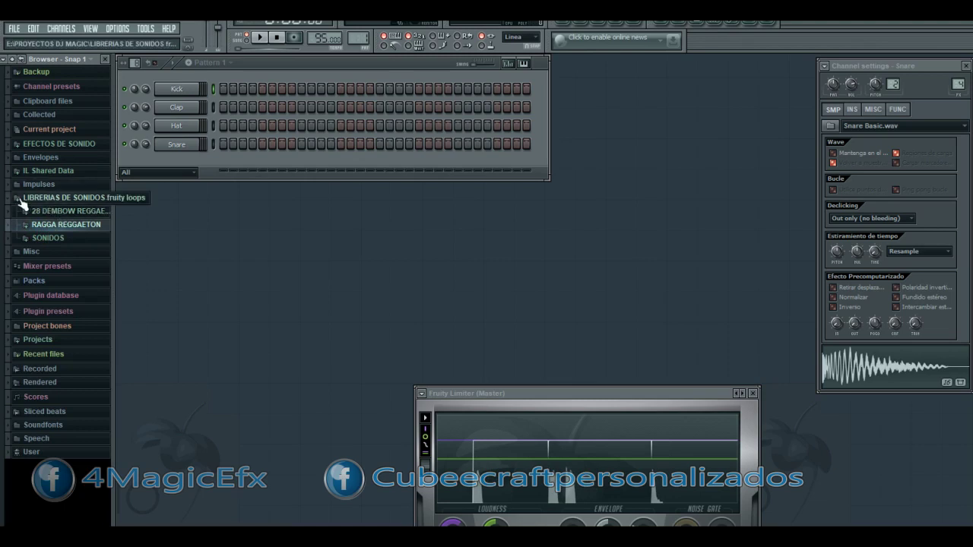
{"action": "left_click", "coordinate": [47, 239]}
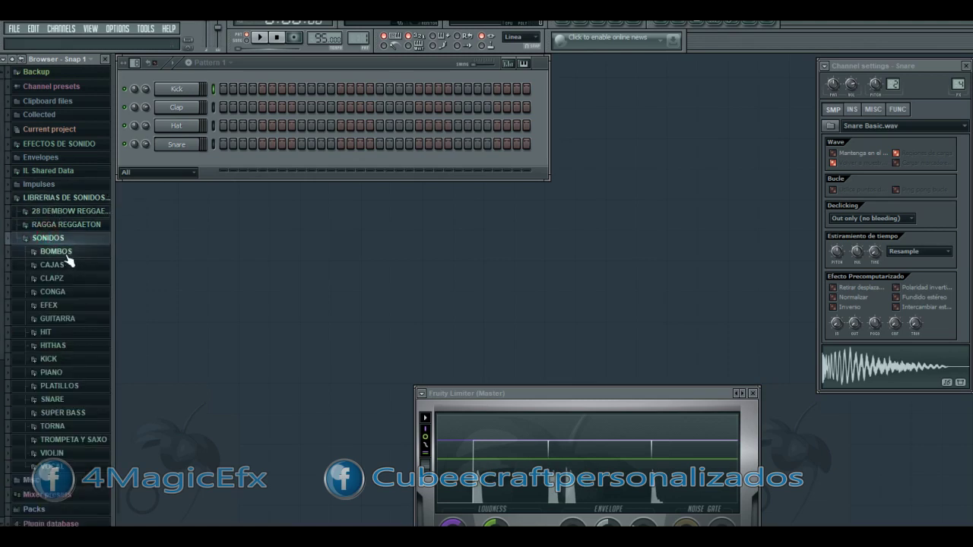
{"action": "left_click", "coordinate": [67, 358]}
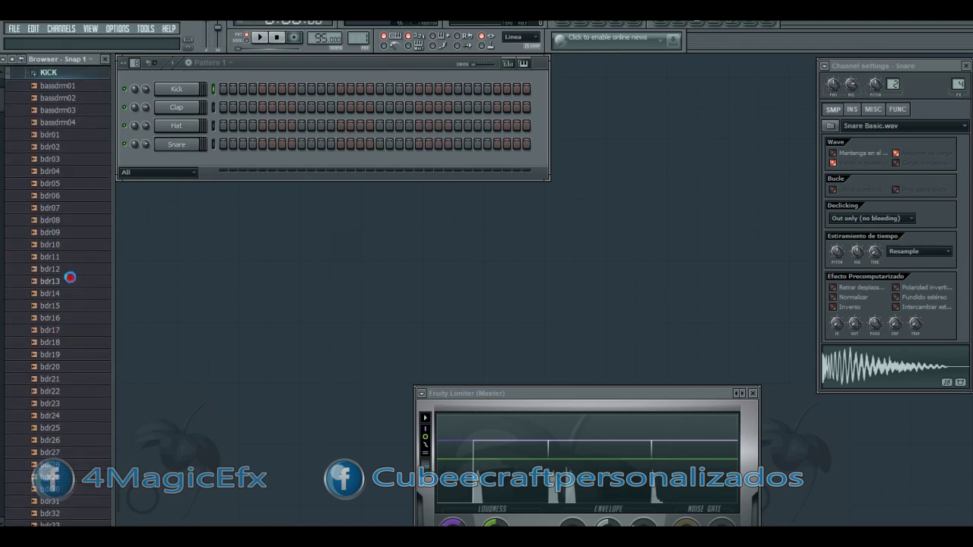
{"action": "left_click", "coordinate": [70, 282]}
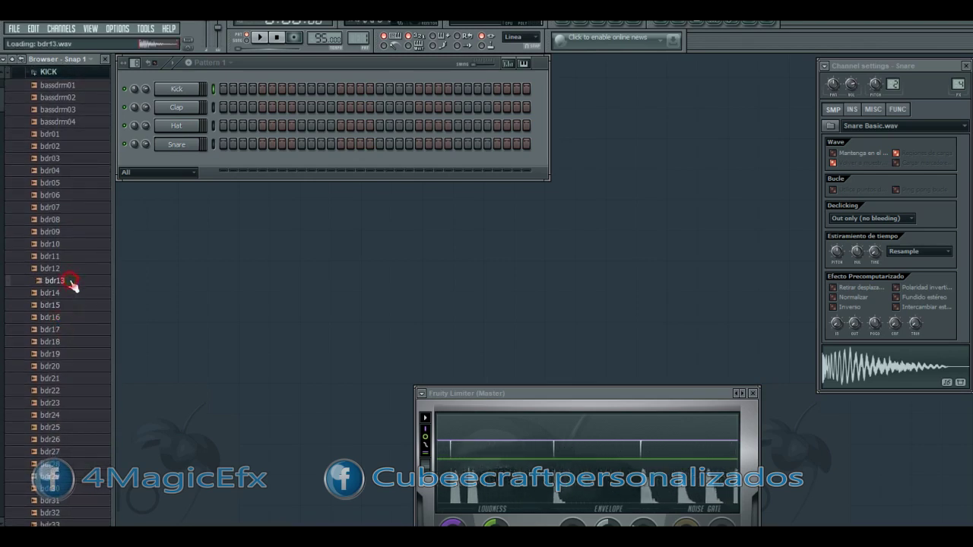
{"action": "left_click", "coordinate": [56, 208]}
{"action": "left_click", "coordinate": [60, 232]}
{"action": "left_click_drag", "start_coordinate": [63, 237], "coordinate": [178, 89]}
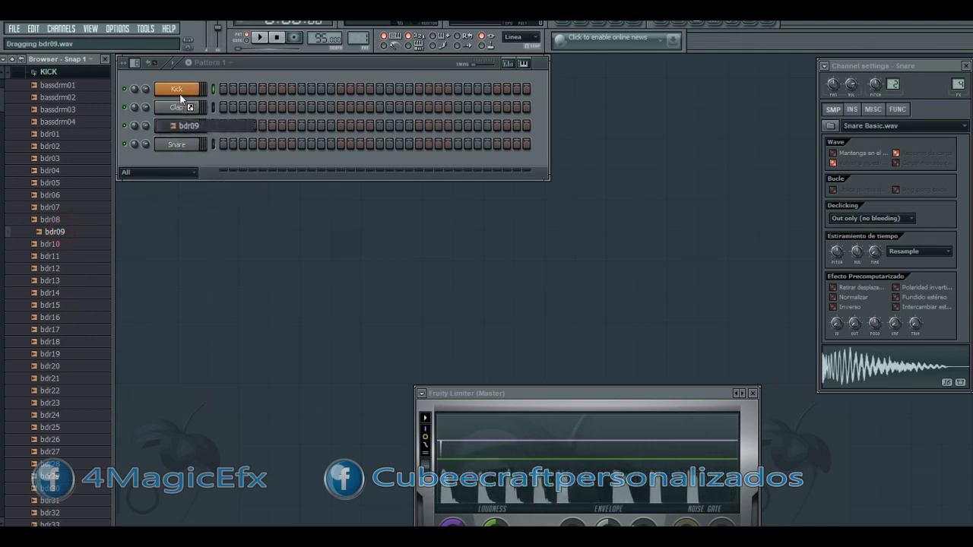
Step: Fill the bdr09 channel every 8 steps, play the pattern, and switch off the sample's resampling and loop points
{"action": "right_click", "coordinate": [199, 84]}
{"action": "left_click", "coordinate": [254, 200]}
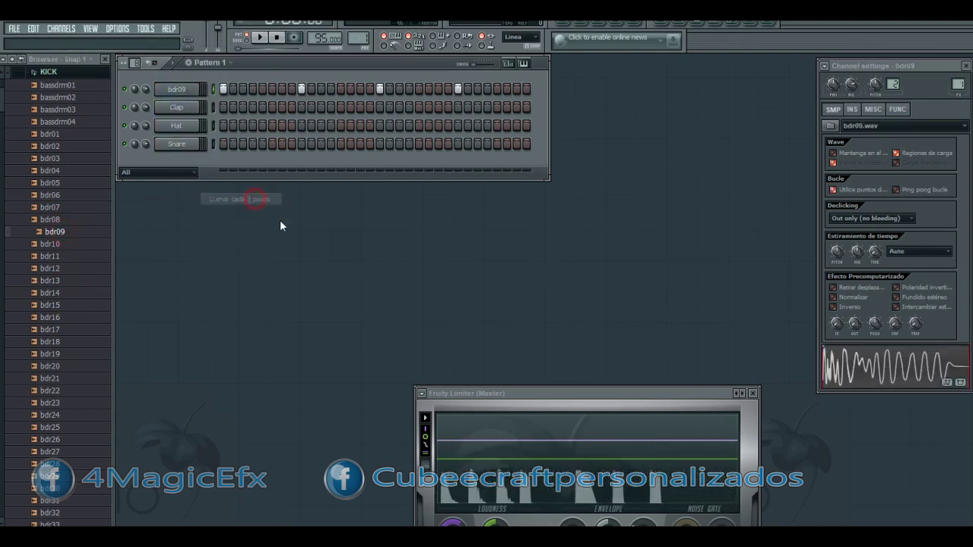
{"action": "key", "text": "space"}
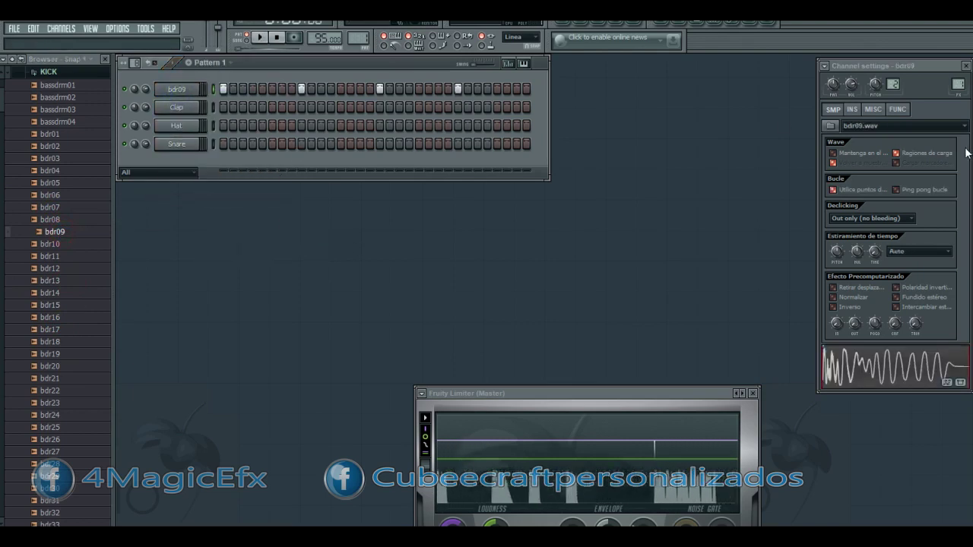
{"action": "left_click", "coordinate": [848, 174]}
{"action": "left_click", "coordinate": [850, 191]}
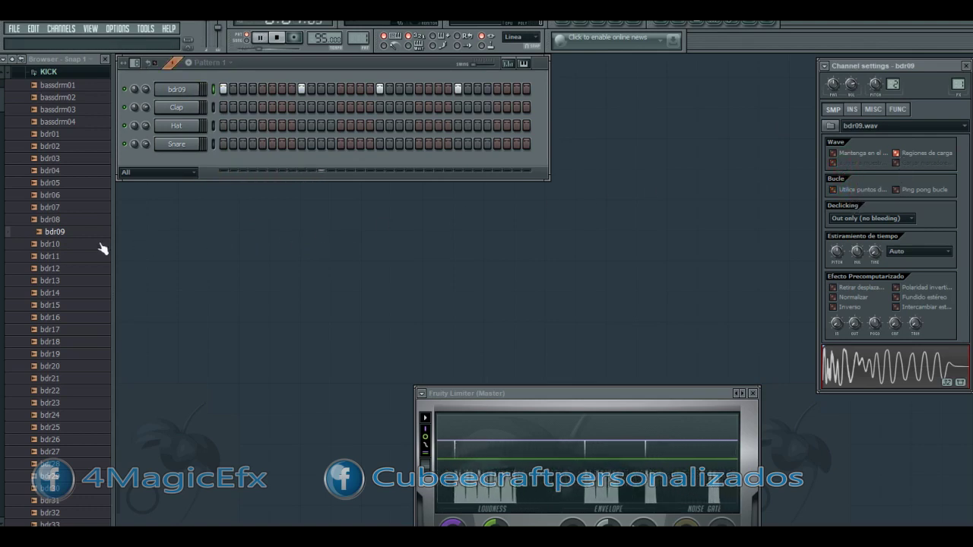
Step: Audition further samples in the KICK folder and load br07 onto the Clap channel
{"action": "scroll", "coordinate": [78, 445], "scroll_direction": "down", "scroll_amount": 5}
{"action": "left_click", "coordinate": [74, 431]}
{"action": "scroll", "coordinate": [76, 439], "scroll_direction": "down", "scroll_amount": 4}
{"action": "left_click", "coordinate": [74, 392]}
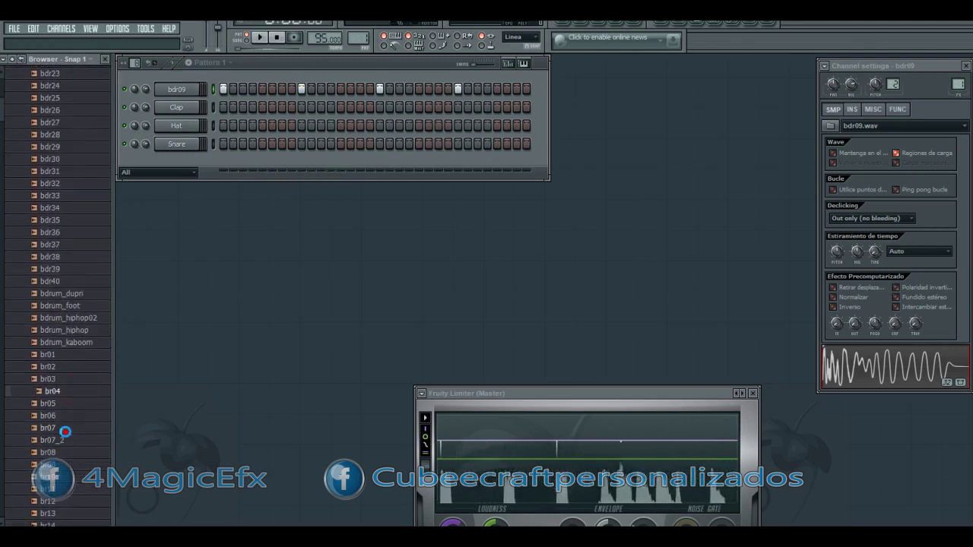
{"action": "scroll", "coordinate": [76, 473], "scroll_direction": "down", "scroll_amount": 4}
{"action": "left_click", "coordinate": [64, 282]}
{"action": "left_click", "coordinate": [63, 294]}
{"action": "left_click_drag", "start_coordinate": [63, 282], "coordinate": [182, 108]}
Step: Add br07 hits on steps 5, 13, 21 and 29 while playing the pattern
{"action": "left_click", "coordinate": [259, 108]}
{"action": "key", "text": "space"}
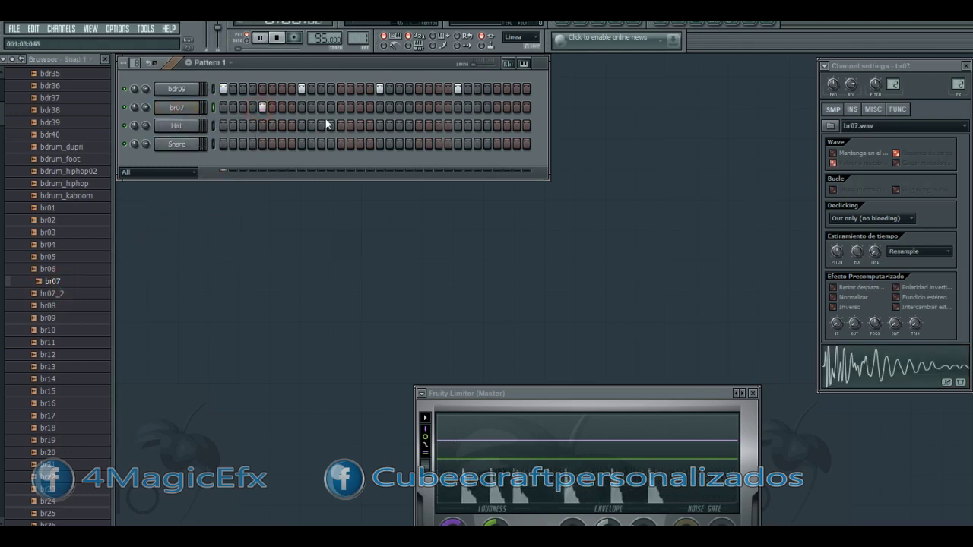
{"action": "left_click", "coordinate": [340, 108]}
{"action": "left_click", "coordinate": [419, 109]}
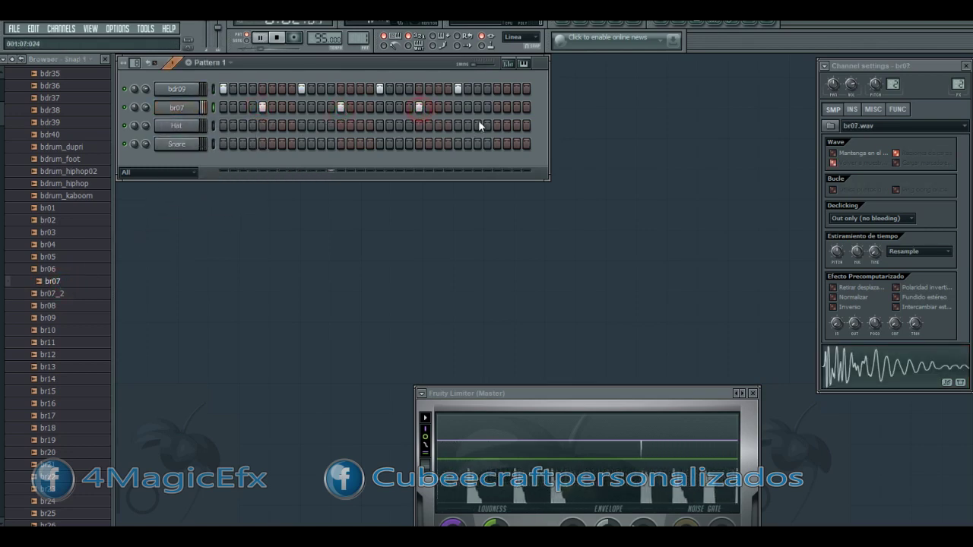
{"action": "key", "text": "space"}
Step: Audition samples in the HITHAS folder and load 114SmallHat onto the Hat channel
{"action": "left_click", "coordinate": [81, 247]}
{"action": "scroll", "coordinate": [81, 256], "scroll_direction": "up", "scroll_amount": 15}
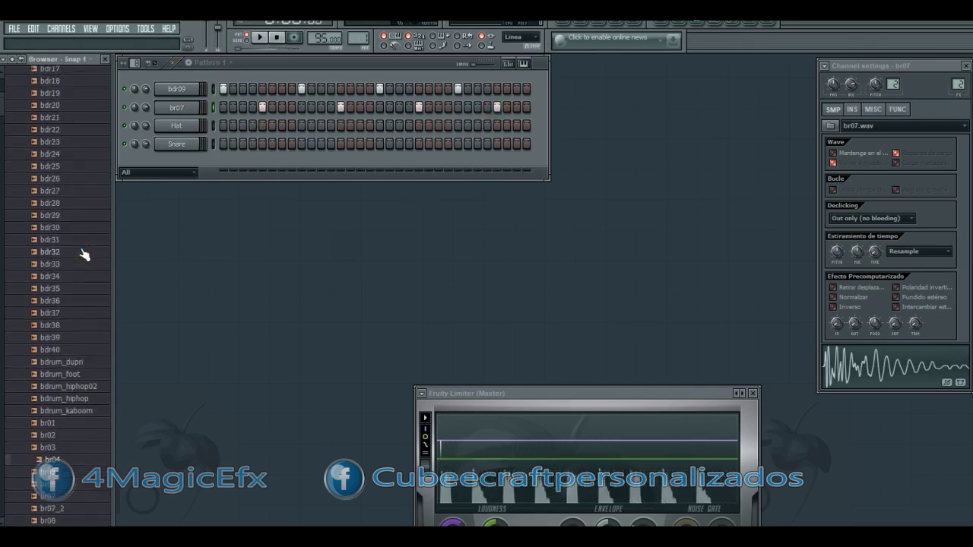
{"action": "left_click", "coordinate": [64, 258]}
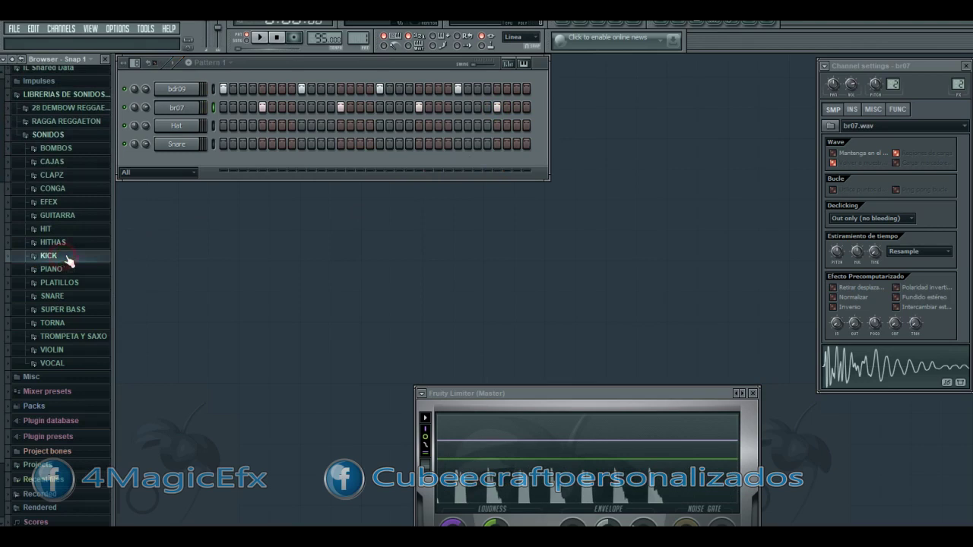
{"action": "left_click", "coordinate": [67, 241]}
{"action": "left_click", "coordinate": [65, 255]}
{"action": "left_click", "coordinate": [65, 317]}
{"action": "left_click", "coordinate": [68, 352]}
{"action": "left_click", "coordinate": [82, 371]}
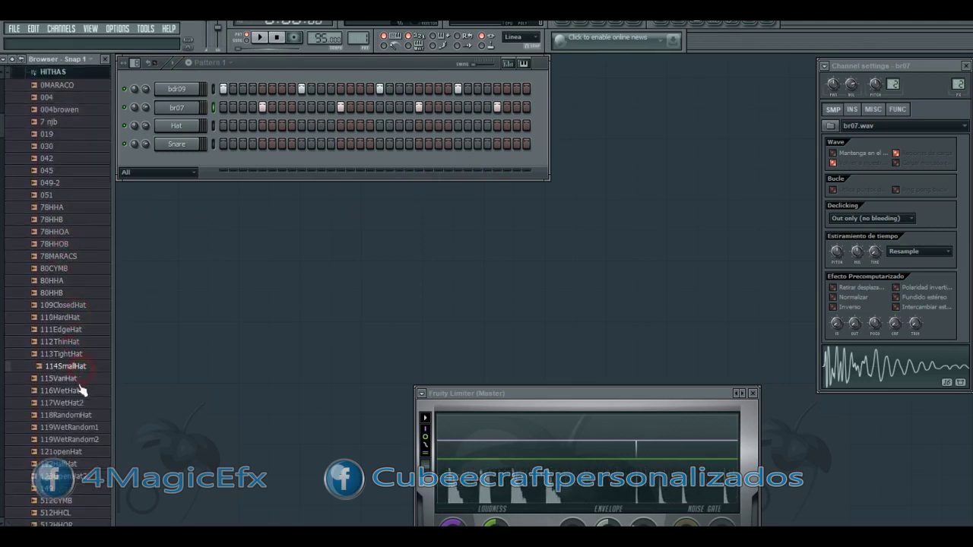
{"action": "left_click", "coordinate": [79, 370]}
{"action": "left_click_drag", "start_coordinate": [80, 372], "coordinate": [176, 126]}
Step: Fill the 114SmallHat channel every 2 steps and listen to the pattern
{"action": "right_click", "coordinate": [178, 126]}
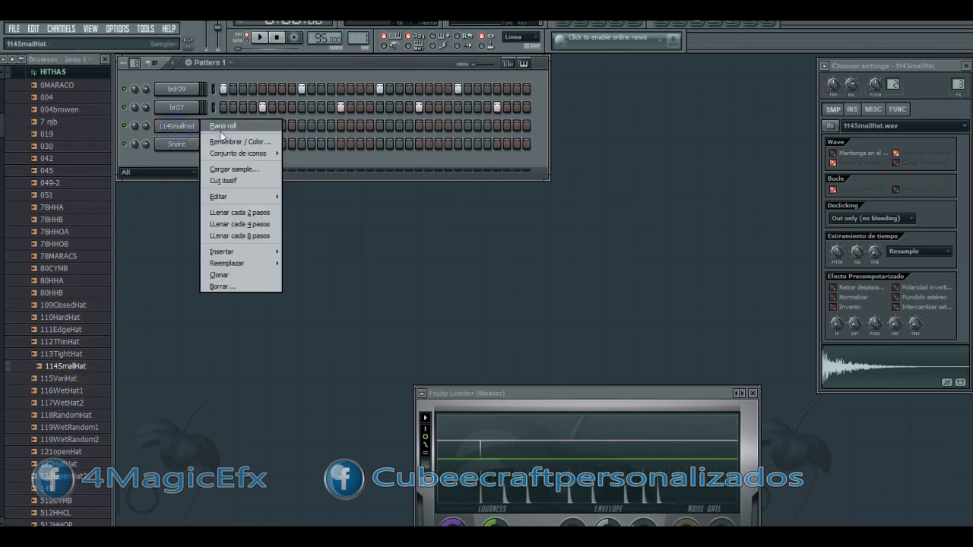
{"action": "left_click", "coordinate": [240, 212]}
{"action": "key", "text": "space"}
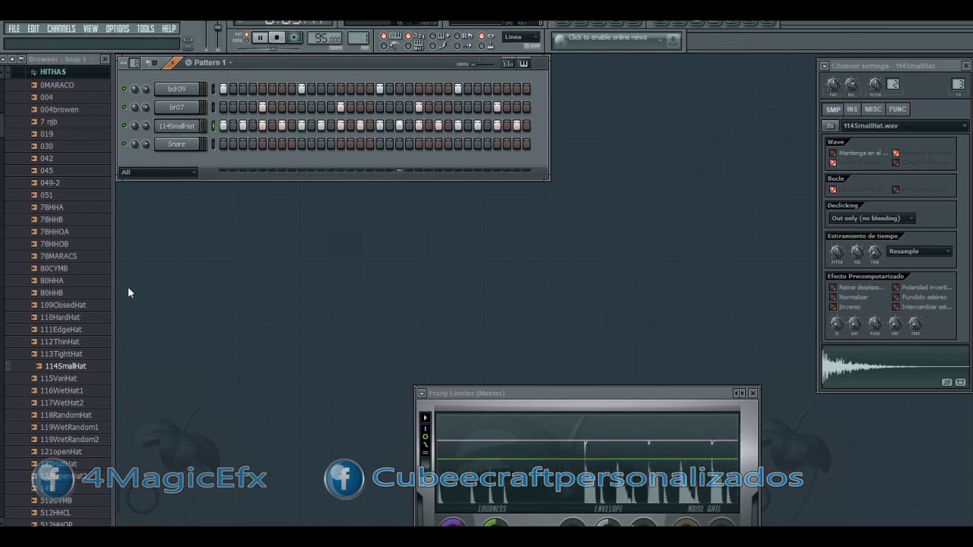
{"action": "key", "text": "space"}
Step: Audition more hat samples and load 115VariHat onto the Snare channel
{"action": "left_click", "coordinate": [76, 268]}
{"action": "left_click", "coordinate": [76, 342]}
{"action": "left_click", "coordinate": [72, 367]}
{"action": "left_click", "coordinate": [74, 391]}
{"action": "left_click", "coordinate": [76, 379]}
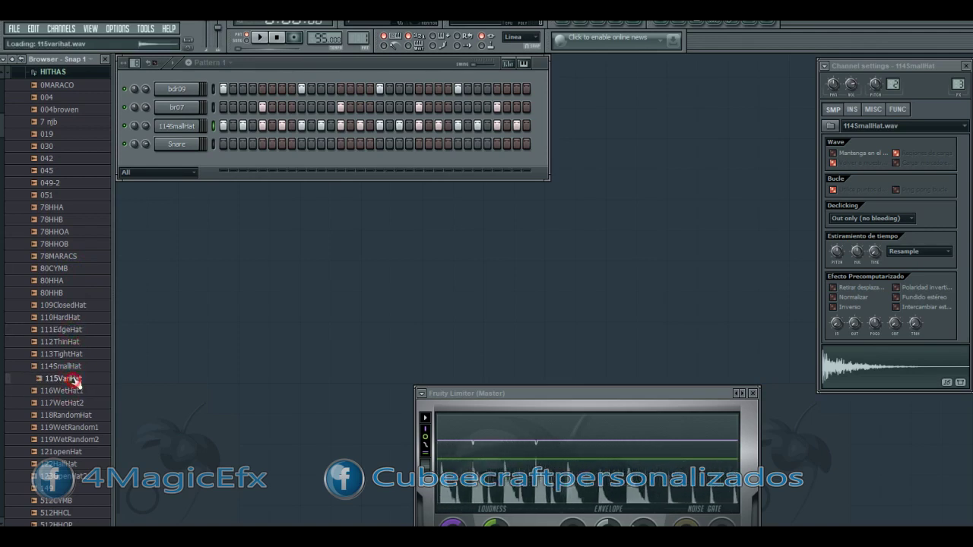
{"action": "left_click_drag", "start_coordinate": [76, 380], "coordinate": [178, 144]}
Step: Add a 115VariHat hit on step 3, remove the 114SmallHat hit there, and play the pattern
{"action": "left_click", "coordinate": [242, 144]}
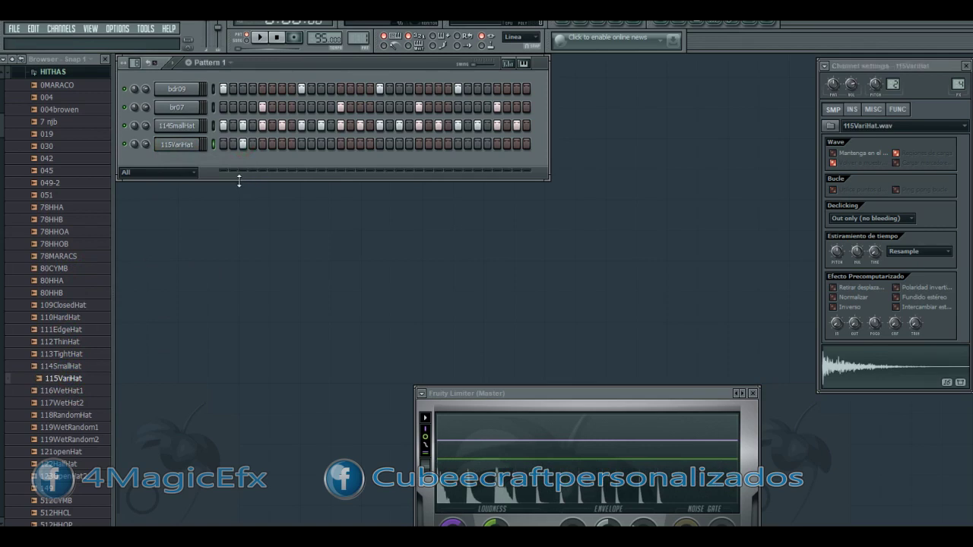
{"action": "key", "text": "space"}
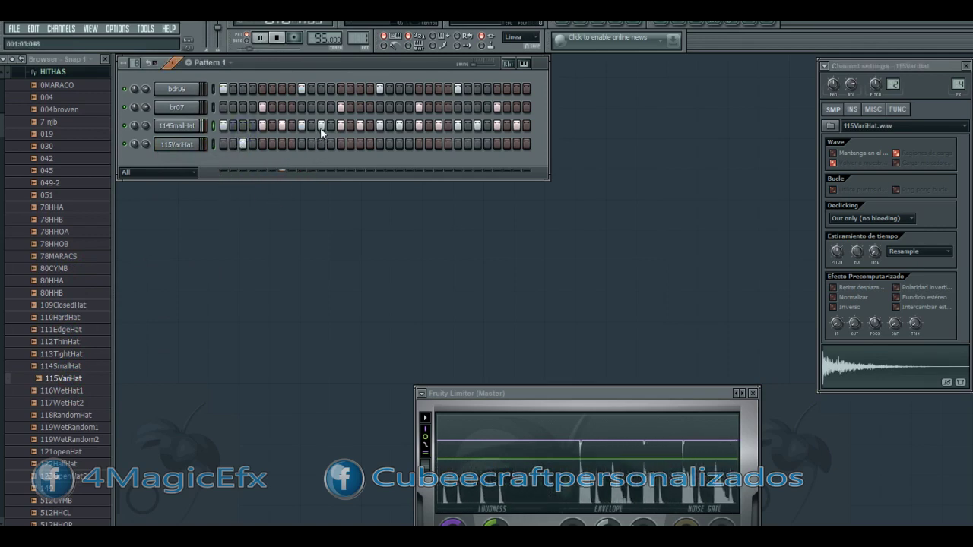
{"action": "key", "text": "space"}
Step: Audition the hat samples in the HITHAS folder from 111EdgeHat to 123OpenHat2
{"action": "left_click", "coordinate": [70, 329]}
{"action": "left_click", "coordinate": [72, 376]}
{"action": "left_click", "coordinate": [72, 399]}
{"action": "left_click", "coordinate": [72, 414]}
{"action": "left_click", "coordinate": [76, 427]}
{"action": "left_click", "coordinate": [76, 439]}
{"action": "left_click", "coordinate": [68, 403]}
{"action": "left_click", "coordinate": [71, 415]}
{"action": "left_click", "coordinate": [76, 439]}
{"action": "left_click", "coordinate": [76, 452]}
{"action": "left_click", "coordinate": [72, 464]}
{"action": "left_click", "coordinate": [64, 476]}
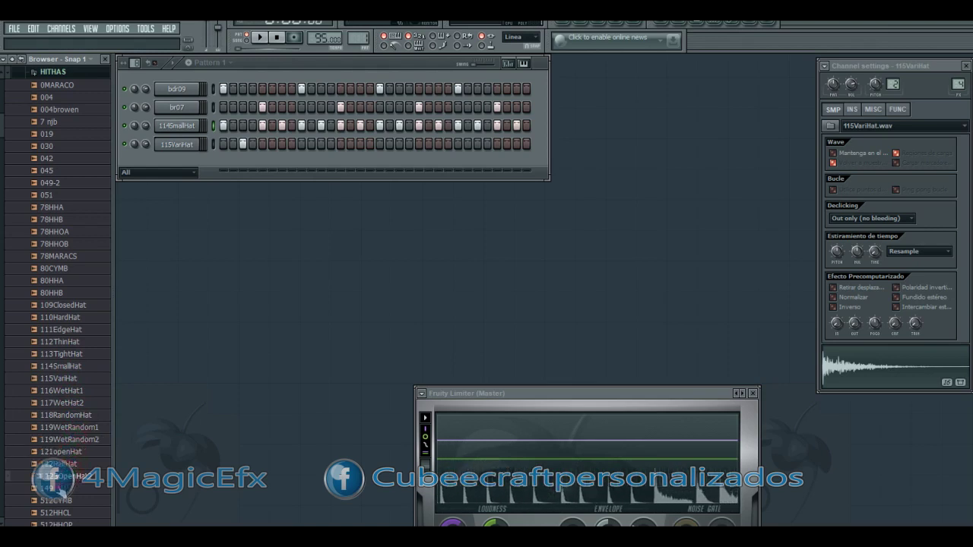
Step: Audition the samples from 512CYMB onward and load 626_CHH onto the channel holding 115VariHat
{"action": "scroll", "coordinate": [76, 474], "scroll_direction": "down", "scroll_amount": 4}
{"action": "left_click", "coordinate": [76, 353]}
{"action": "left_click", "coordinate": [75, 402]}
{"action": "left_click", "coordinate": [73, 415]}
{"action": "left_click", "coordinate": [76, 439]}
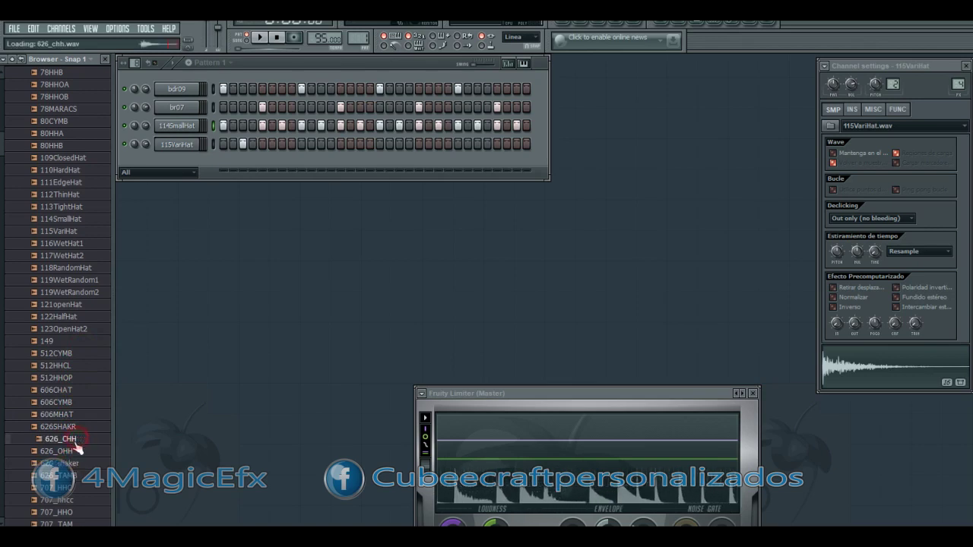
{"action": "left_click_drag", "start_coordinate": [78, 450], "coordinate": [162, 143]}
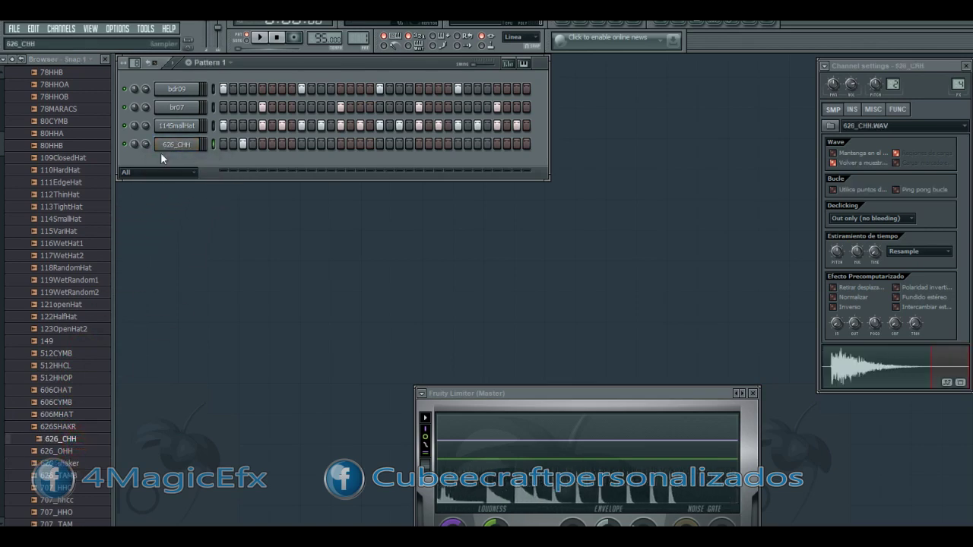
Step: During playback, add 626_CHH hits on steps 11, 19, 27, 30 and 32, removing the 114SmallHat hits on steps 11, 19 and 27
{"action": "key", "text": "space"}
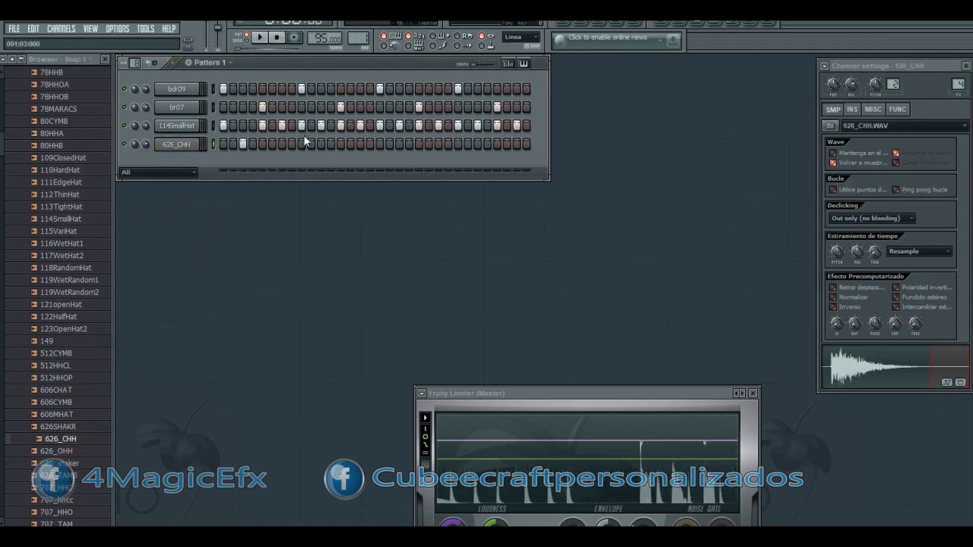
{"action": "key", "text": "space"}
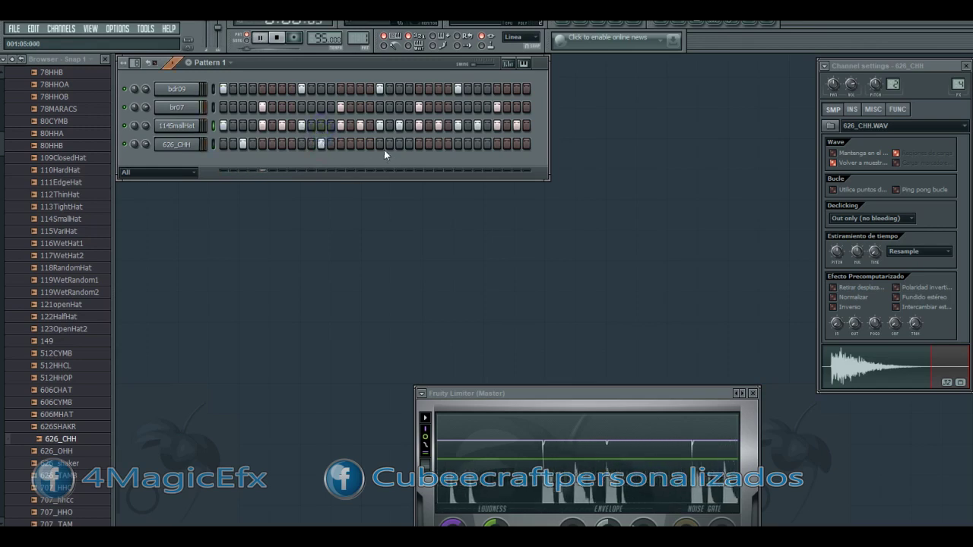
{"action": "left_click", "coordinate": [398, 126]}
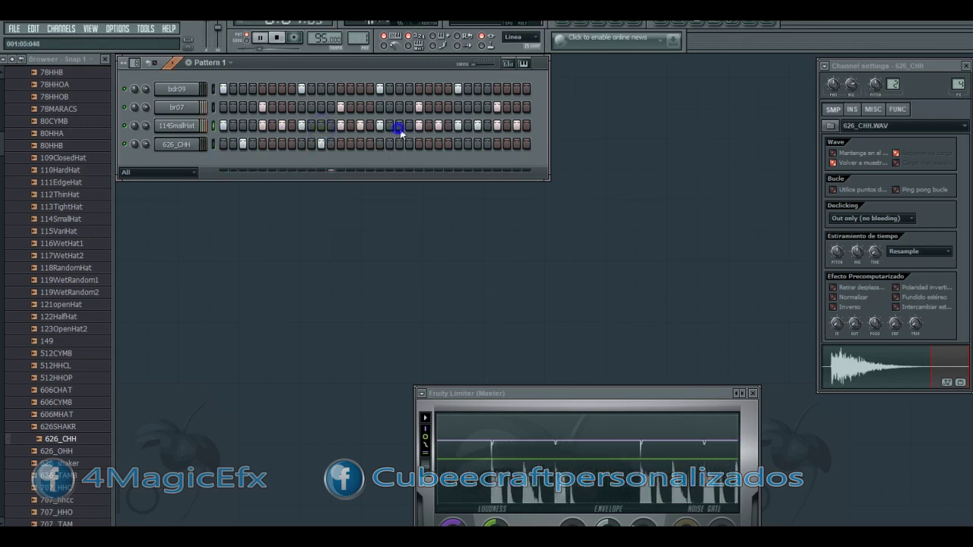
{"action": "right_click", "coordinate": [482, 129]}
{"action": "left_click", "coordinate": [508, 146]}
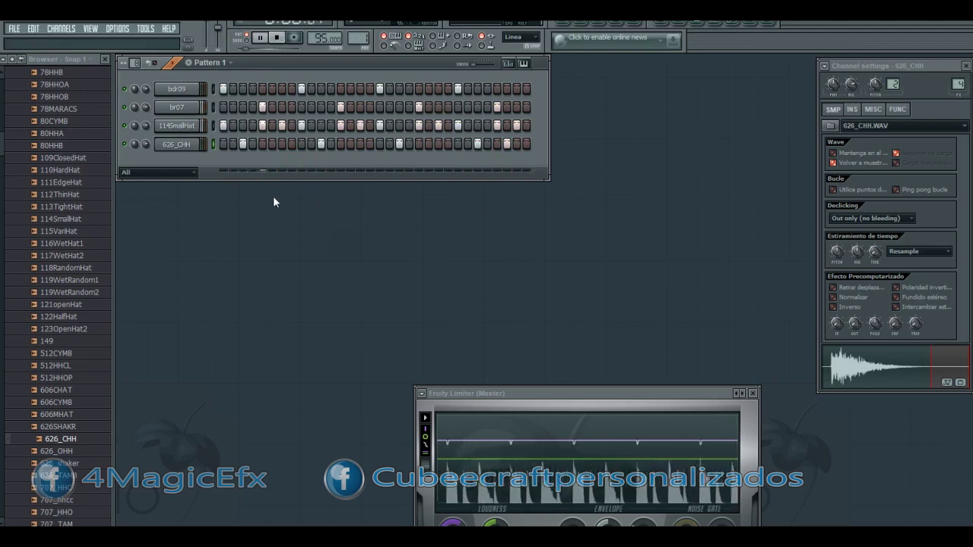
{"action": "left_click", "coordinate": [525, 143]}
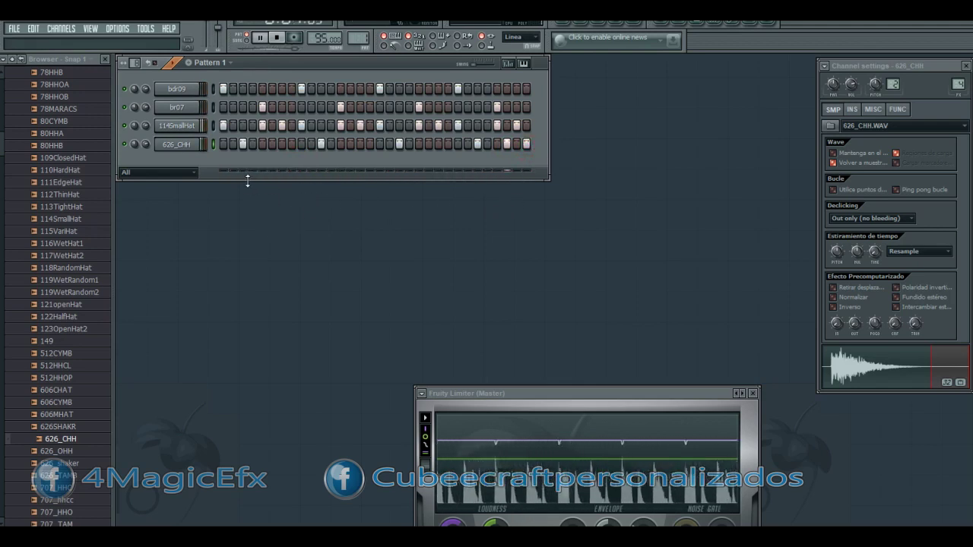
{"action": "key", "text": "space"}
Step: Audition more HITHAS samples and add 707_hhcc as a new channel below 626_CHH
{"action": "left_click", "coordinate": [59, 463]}
{"action": "scroll", "coordinate": [69, 285], "scroll_direction": "up", "scroll_amount": 1}
{"action": "scroll", "coordinate": [67, 283], "scroll_direction": "down", "scroll_amount": 4}
{"action": "left_click", "coordinate": [82, 419]}
{"action": "left_click", "coordinate": [76, 378]}
{"action": "left_click", "coordinate": [76, 366]}
{"action": "left_click", "coordinate": [76, 390]}
{"action": "left_click_drag", "start_coordinate": [76, 390], "coordinate": [177, 163]}
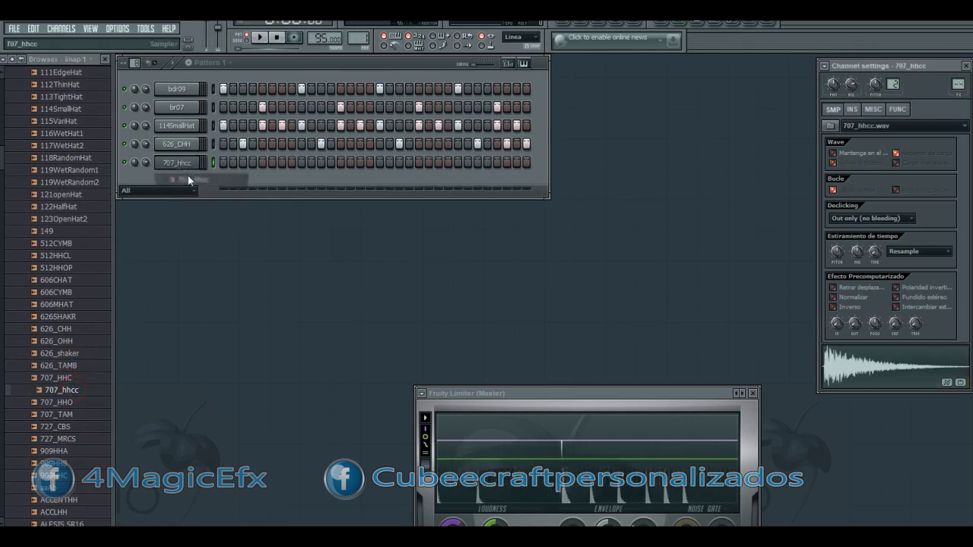
Step: Add 707_hhcc hits on steps 3, 11, 19, 27, 30 and 32 while playing the pattern
{"action": "left_click", "coordinate": [243, 162]}
{"action": "key", "text": "space"}
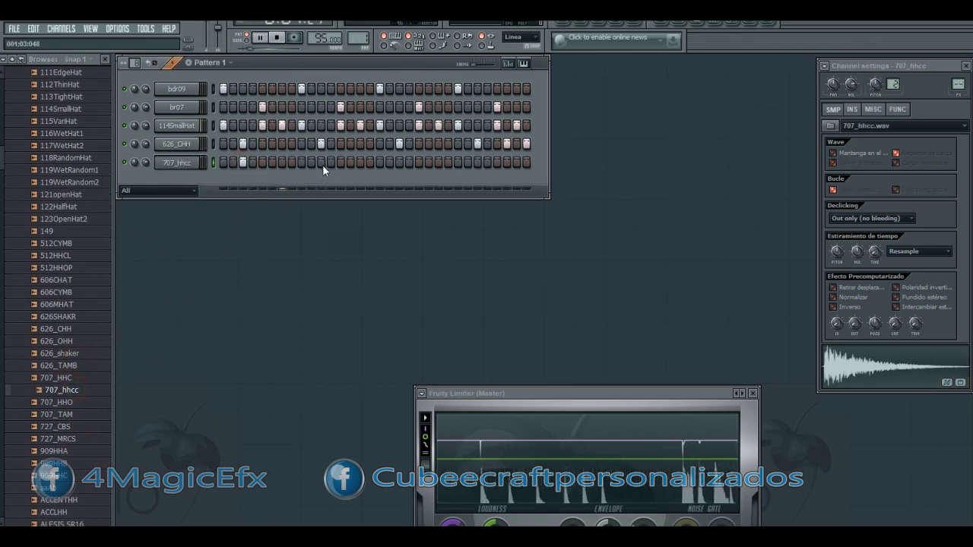
{"action": "left_click", "coordinate": [321, 162]}
{"action": "left_click", "coordinate": [399, 162]}
{"action": "left_click", "coordinate": [480, 162]}
{"action": "left_click", "coordinate": [506, 162]}
{"action": "left_click", "coordinate": [526, 162]}
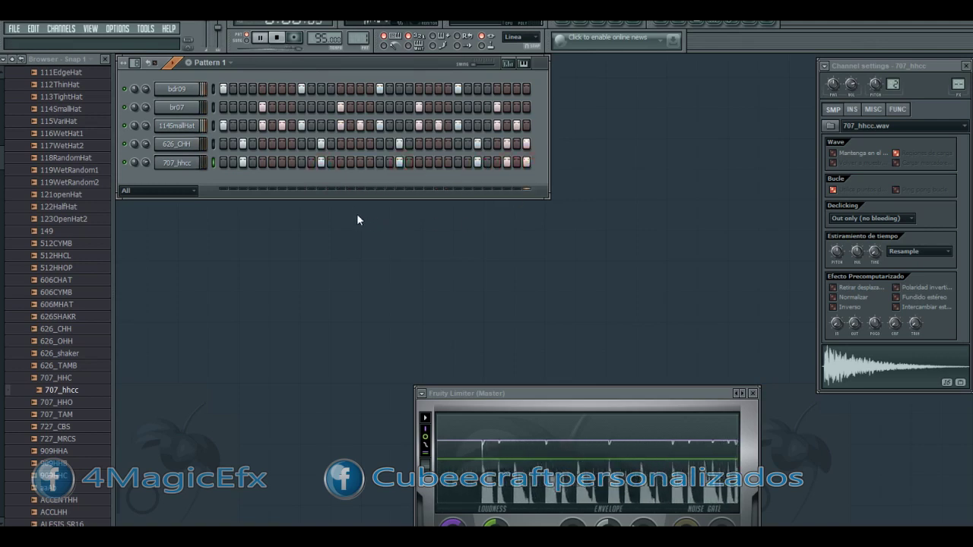
{"action": "key", "text": "space"}
Step: Browse the CLAPZ sample folder instead of HITHAS, audition its claps and add Clap (4) as a new channel below 707_hhcc
{"action": "left_click", "coordinate": [77, 462]}
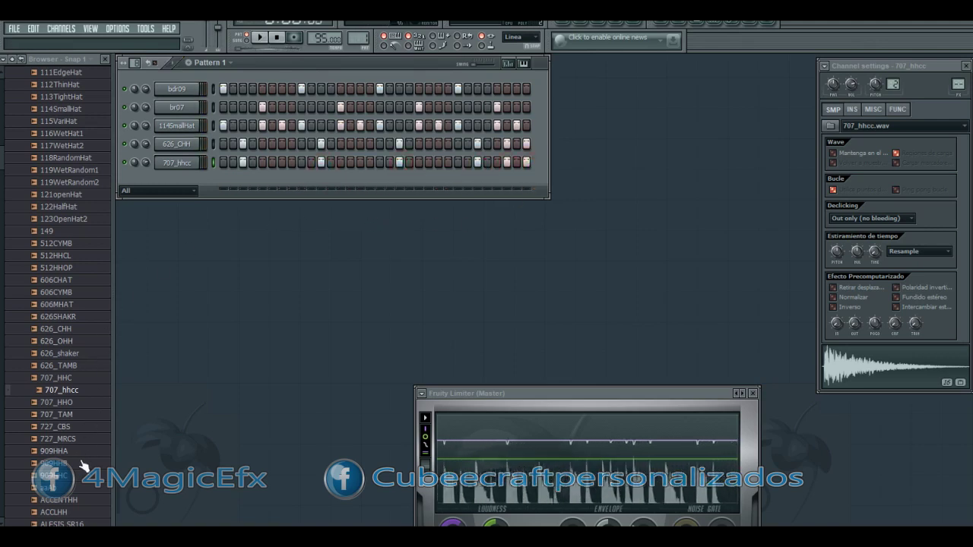
{"action": "scroll", "coordinate": [45, 304], "scroll_direction": "up", "scroll_amount": 20}
{"action": "left_click", "coordinate": [62, 348]}
{"action": "left_click", "coordinate": [62, 348]}
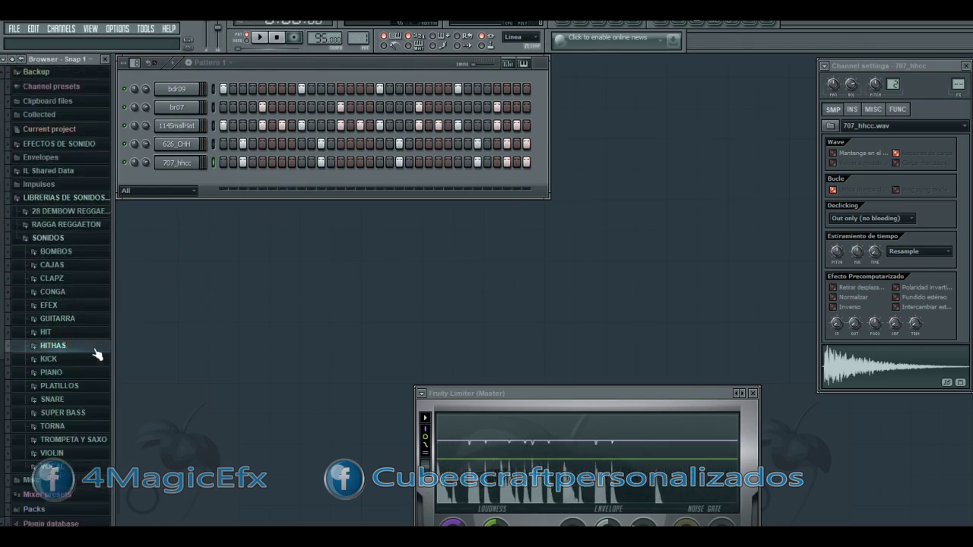
{"action": "left_click", "coordinate": [67, 278]}
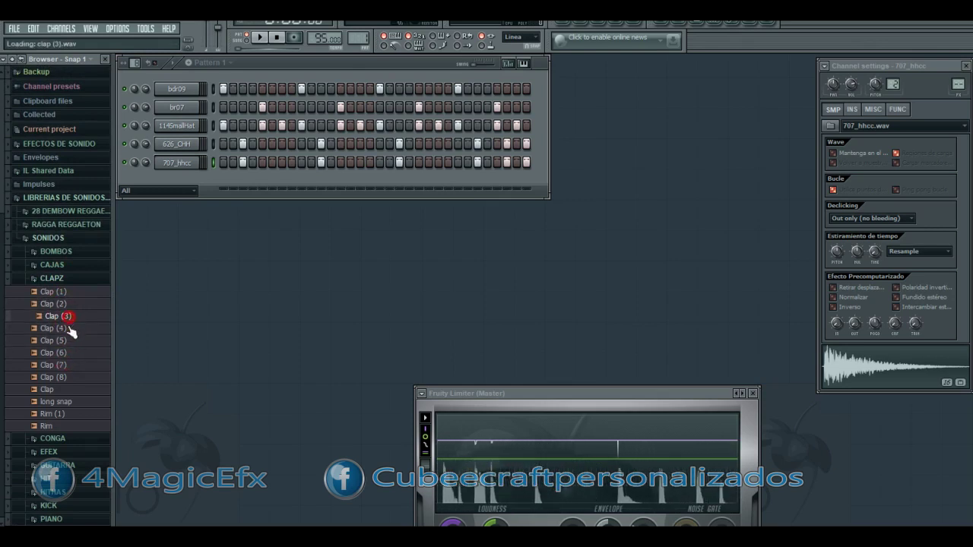
{"action": "left_click_drag", "start_coordinate": [188, 177], "coordinate": [214, 204]}
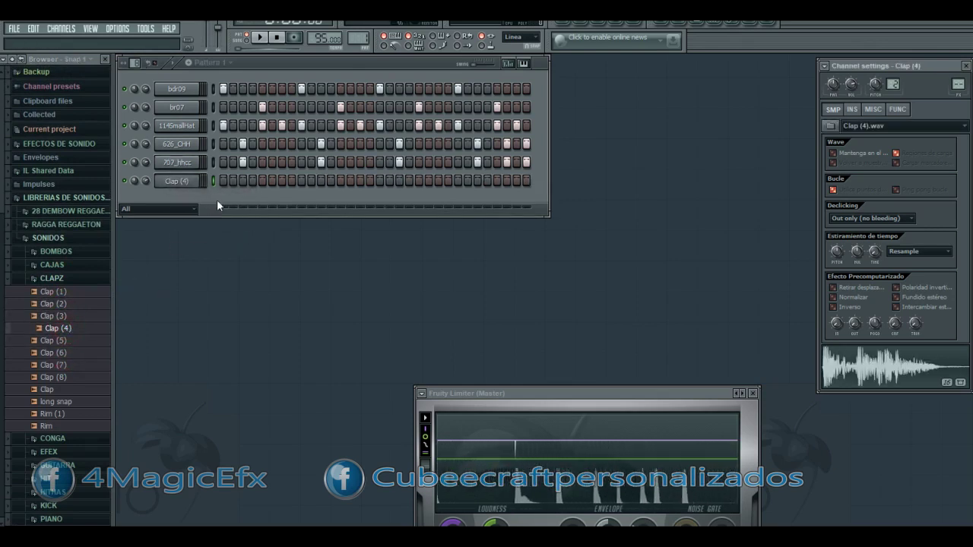
Step: During playback, add Clap (4) hits on steps 4, 7, 13, 20 and 23, with closing hits in the last four steps
{"action": "left_click", "coordinate": [253, 180]}
{"action": "key", "text": "space"}
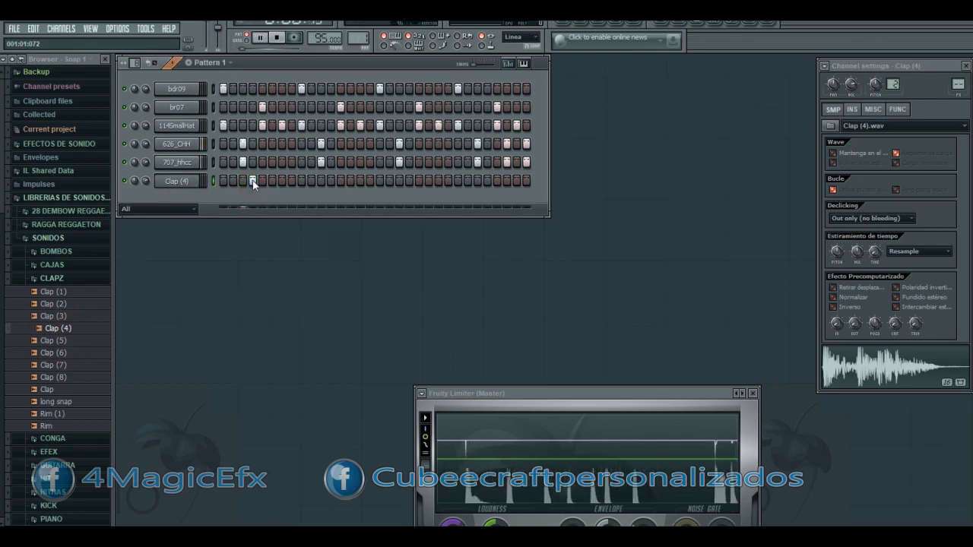
{"action": "left_click", "coordinate": [282, 180]}
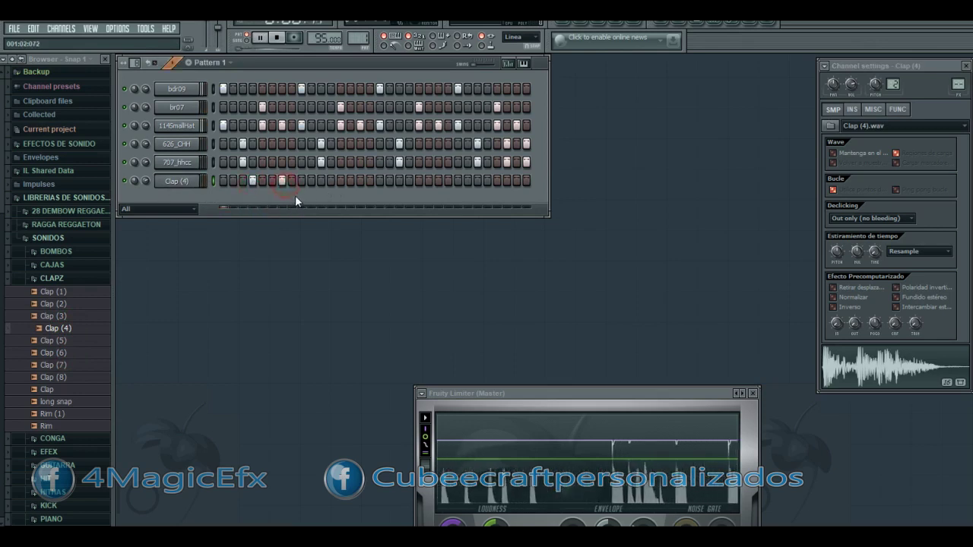
{"action": "left_click", "coordinate": [341, 181]}
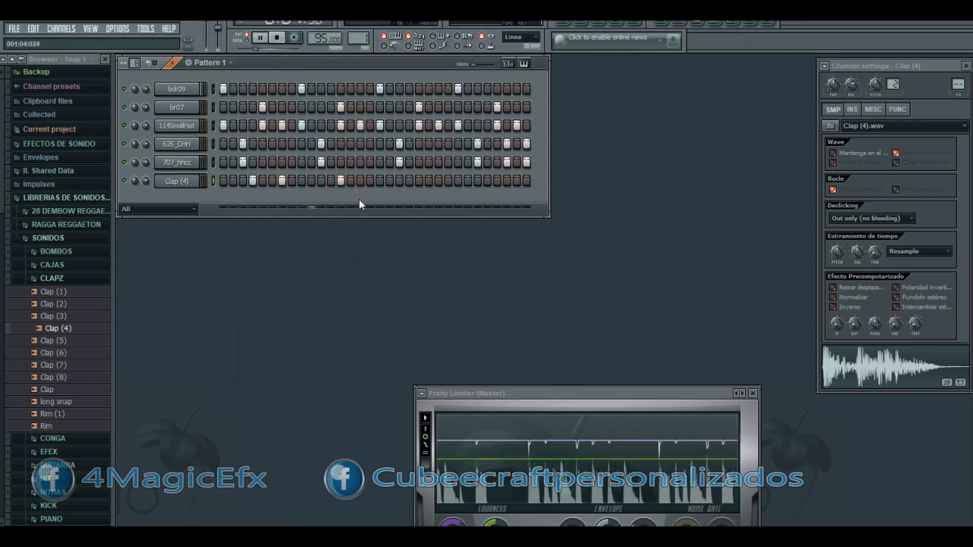
{"action": "left_click", "coordinate": [407, 182]}
{"action": "left_click", "coordinate": [438, 183]}
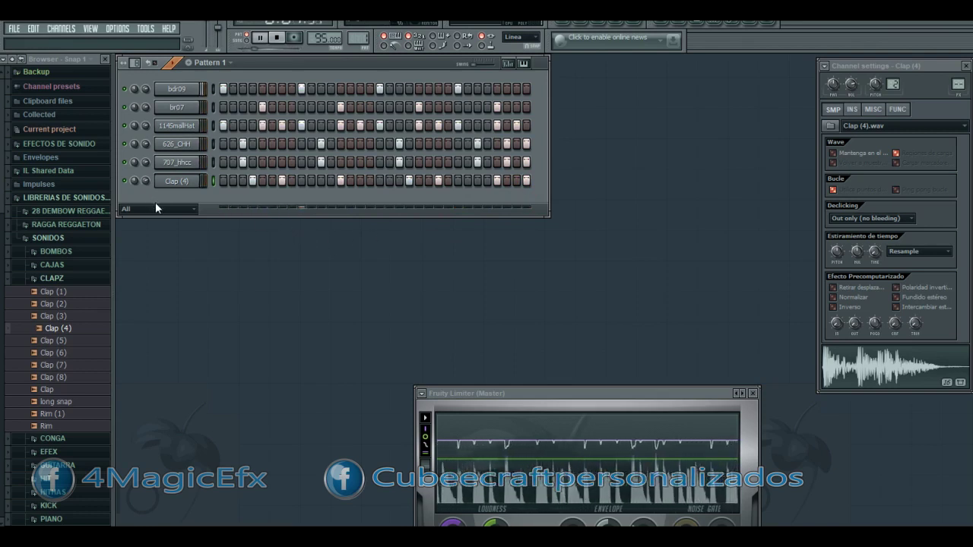
{"action": "key", "text": "space"}
Step: Browse the TORNA sample folder, audition TT_24CARAT and add it as a new channel below Clap (4)
{"action": "left_click", "coordinate": [68, 278]}
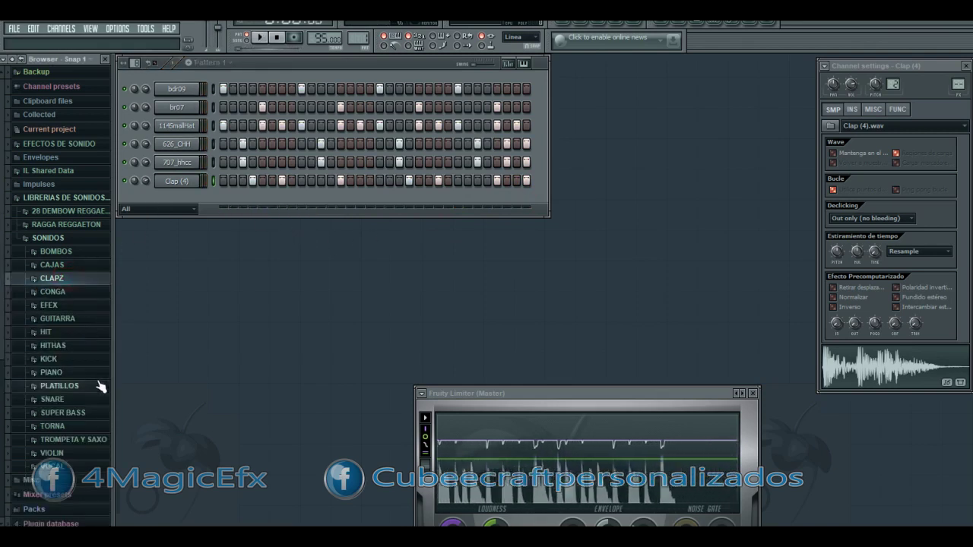
{"action": "left_click", "coordinate": [85, 427]}
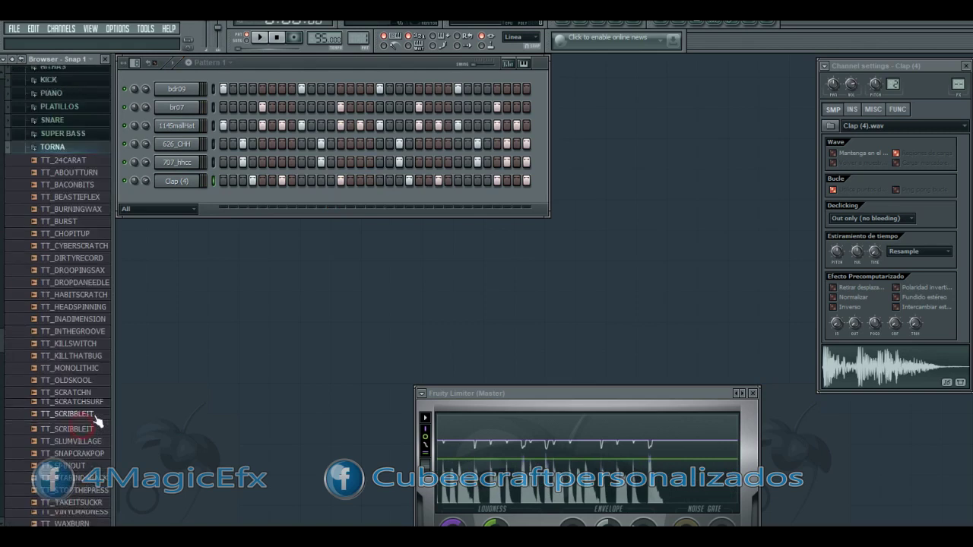
{"action": "scroll", "coordinate": [87, 380], "scroll_direction": "down", "scroll_amount": 2}
{"action": "left_click", "coordinate": [76, 319]}
{"action": "left_click", "coordinate": [69, 109]}
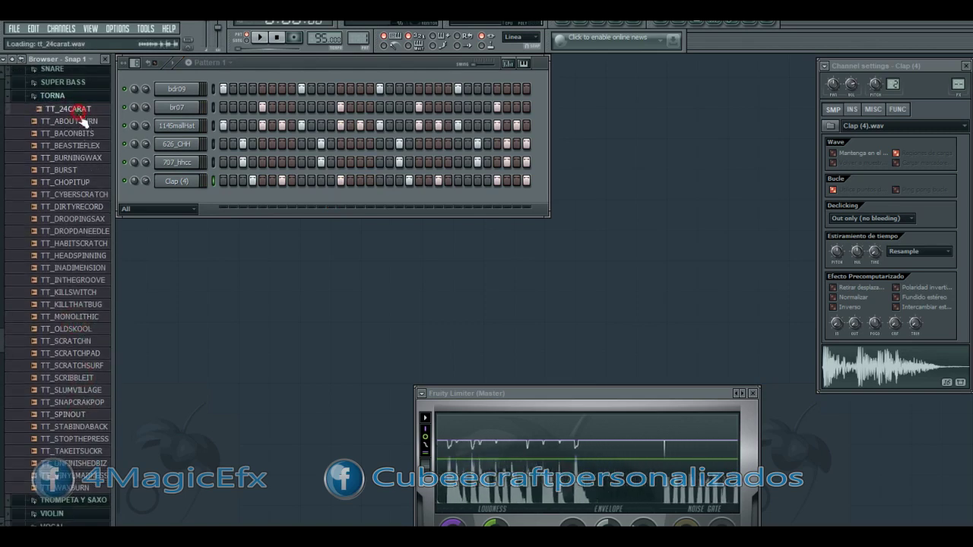
{"action": "left_click", "coordinate": [82, 318]}
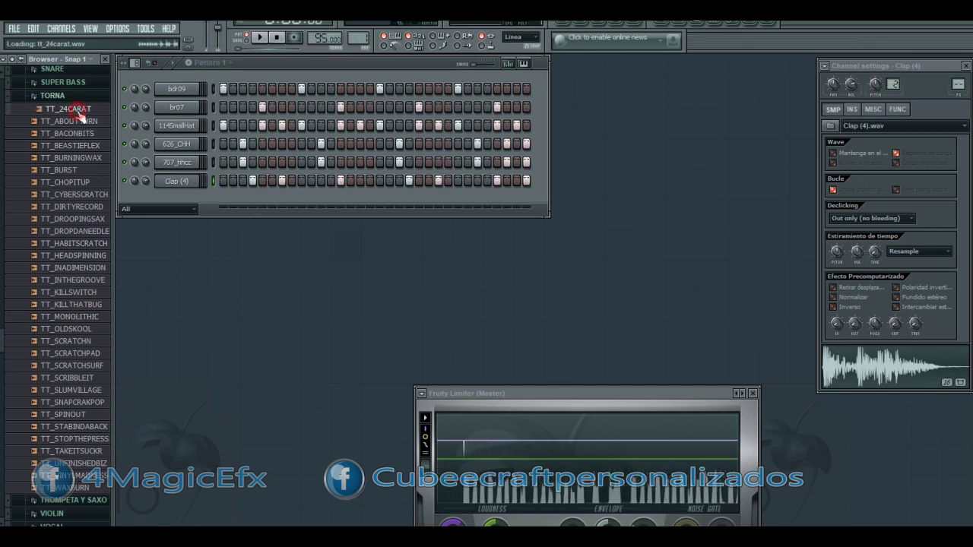
{"action": "left_click_drag", "start_coordinate": [167, 200], "coordinate": [174, 210]}
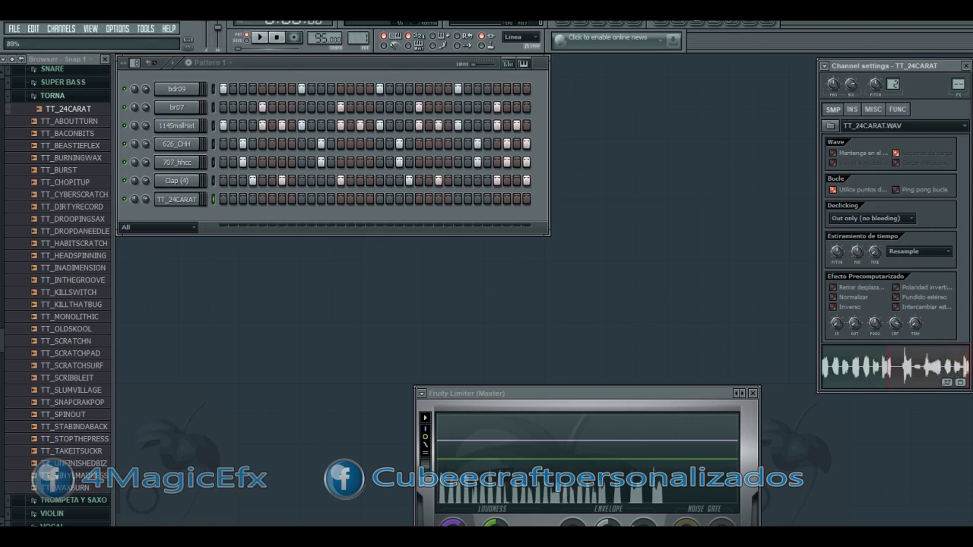
Step: Open the piano roll for TT_24CARAT, place C5 notes on beats 1 and 3, and play the pattern
{"action": "right_click", "coordinate": [180, 201]}
{"action": "left_click", "coordinate": [232, 199]}
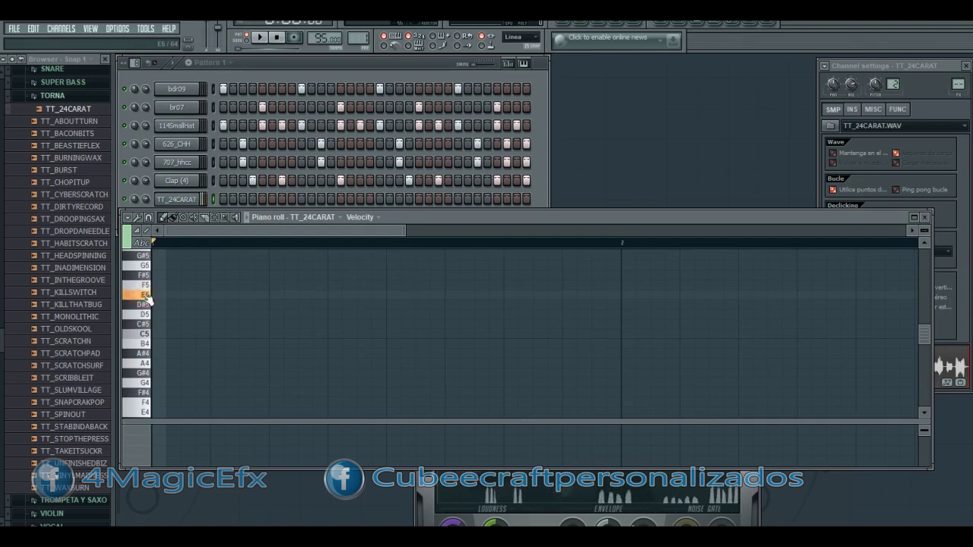
{"action": "left_click", "coordinate": [155, 334]}
{"action": "key", "text": "space"}
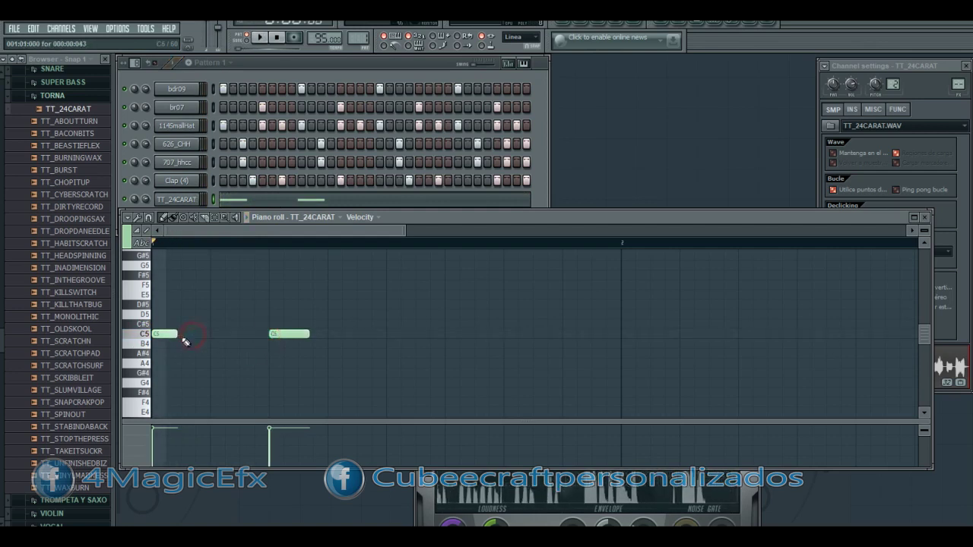
{"action": "key", "text": "space"}
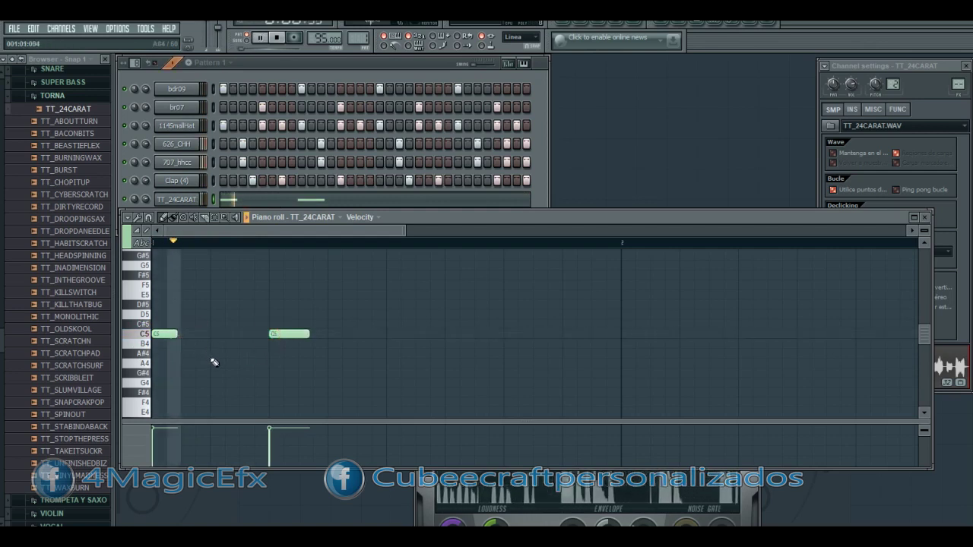
Step: Add C5 notes on beats 5 and 7, lengthening the beat 7 note to match the one on beat 3
{"action": "key", "text": "space"}
{"action": "left_click", "coordinate": [388, 335]}
{"action": "key", "text": "space"}
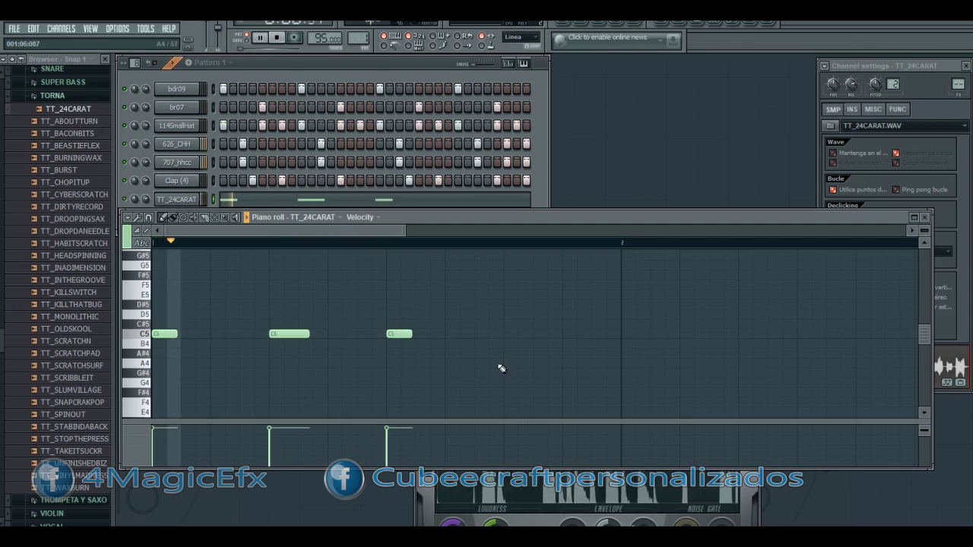
{"action": "left_click", "coordinate": [507, 336]}
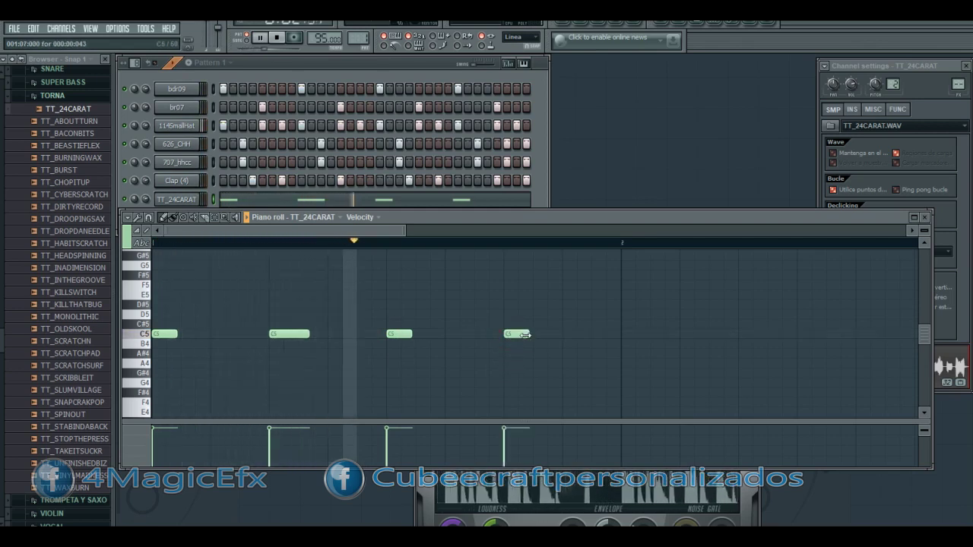
{"action": "left_click_drag", "start_coordinate": [528, 334], "coordinate": [544, 335]}
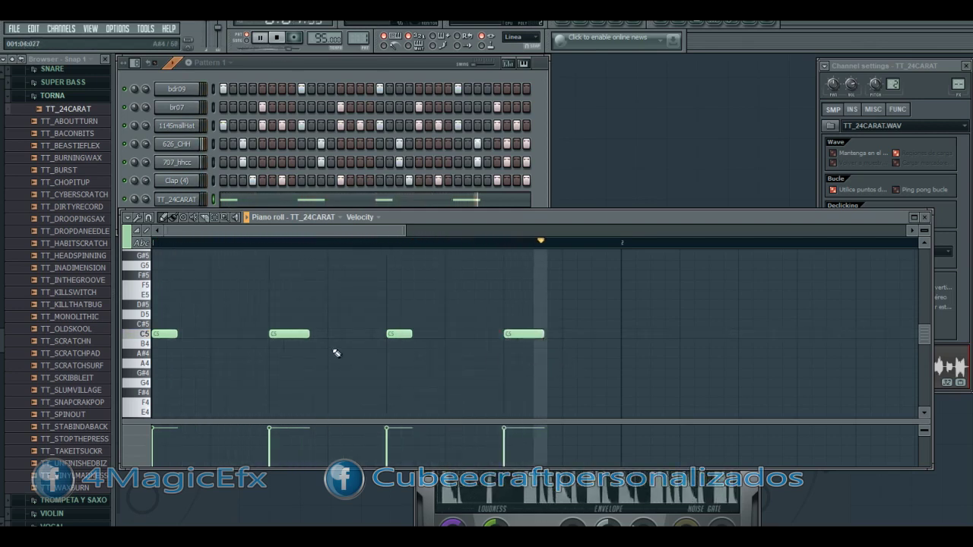
Step: Move the notes on beats 3 and 7 down to B4 after trying them at C#5 during playback
{"action": "left_click_drag", "start_coordinate": [289, 335], "coordinate": [289, 324]}
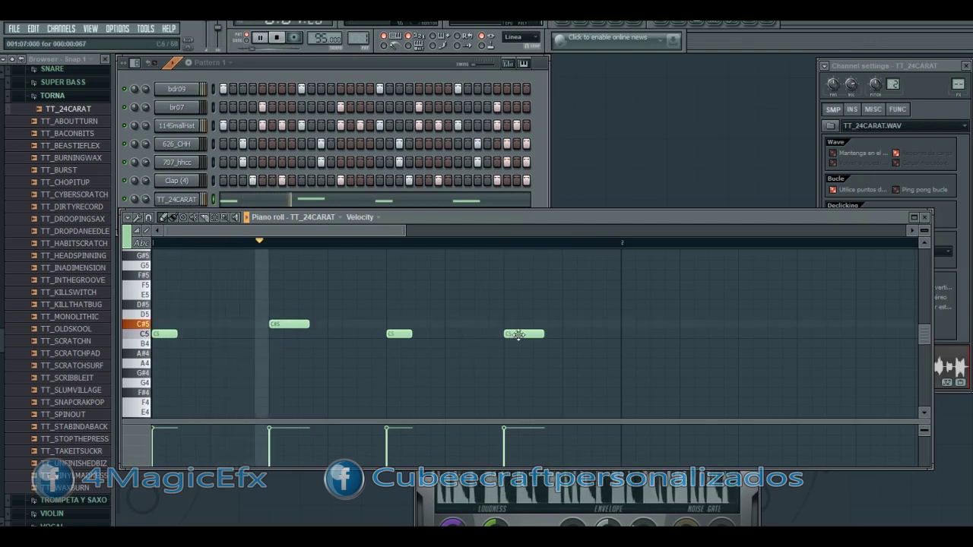
{"action": "left_click_drag", "start_coordinate": [521, 332], "coordinate": [521, 320]}
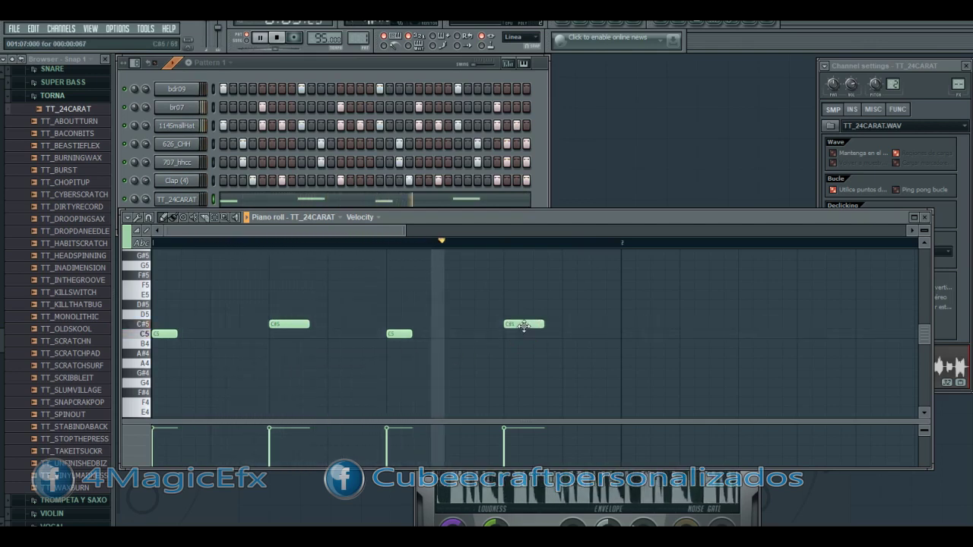
{"action": "left_click", "coordinate": [523, 324]}
{"action": "left_click_drag", "start_coordinate": [523, 339], "coordinate": [521, 347]}
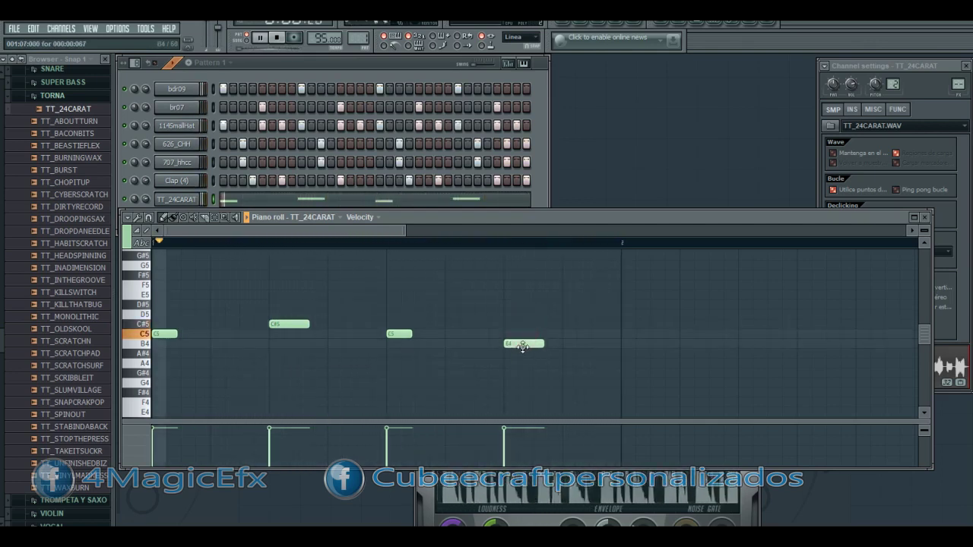
{"action": "left_click_drag", "start_coordinate": [305, 326], "coordinate": [295, 344]}
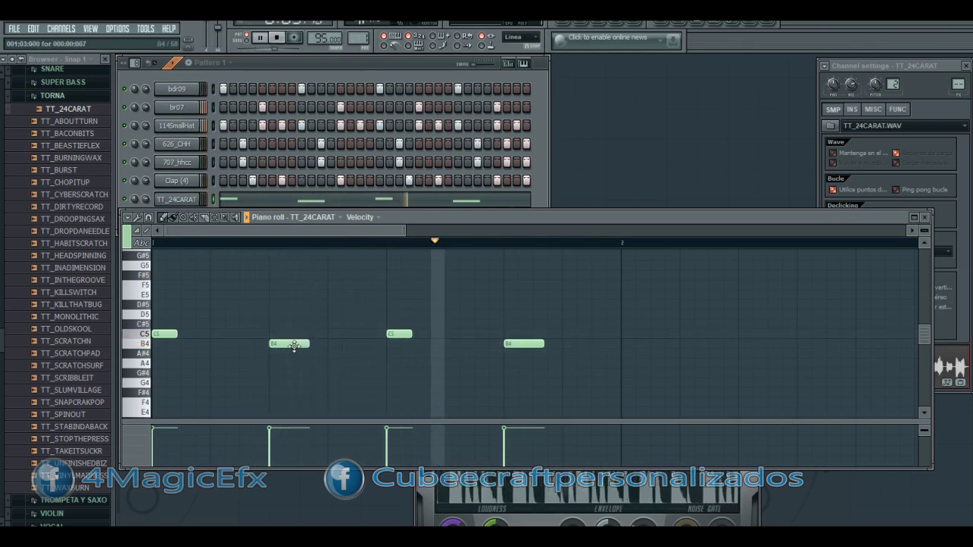
Step: Place a short D#5 note on beat 2, slice it into two halves and play the pattern
{"action": "left_click", "coordinate": [210, 304]}
{"action": "left_click_drag", "start_coordinate": [250, 304], "coordinate": [222, 313]}
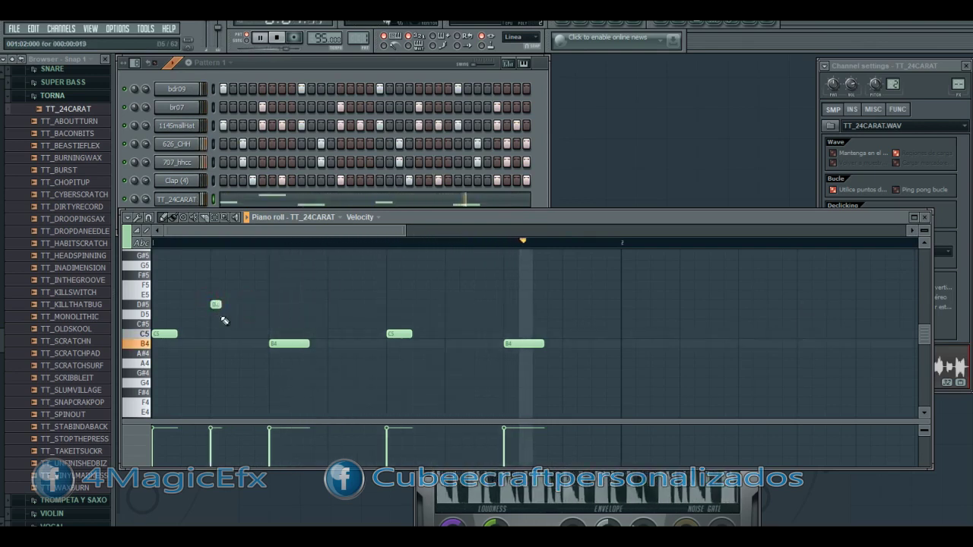
{"action": "key", "text": "space"}
{"action": "left_click", "coordinate": [217, 301]}
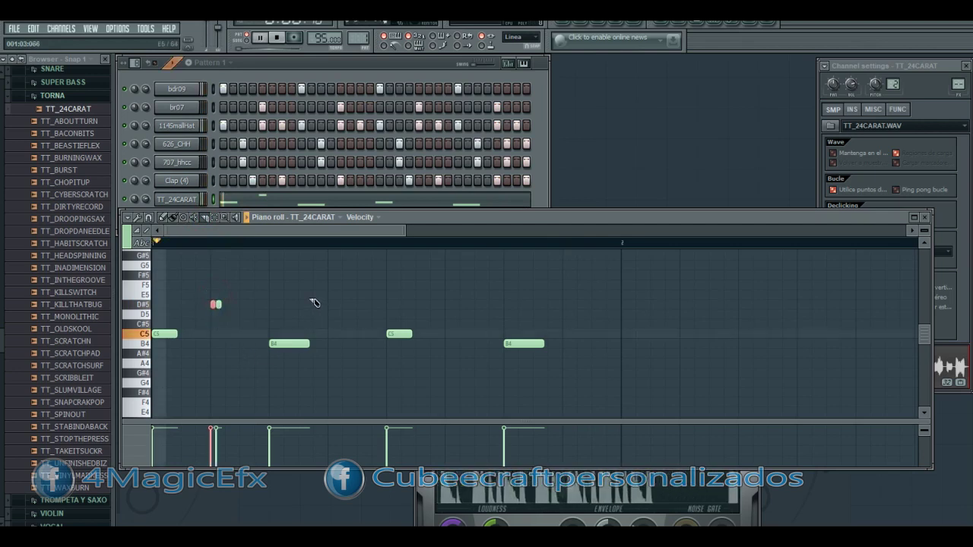
{"action": "key", "text": "space"}
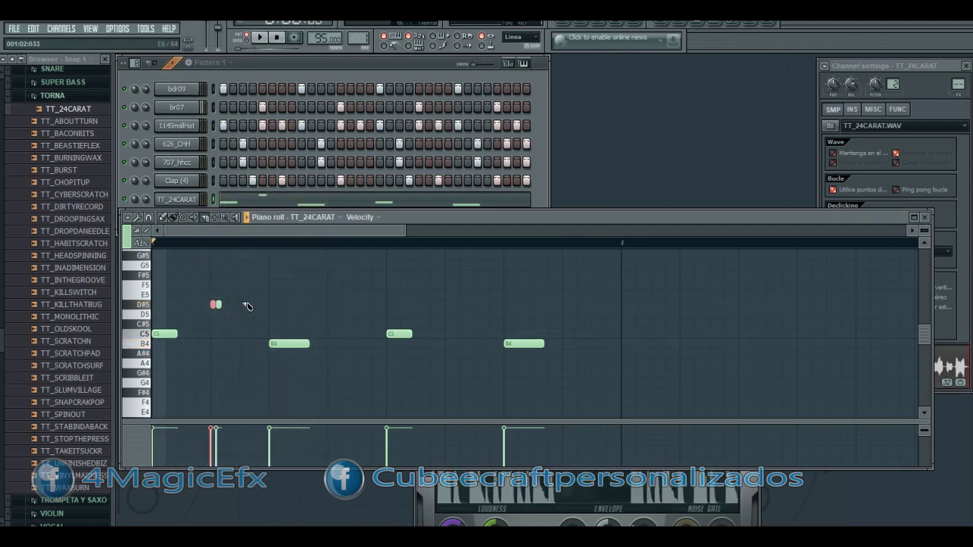
{"action": "key", "text": "space"}
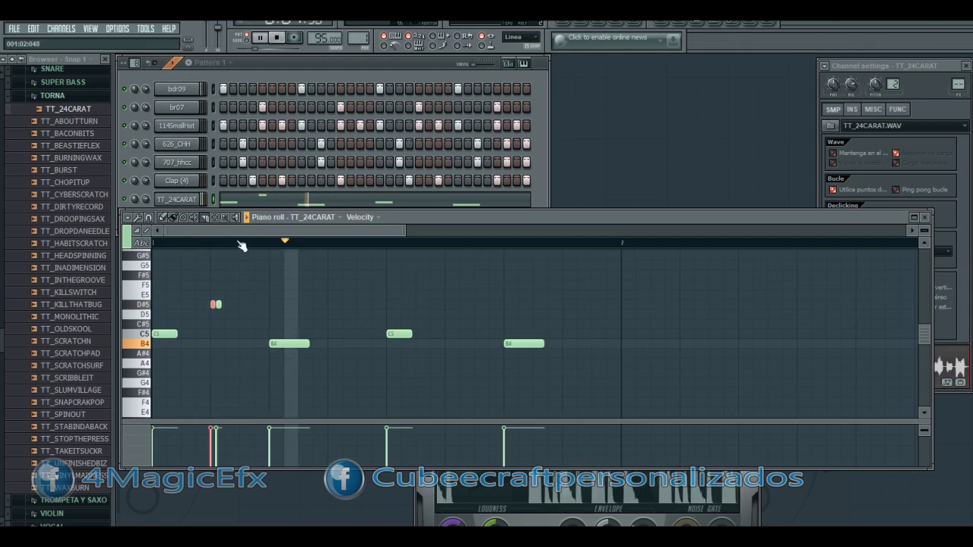
Step: Move the second half of the sliced D#5 note to the start of beat 4
{"action": "key", "text": "space"}
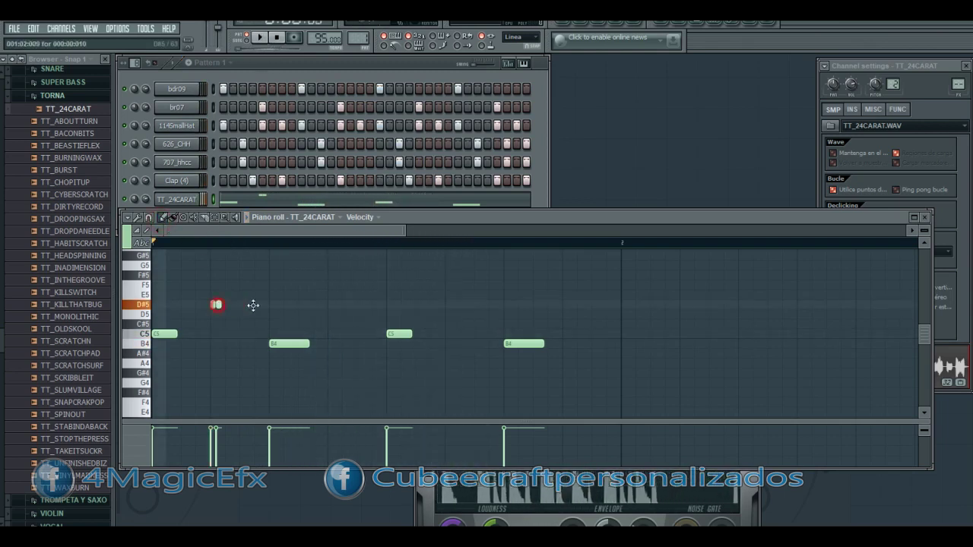
{"action": "key", "text": "space"}
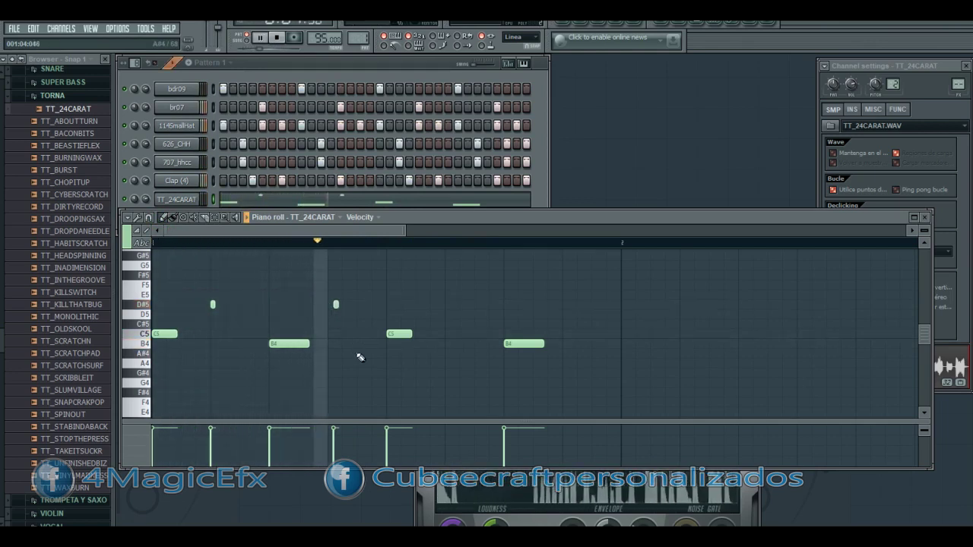
{"action": "mouse_move", "coordinate": [337, 303]}
{"action": "left_mouse_down"}
{"action": "mouse_move", "coordinate": [319, 302]}
{"action": "mouse_move", "coordinate": [330, 304]}
{"action": "left_mouse_up"}
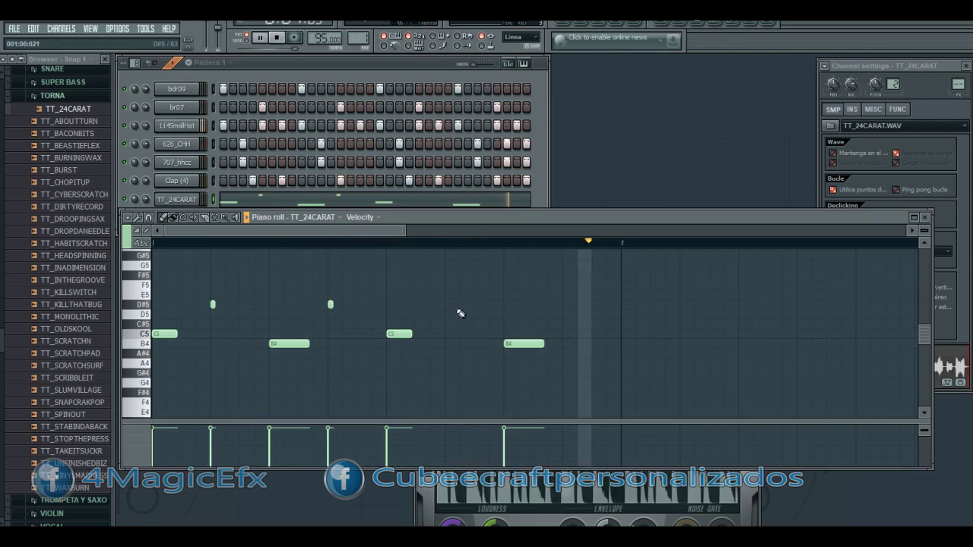
Step: Add a descending run of short notes, with F5 just before beat 8 and D#5, C#5, C5 and B4 across beat 8
{"action": "left_click", "coordinate": [565, 304]}
{"action": "left_click", "coordinate": [578, 325]}
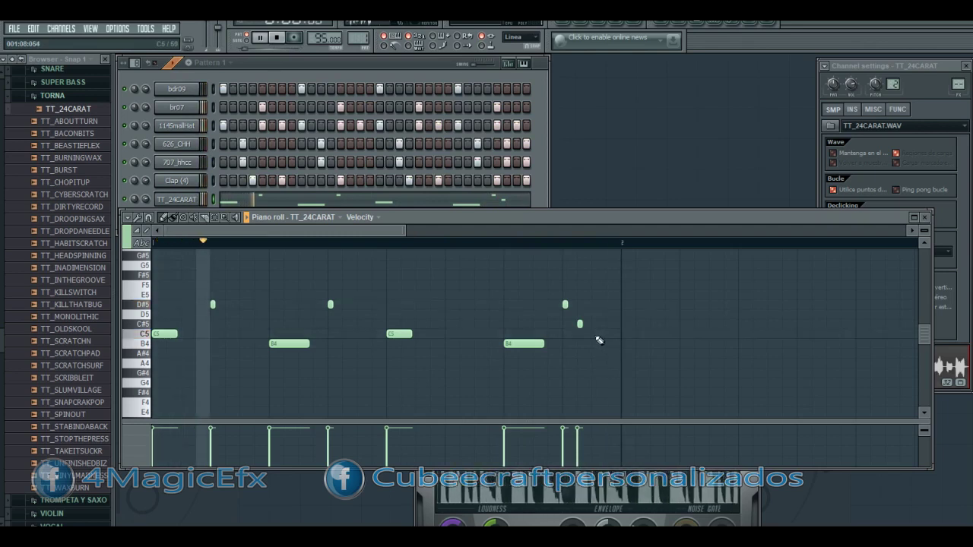
{"action": "left_click", "coordinate": [594, 333]}
{"action": "left_click", "coordinate": [608, 344]}
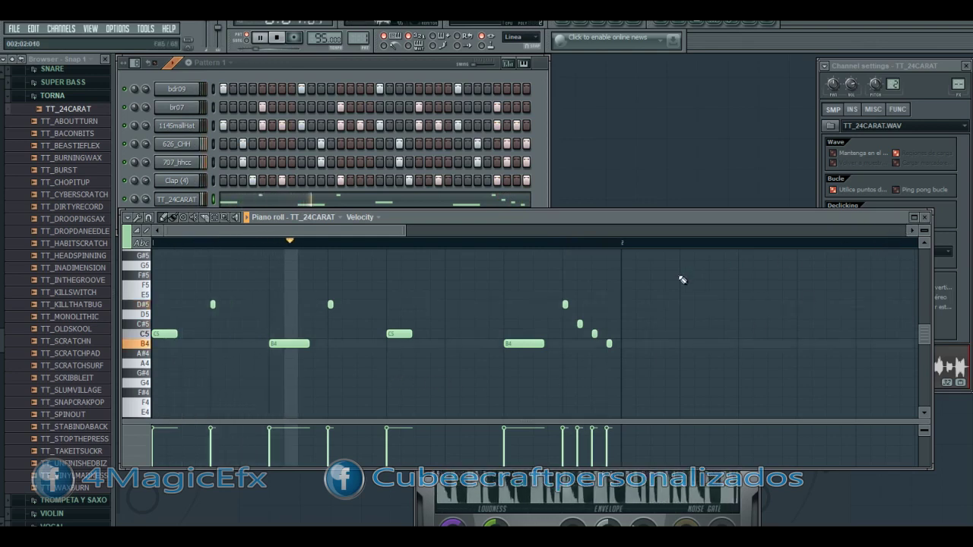
{"action": "left_click", "coordinate": [551, 285]}
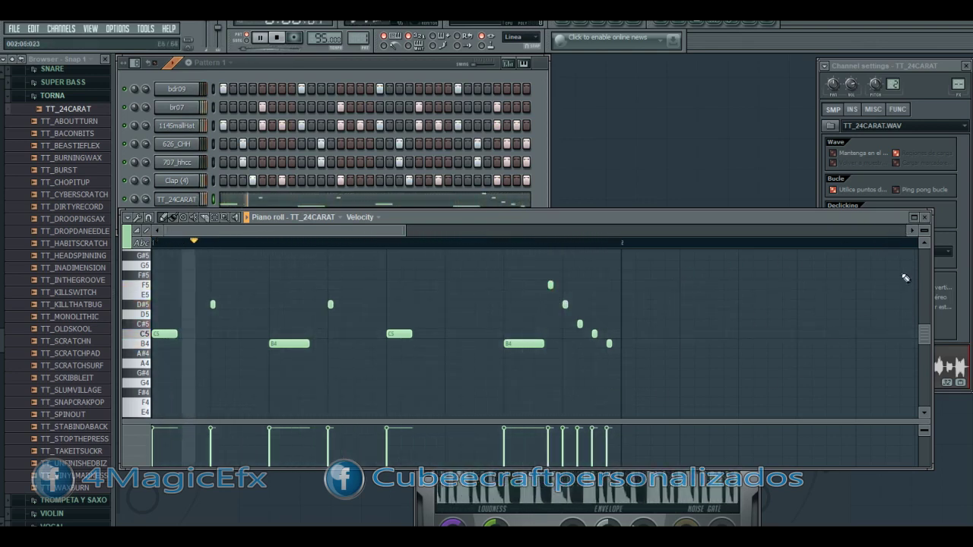
Step: Close the piano roll and move the Fruity Limiter window directly beneath the channel rack
{"action": "key", "text": "F7"}
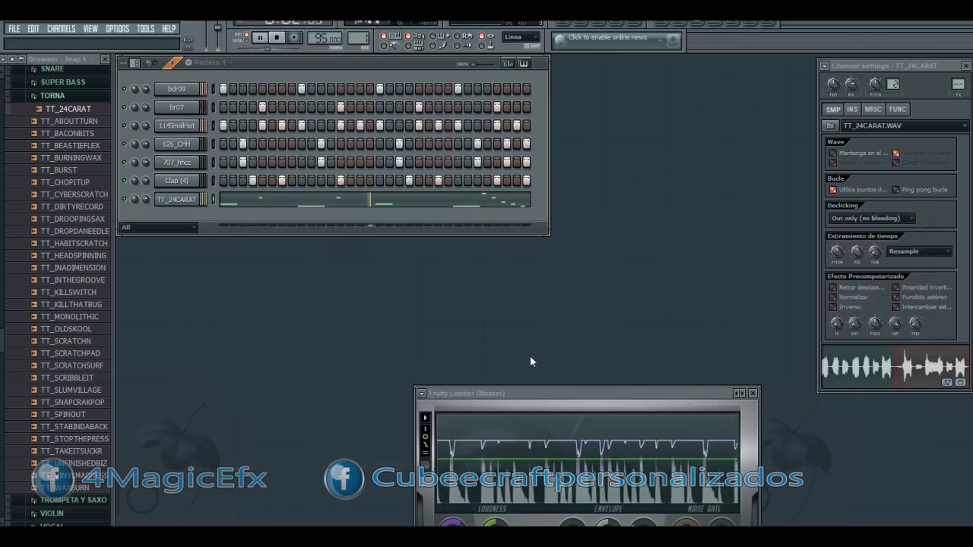
{"action": "left_click_drag", "start_coordinate": [526, 393], "coordinate": [229, 245]}
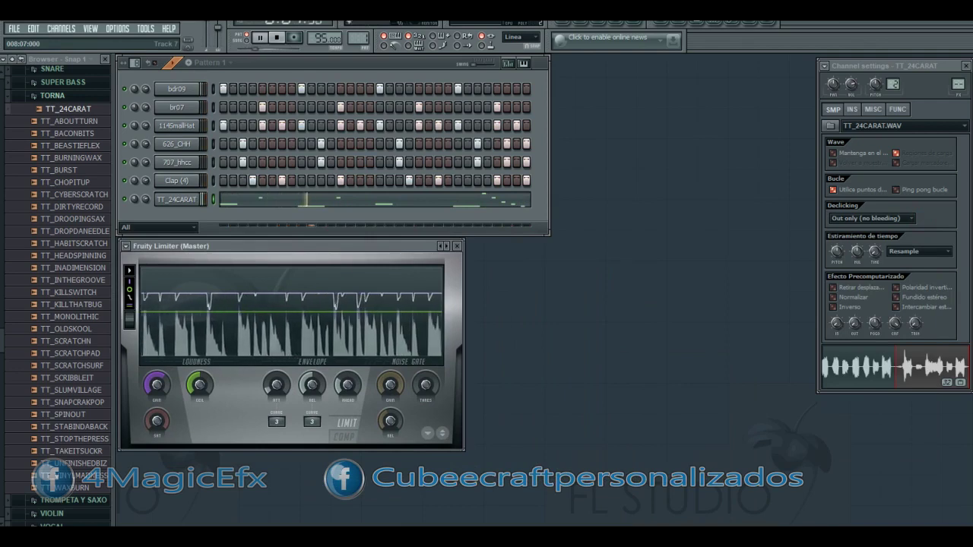
Step: Open the mixer beneath the channel rack, close the Fruity Limiter window and stop playback
{"action": "key", "text": "F9"}
{"action": "left_click_drag", "start_coordinate": [663, 265], "coordinate": [411, 251]}
{"action": "left_click", "coordinate": [456, 246]}
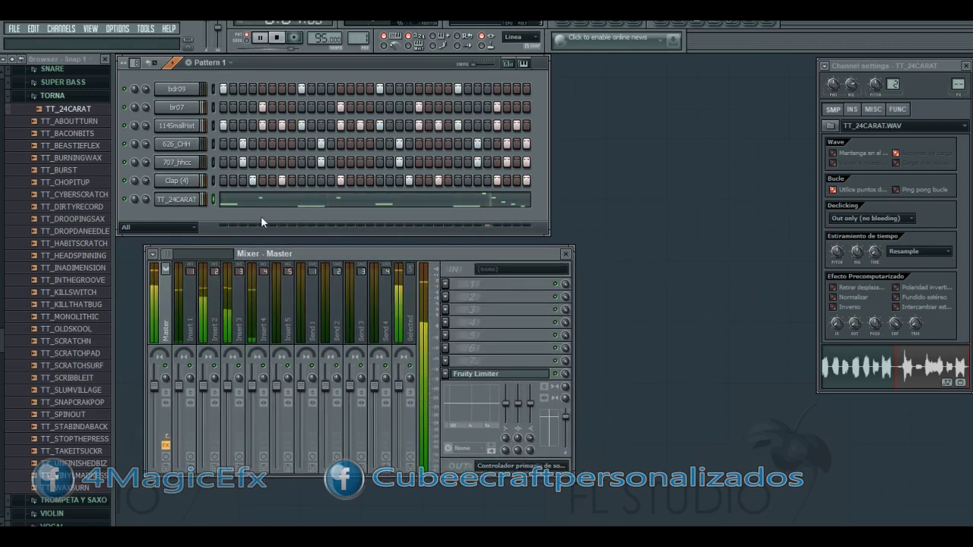
{"action": "key", "text": "space"}
Step: Rename the bdr09 channel to "bomb" and give it a red colour
{"action": "left_click", "coordinate": [186, 91]}
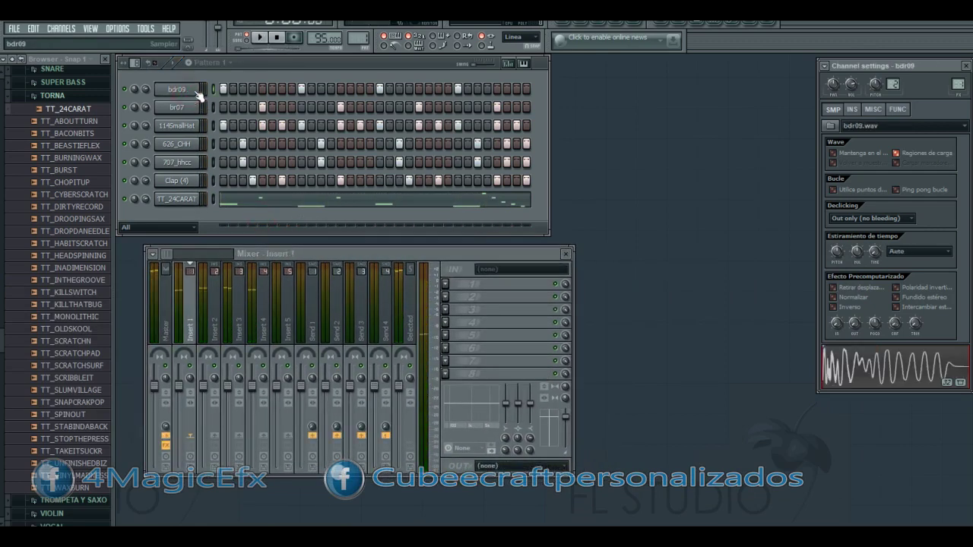
{"action": "left_click", "coordinate": [177, 91]}
{"action": "left_click", "coordinate": [186, 96]}
{"action": "right_click", "coordinate": [186, 92]}
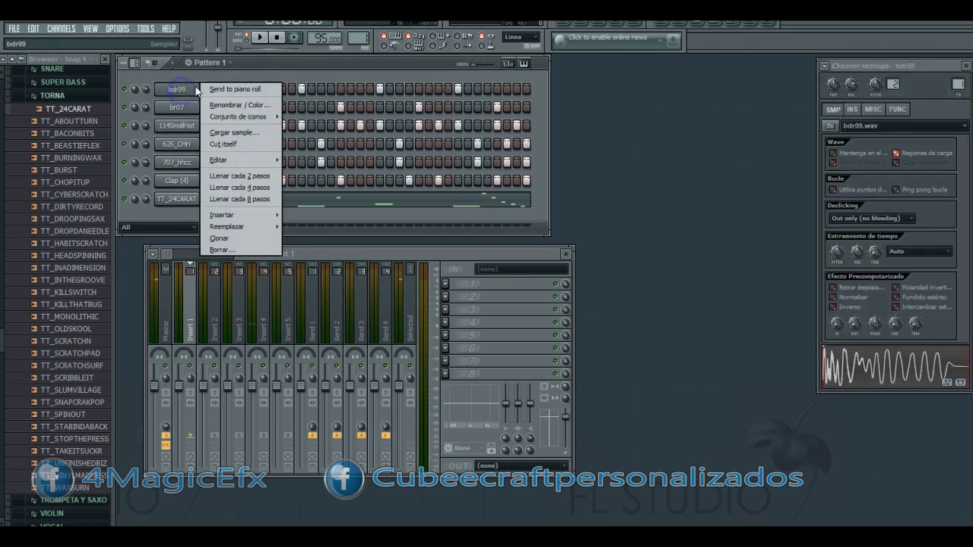
{"action": "left_click", "coordinate": [254, 106]}
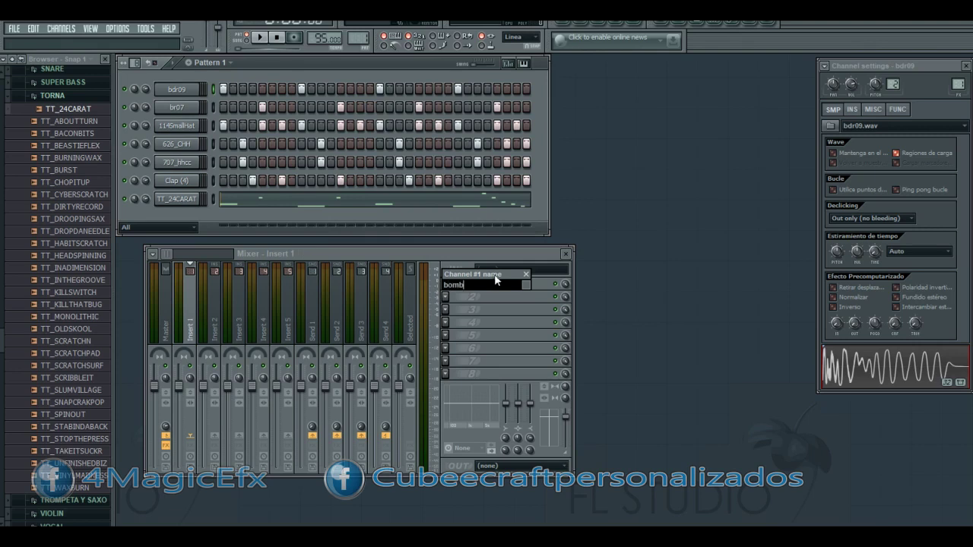
{"action": "left_click", "coordinate": [528, 285]}
{"action": "left_click", "coordinate": [672, 297]}
{"action": "key", "text": "Return"}
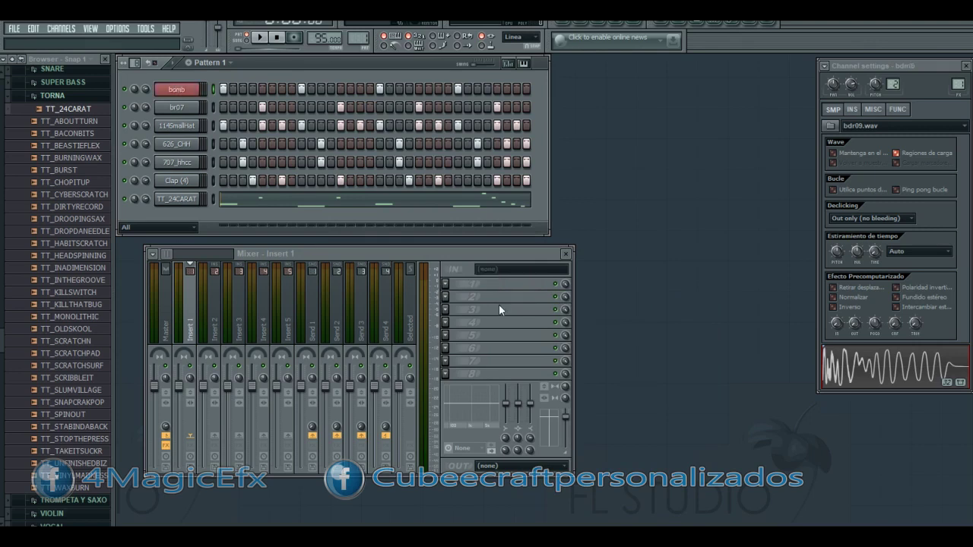
Step: Assign the bomb channel to a free mixer track and move the mixer window clear of the channel rack
{"action": "left_click", "coordinate": [189, 89]}
{"action": "left_click", "coordinate": [181, 90]}
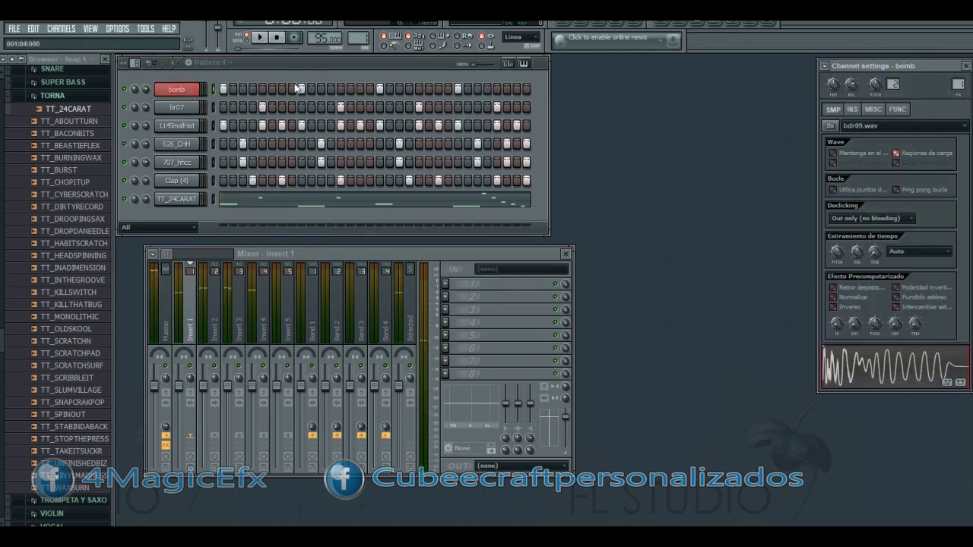
{"action": "left_click", "coordinate": [829, 66]}
{"action": "left_click", "coordinate": [841, 95]}
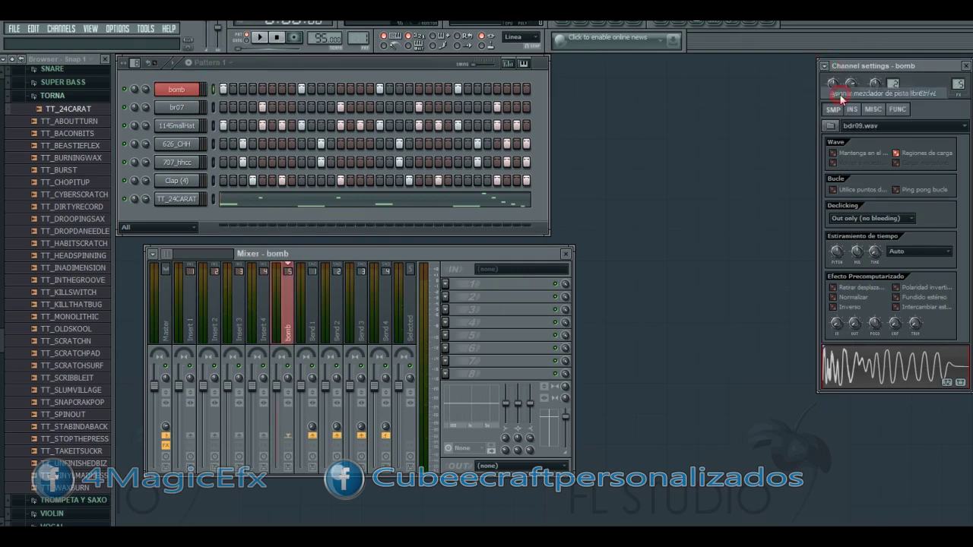
{"action": "left_click_drag", "start_coordinate": [329, 257], "coordinate": [423, 278]}
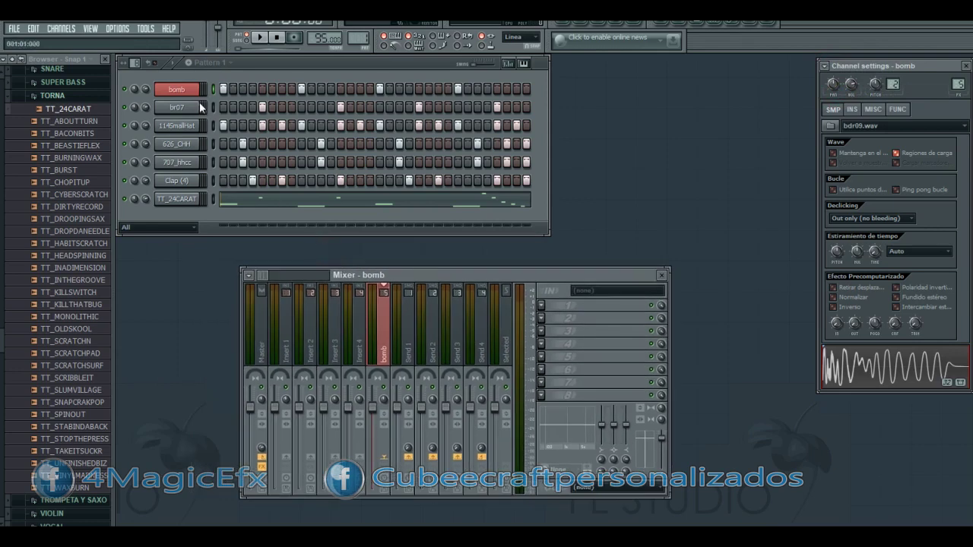
Step: Solo the bomb channel, play the pattern and select bomb's mixer track
{"action": "right_click", "coordinate": [132, 92]}
{"action": "key", "text": "Escape"}
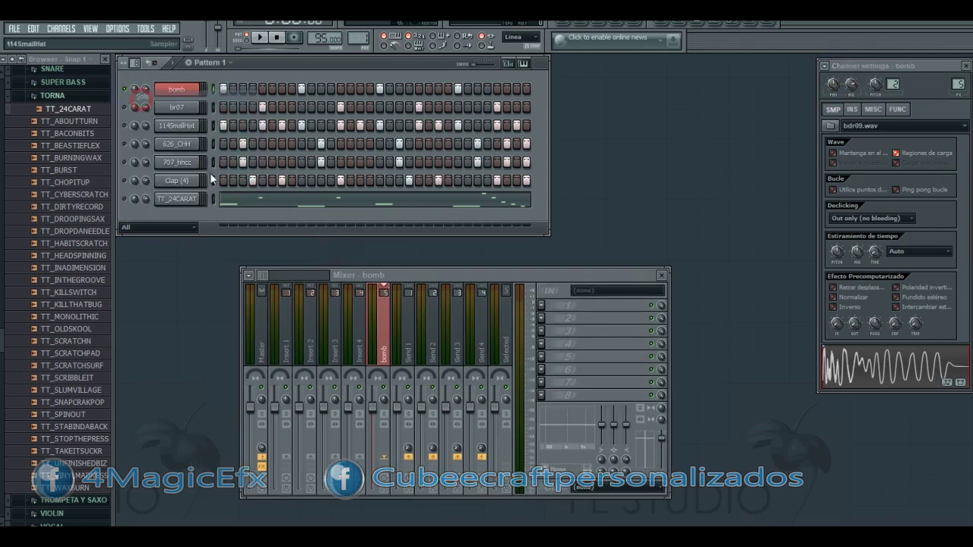
{"action": "key", "text": "space"}
{"action": "left_click", "coordinate": [386, 333]}
{"action": "left_click", "coordinate": [177, 89]}
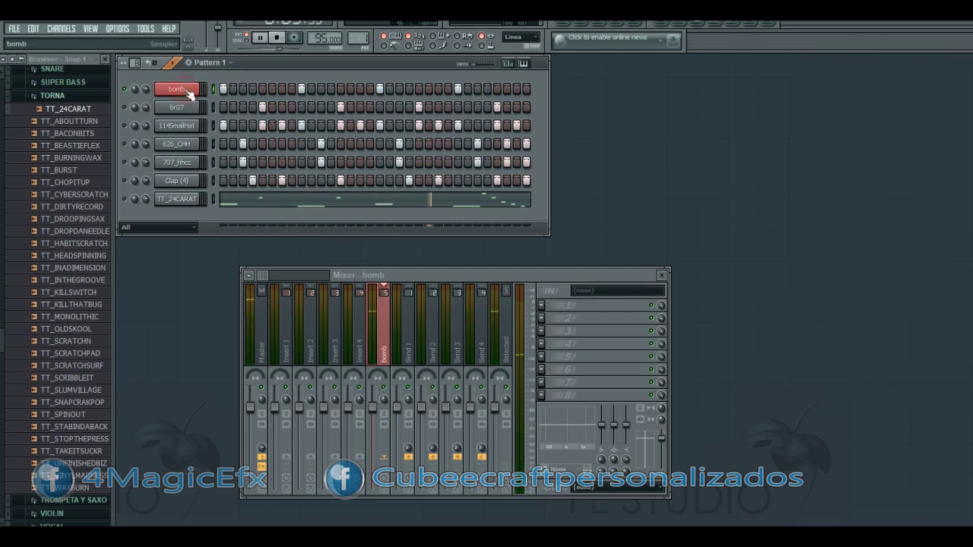
{"action": "left_click", "coordinate": [386, 308]}
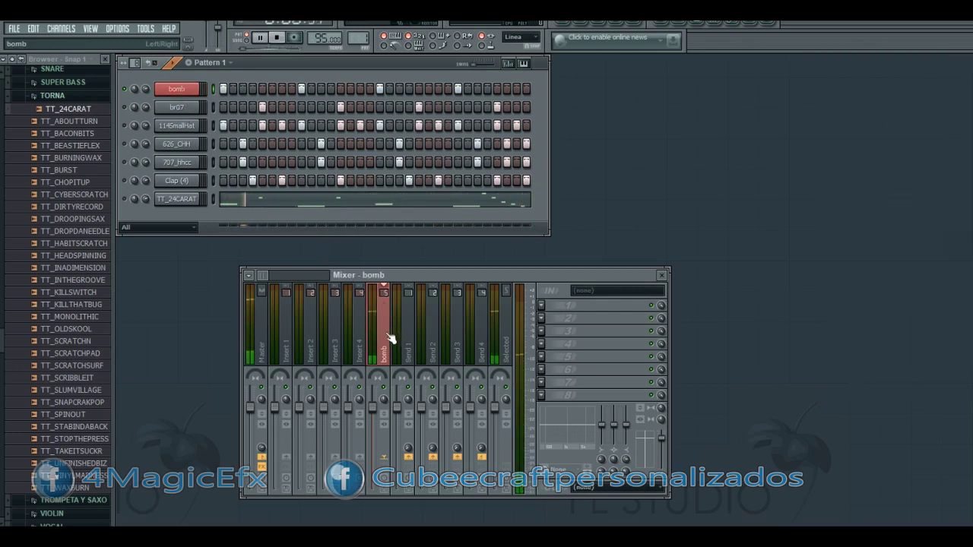
Step: Load Fruity Parametric EQ 2 in the bomb track's first effect slot and move its window beside the channel rack
{"action": "left_click", "coordinate": [540, 305]}
{"action": "mouse_move", "coordinate": [562, 305]}
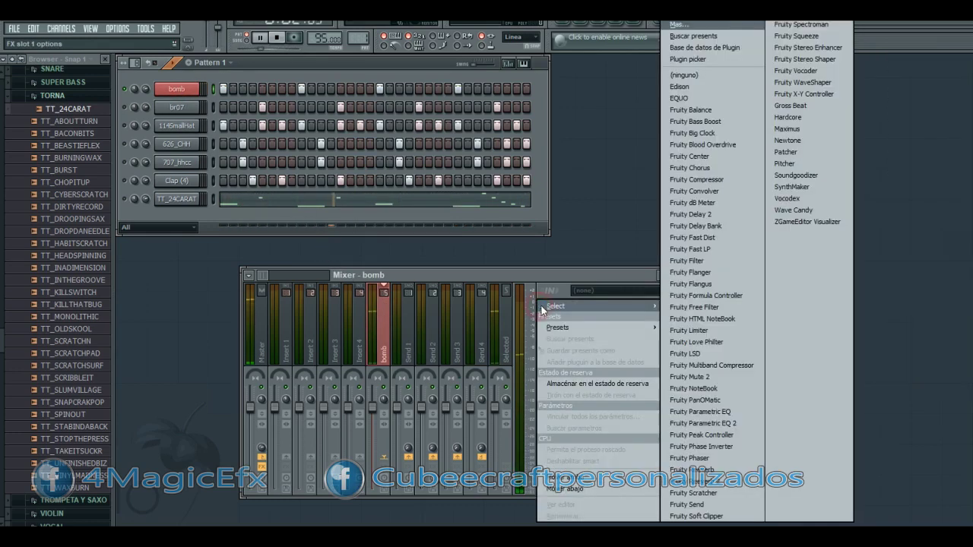
{"action": "left_click", "coordinate": [741, 429]}
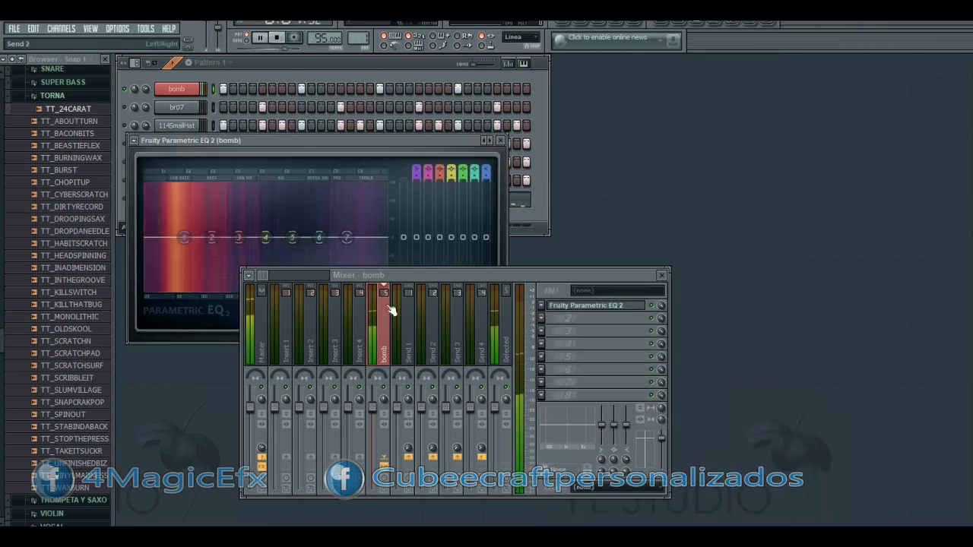
{"action": "left_click_drag", "start_coordinate": [347, 140], "coordinate": [772, 61]}
Step: Boost bands 1, 3, 5, 6 and 7 of the bomb EQ, shifting band 1 to about 33 Hz, and close the EQ
{"action": "left_click_drag", "start_coordinate": [667, 159], "coordinate": [659, 150]}
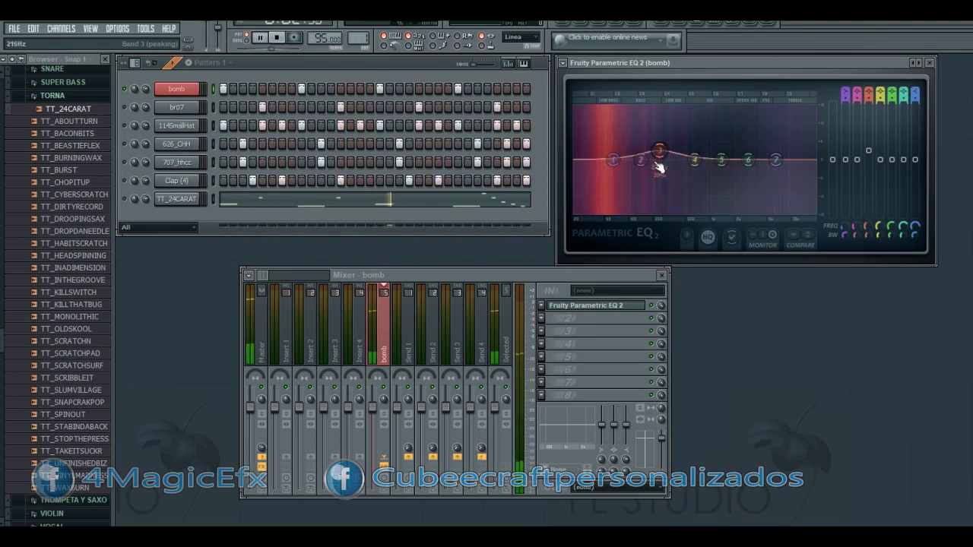
{"action": "left_click_drag", "start_coordinate": [748, 160], "coordinate": [753, 141]}
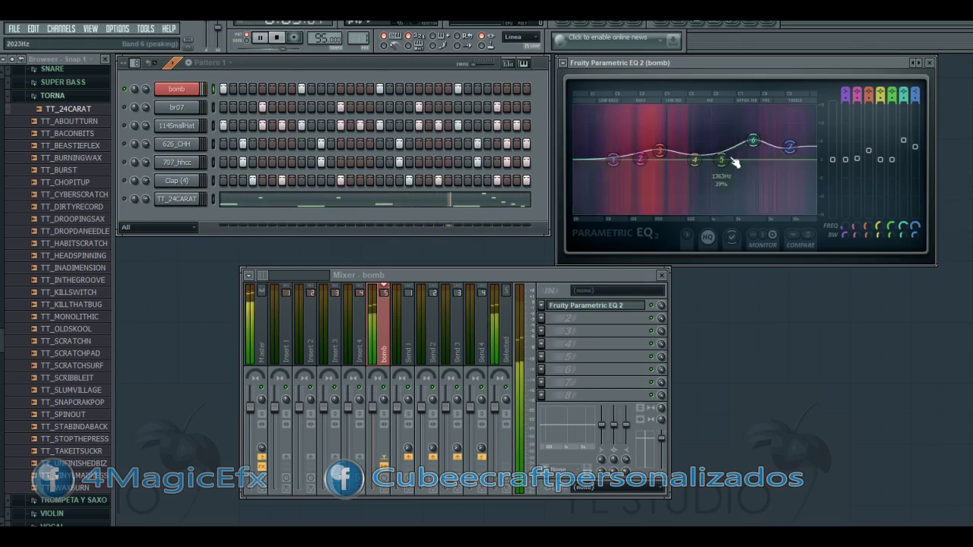
{"action": "left_click_drag", "start_coordinate": [616, 162], "coordinate": [596, 153]}
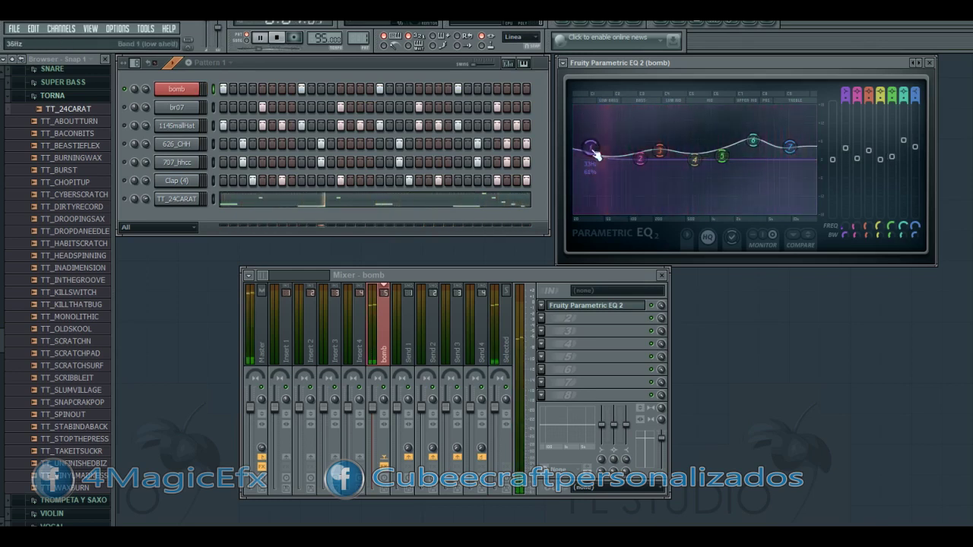
{"action": "left_click", "coordinate": [930, 64]}
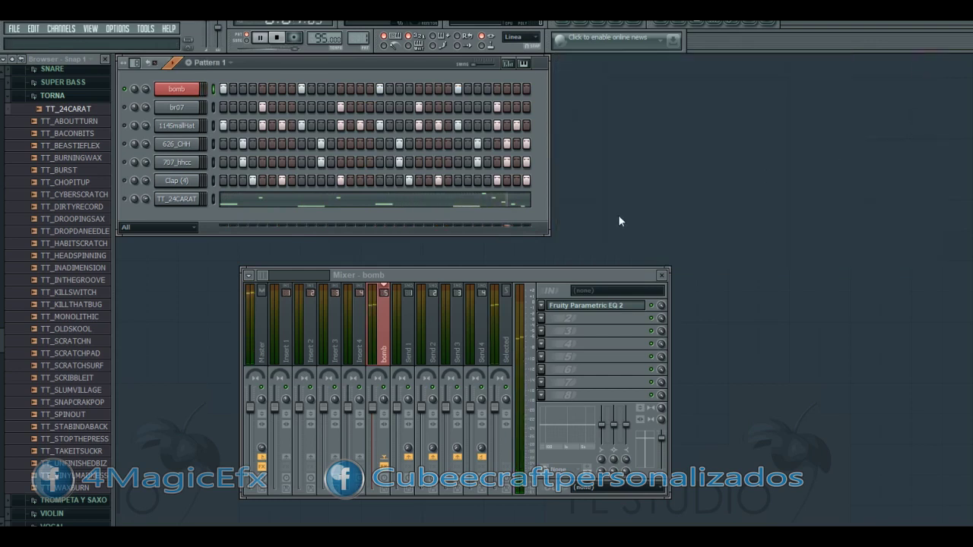
Step: Unmute the br07 channel and assign it to a free mixer track
{"action": "left_click", "coordinate": [123, 107]}
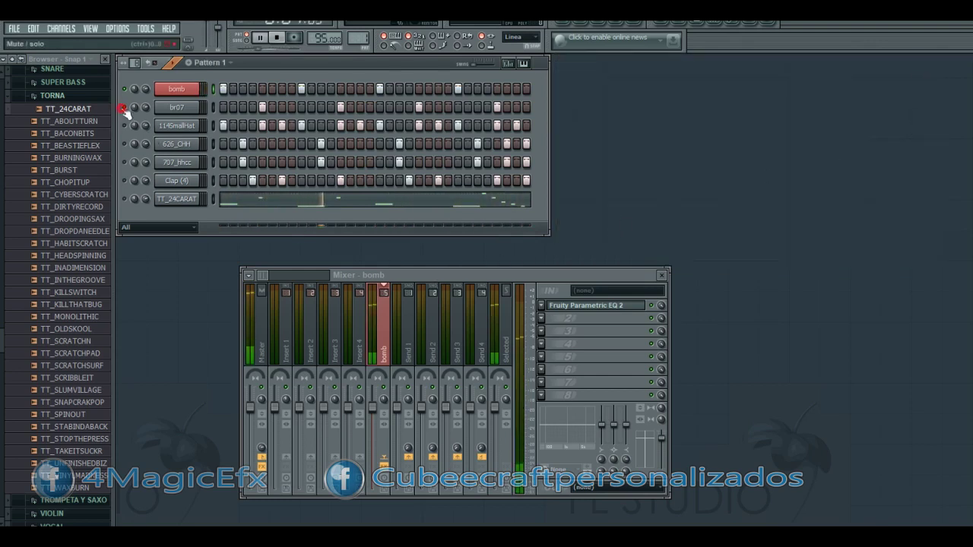
{"action": "left_click", "coordinate": [177, 108]}
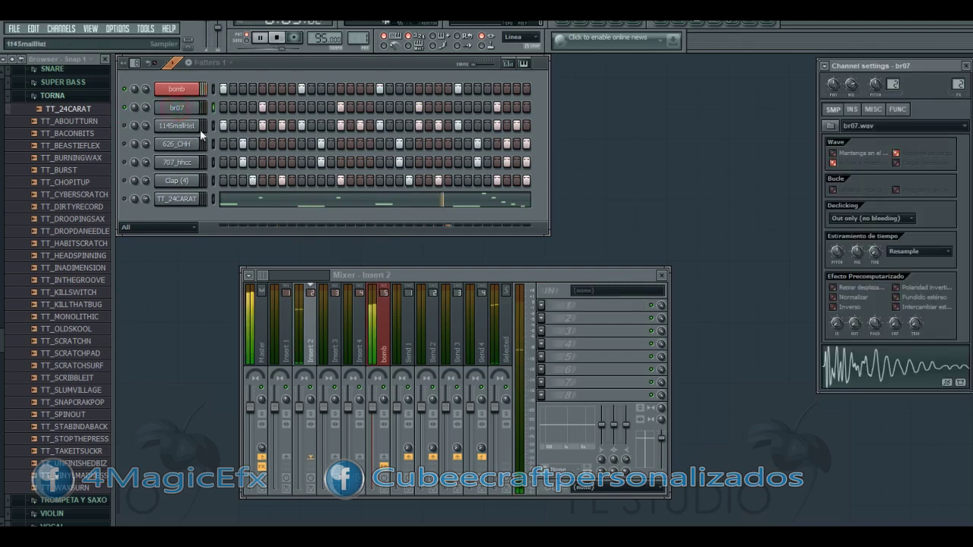
{"action": "left_click", "coordinate": [823, 66]}
{"action": "left_click", "coordinate": [874, 92]}
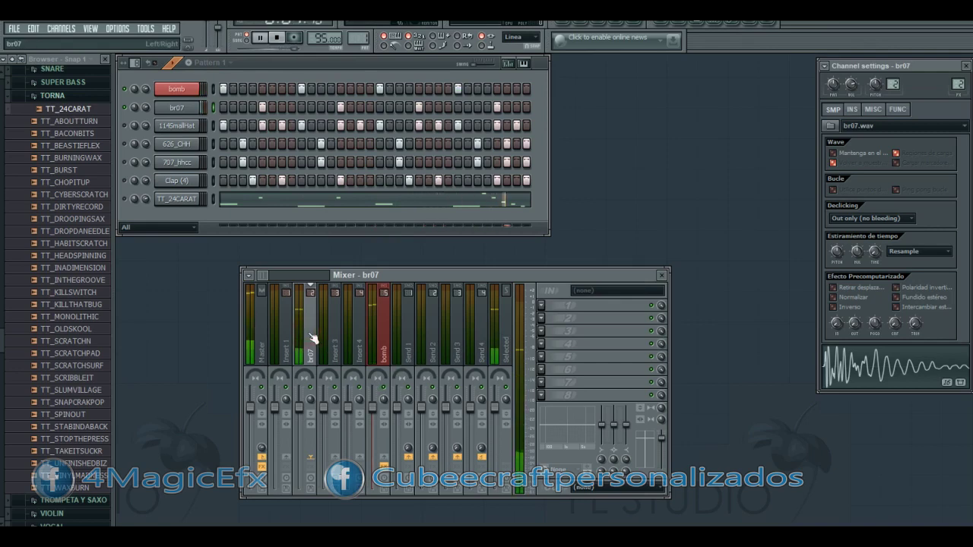
Step: Load Fruity Parametric EQ 2 in the br07 track's first effect slot and move its window above the mixer
{"action": "left_click", "coordinate": [541, 305]}
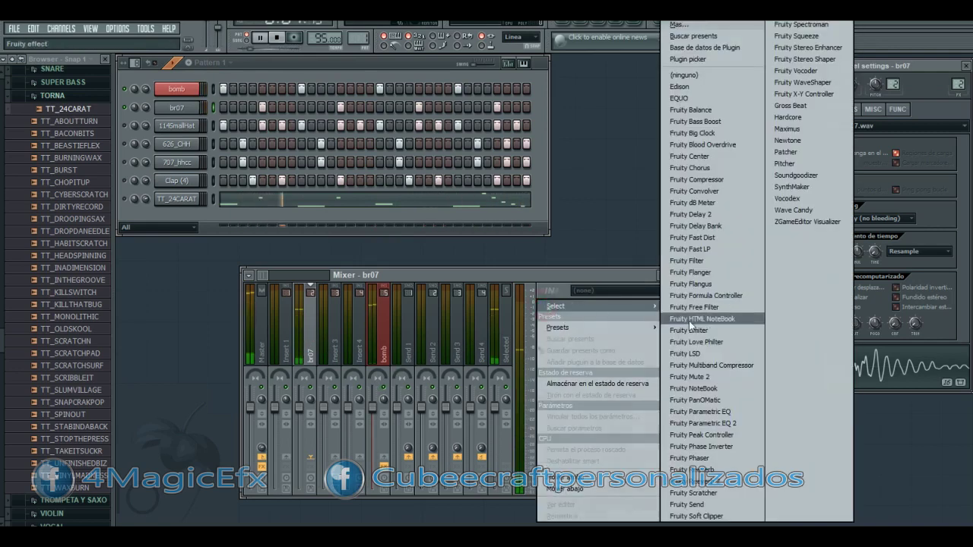
{"action": "left_click", "coordinate": [707, 424]}
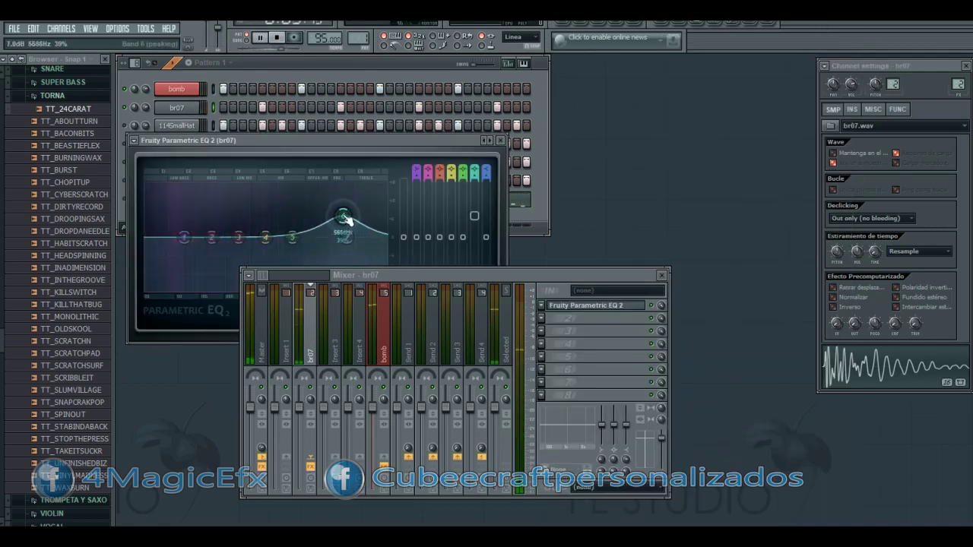
{"action": "left_click_drag", "start_coordinate": [357, 140], "coordinate": [745, 86]}
Step: Cut bands 1 and 2 and boost bands 4 to 7 of the br07 EQ, and close it
{"action": "left_click_drag", "start_coordinate": [734, 183], "coordinate": [742, 170]}
{"action": "left_click_drag", "start_coordinate": [676, 182], "coordinate": [650, 176]}
{"action": "left_click_drag", "start_coordinate": [567, 184], "coordinate": [591, 190]}
{"action": "left_click_drag", "start_coordinate": [726, 161], "coordinate": [751, 163]}
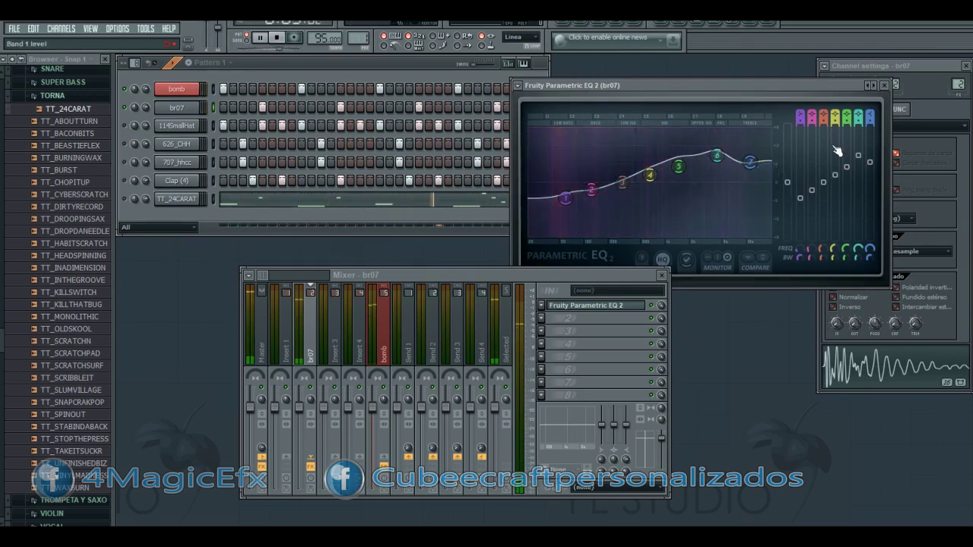
{"action": "left_click", "coordinate": [884, 85]}
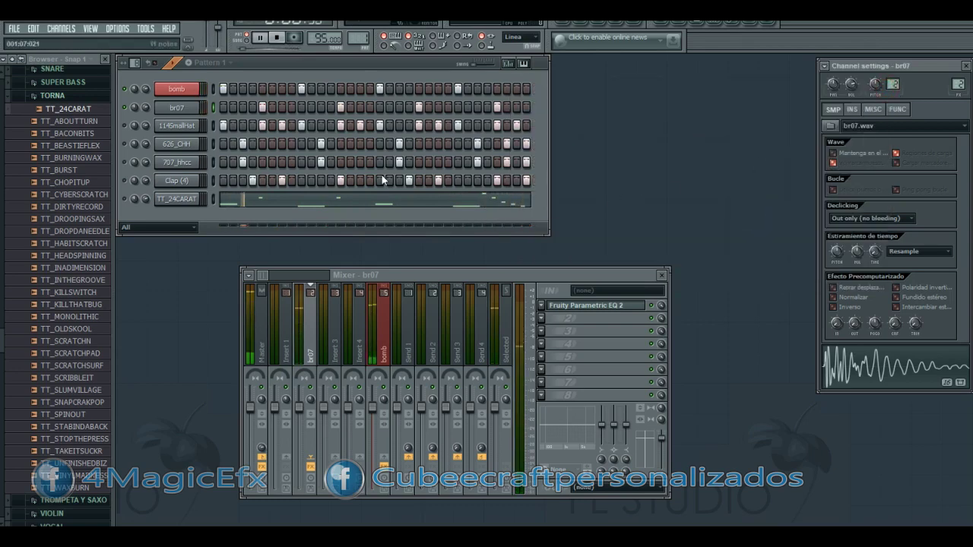
Step: Unmute the 114SmallHat channel and assign it to a free mixer track
{"action": "left_click", "coordinate": [129, 126]}
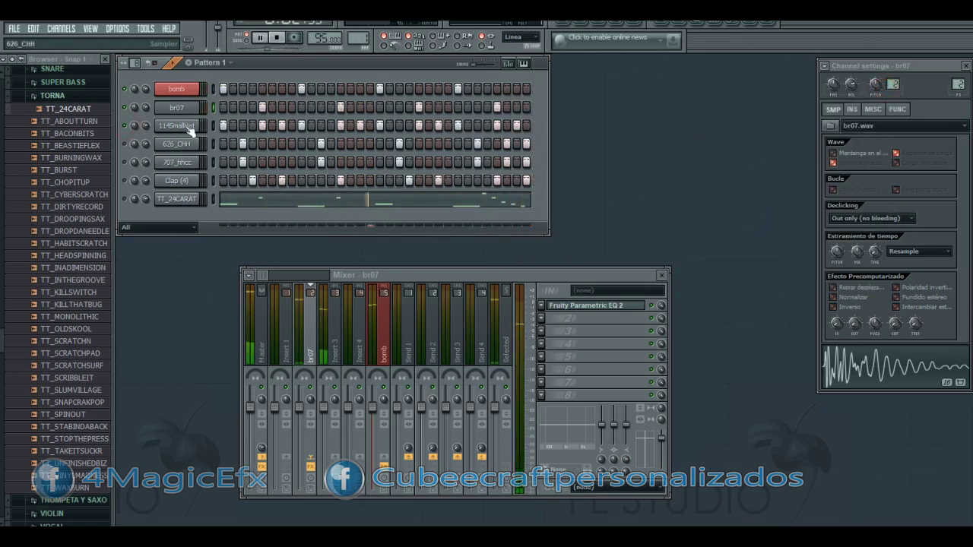
{"action": "left_click", "coordinate": [183, 129]}
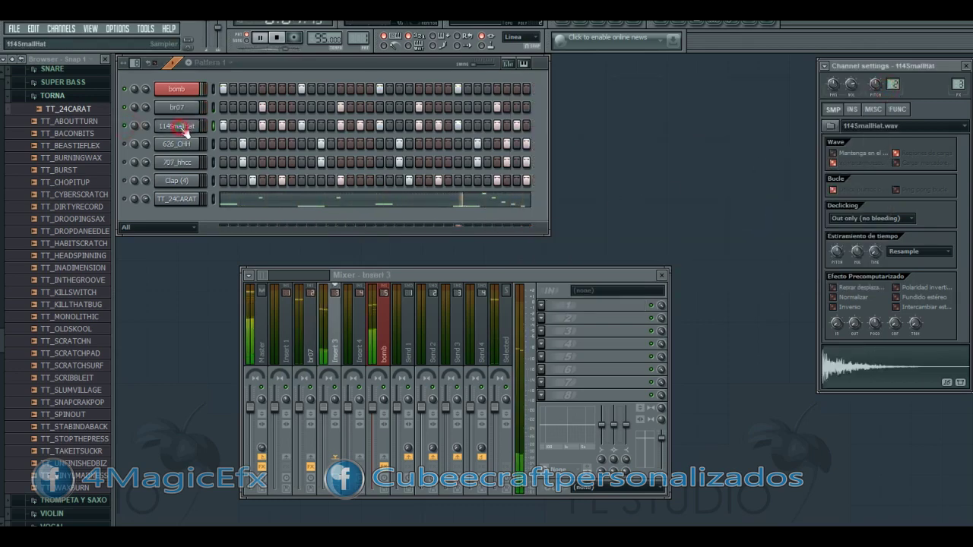
{"action": "left_click", "coordinate": [825, 65]}
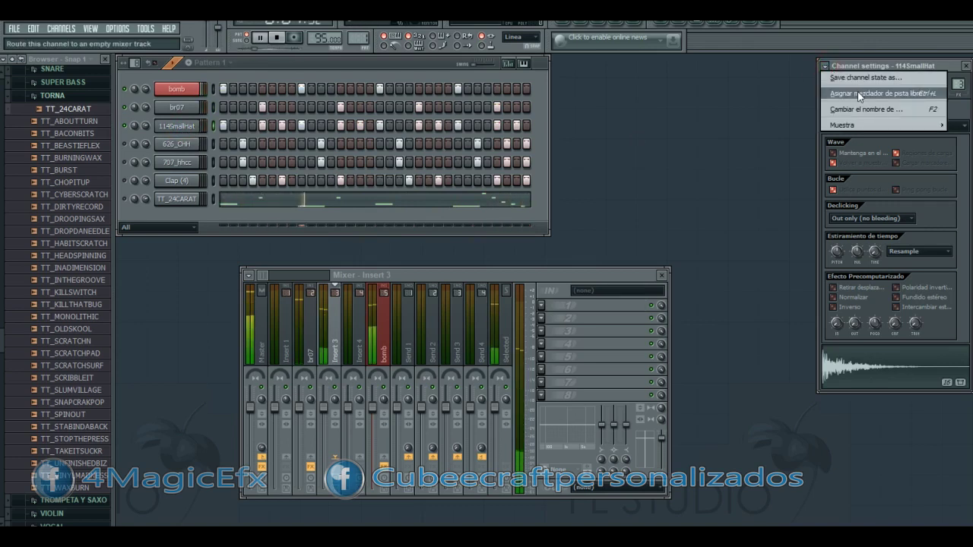
{"action": "left_click", "coordinate": [858, 93]}
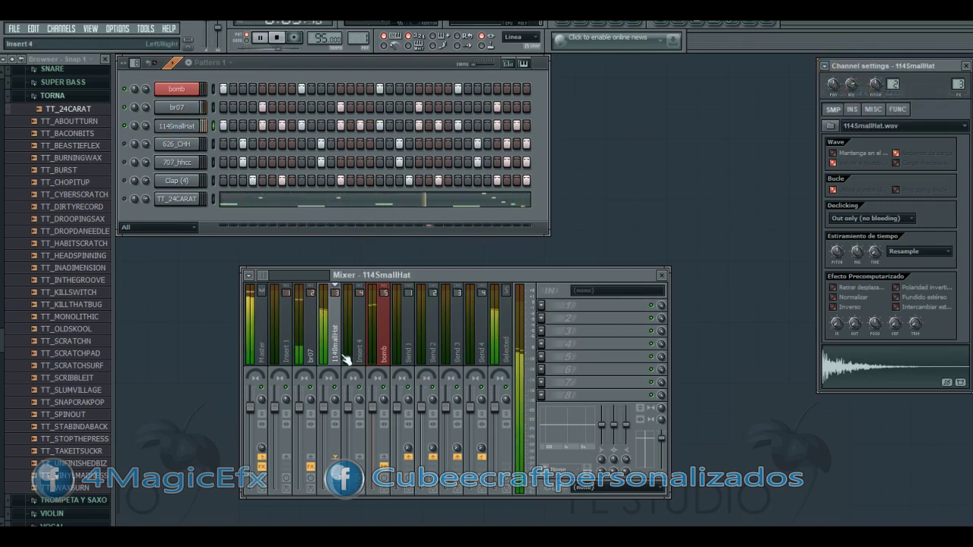
Step: Load Fruity Parametric EQ 2 on the 114SmallHat track, boost bands 4, 6 and 7, and close the EQ
{"action": "left_click", "coordinate": [541, 307]}
{"action": "mouse_move", "coordinate": [593, 331]}
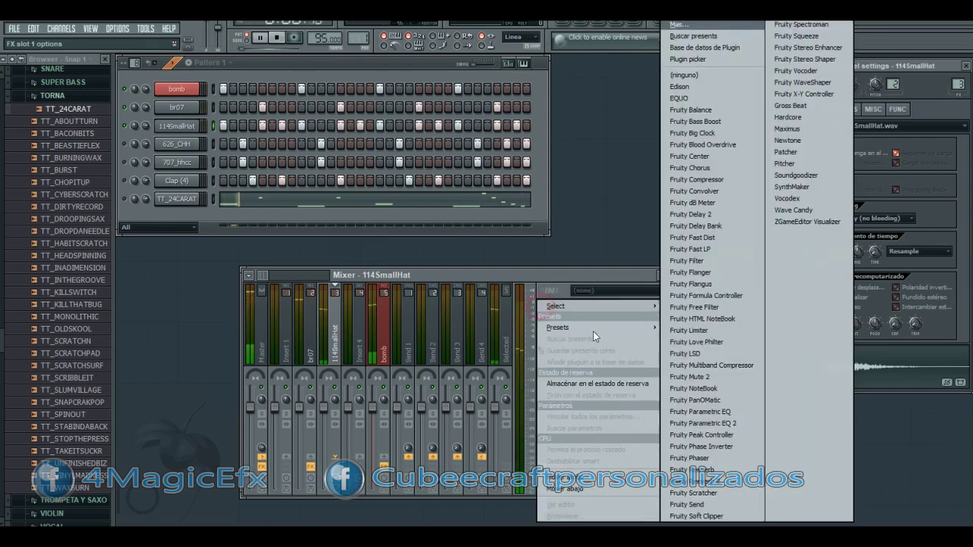
{"action": "left_click", "coordinate": [726, 422]}
{"action": "left_click_drag", "start_coordinate": [380, 141], "coordinate": [801, 87]}
{"action": "left_click_drag", "start_coordinate": [740, 182], "coordinate": [684, 172]}
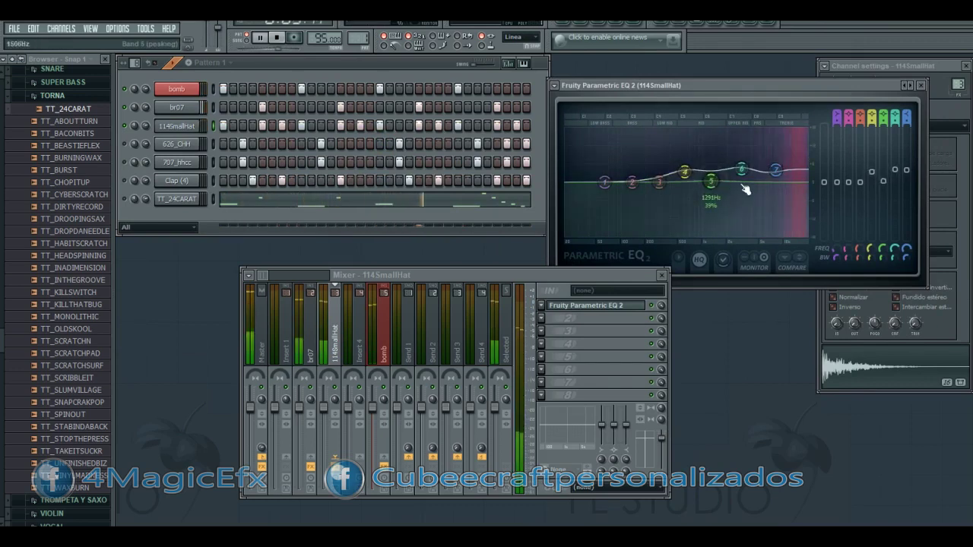
{"action": "left_click", "coordinate": [920, 85]}
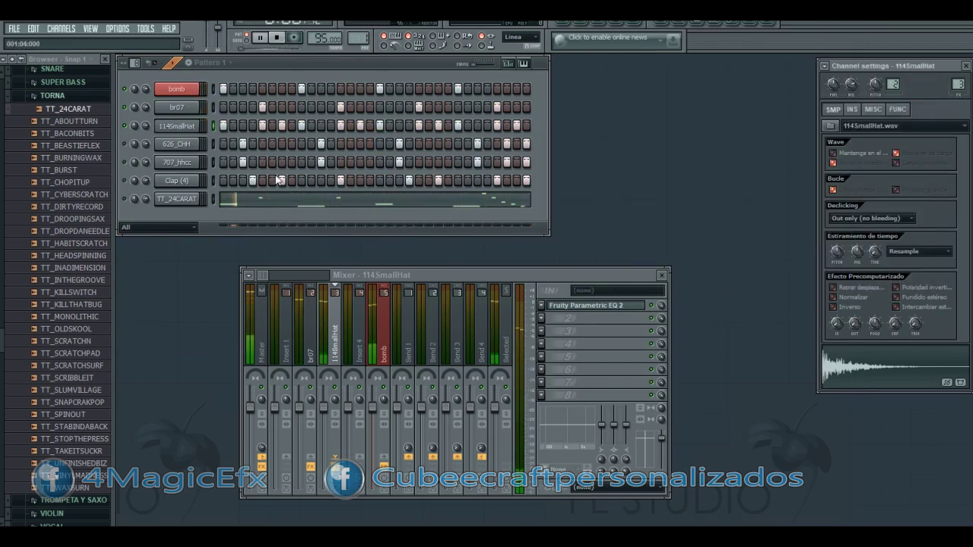
Step: Unmute the 626_CHH channel and assign it to a free mixer track
{"action": "left_click", "coordinate": [127, 153]}
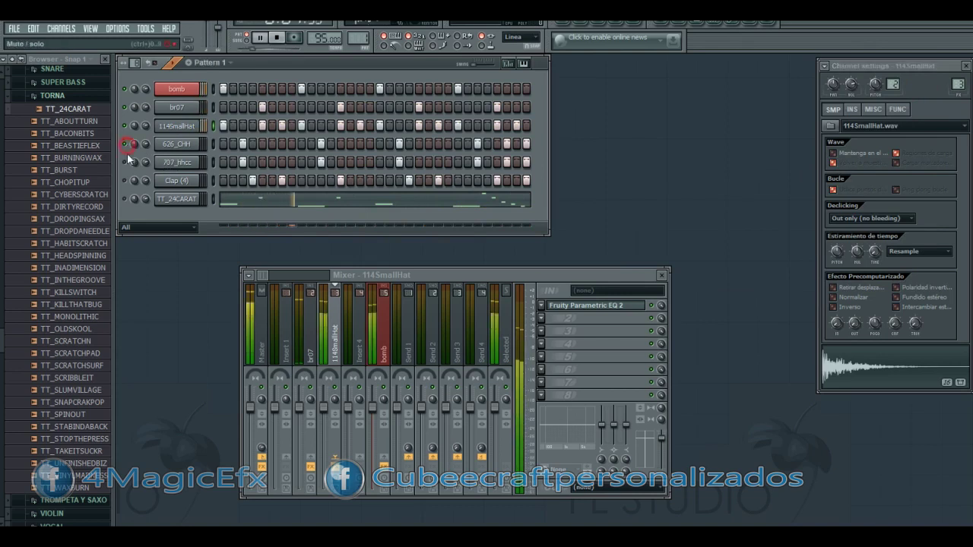
{"action": "left_click", "coordinate": [177, 143]}
{"action": "left_click", "coordinate": [826, 66]}
{"action": "left_click", "coordinate": [874, 91]}
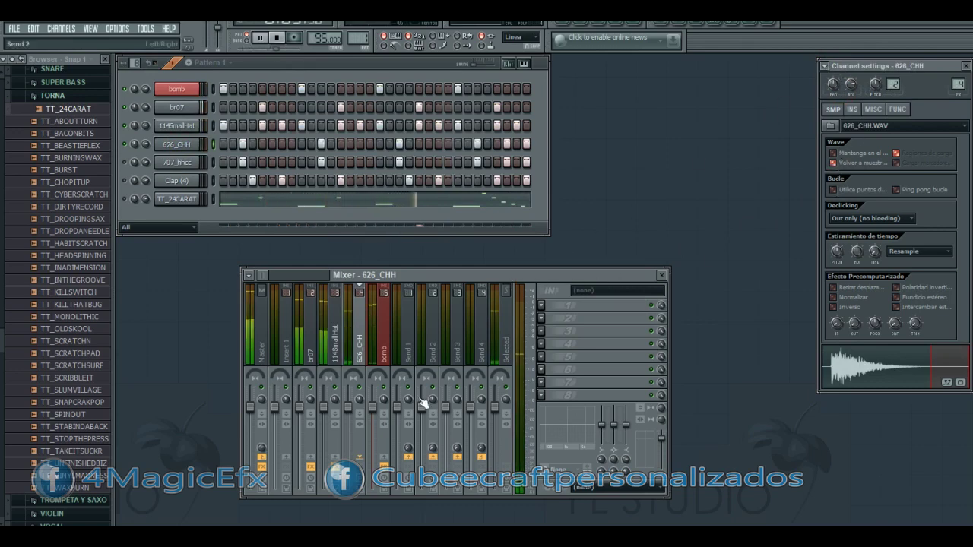
Step: Load Fruity Parametric EQ 2 in the 626_CHH track's first effect slot
{"action": "left_click", "coordinate": [541, 306]}
{"action": "mouse_move", "coordinate": [553, 314]}
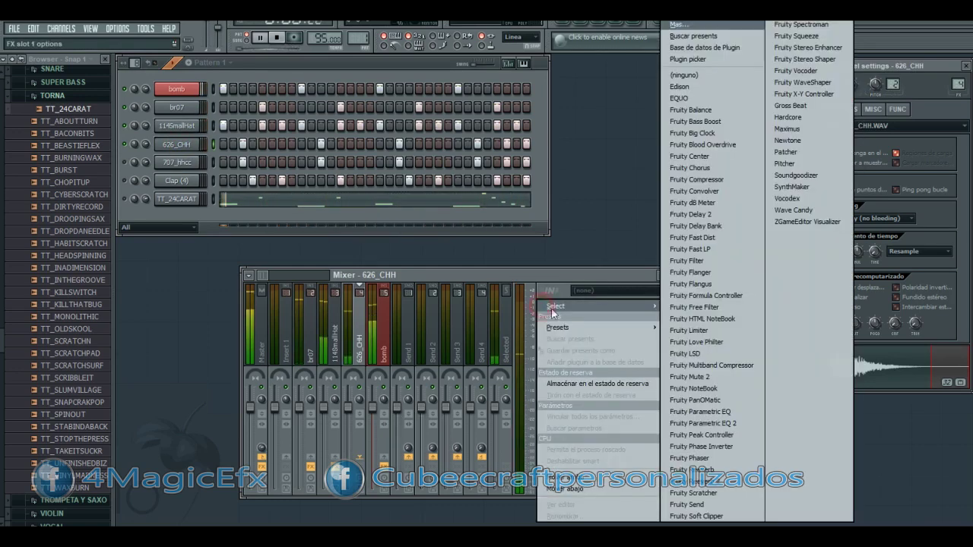
{"action": "left_click", "coordinate": [703, 423]}
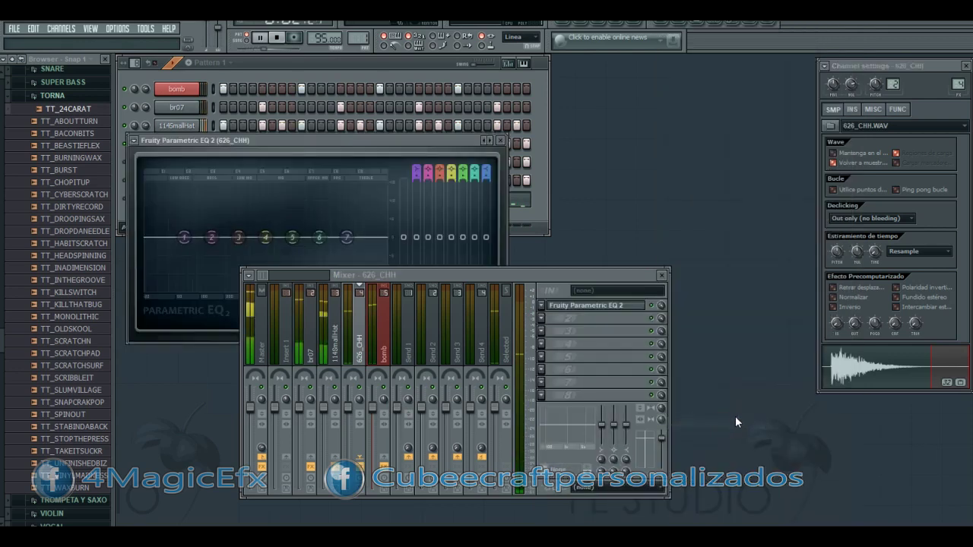
Step: Boost bands 3, 5 and 6 in the 626_CHH track's Fruity Parametric EQ 2 and close the EQ
{"action": "left_click_drag", "start_coordinate": [332, 137], "coordinate": [751, 91]}
{"action": "left_click_drag", "start_coordinate": [713, 191], "coordinate": [738, 190]}
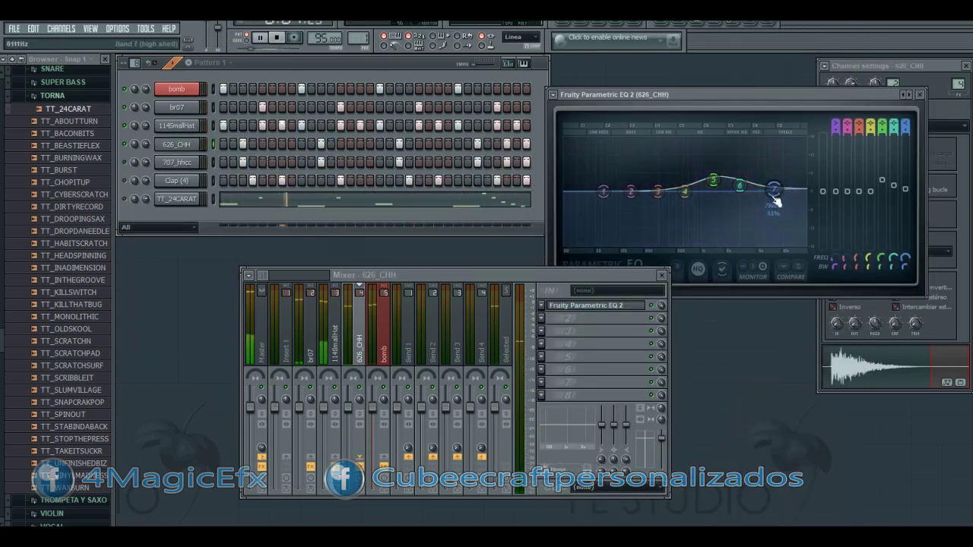
{"action": "left_click_drag", "start_coordinate": [658, 192], "coordinate": [645, 185]}
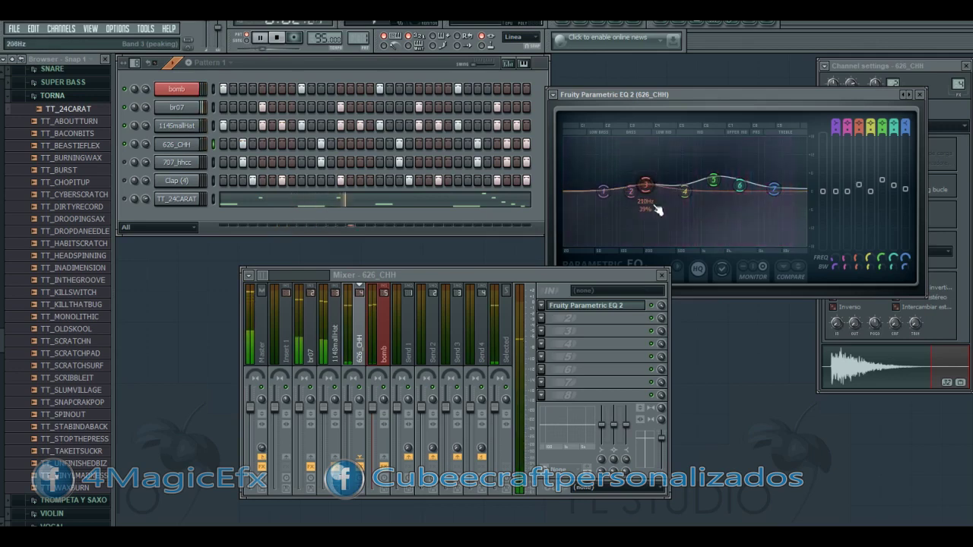
{"action": "left_click", "coordinate": [919, 95]}
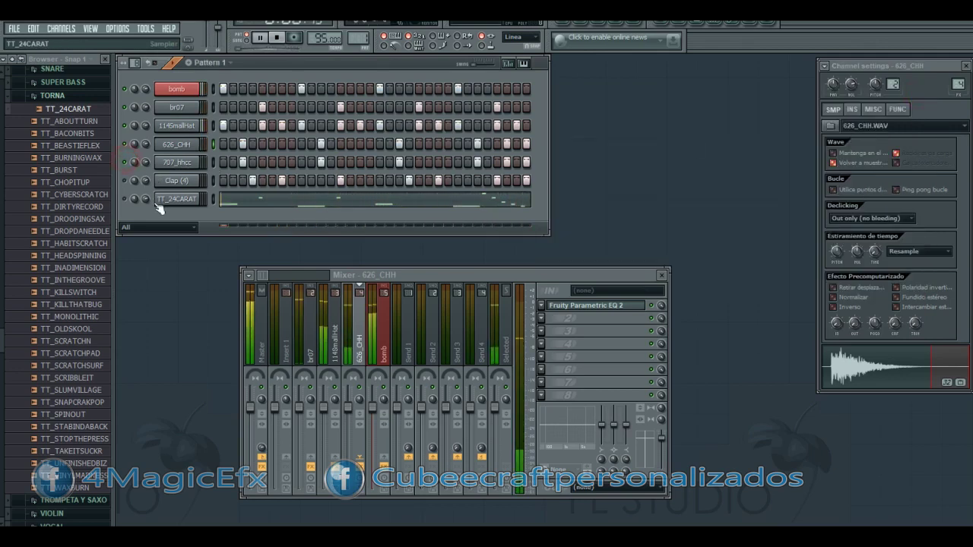
Step: Unmute the 707_hhcc channel, assign it to a free mixer track and load Fruity Parametric EQ 2 in its first effect slot
{"action": "left_click", "coordinate": [177, 162]}
{"action": "left_click", "coordinate": [828, 65]}
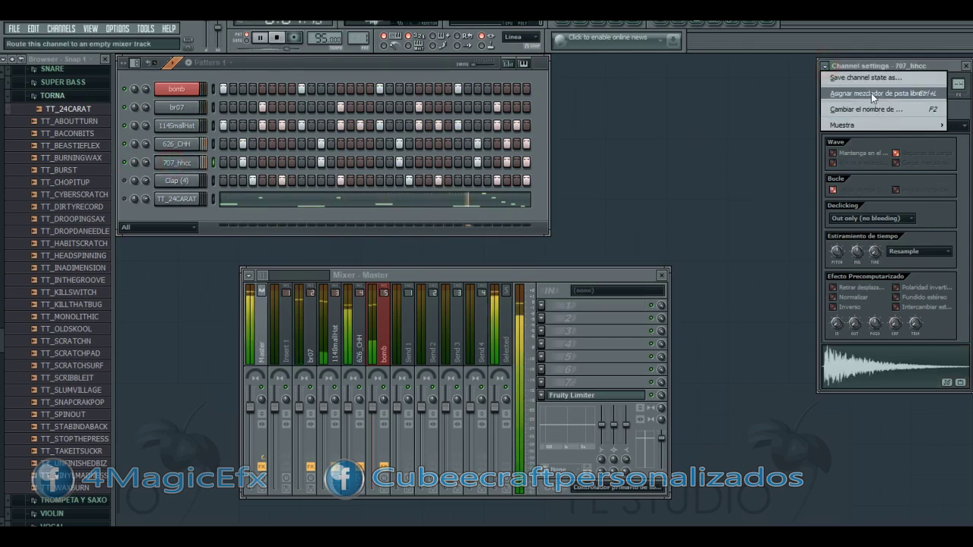
{"action": "left_click", "coordinate": [871, 93]}
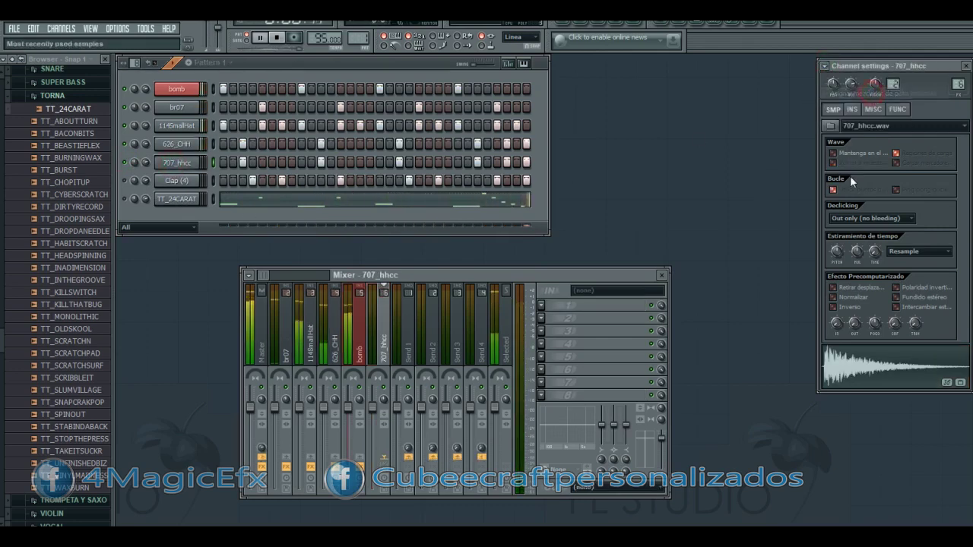
{"action": "left_click", "coordinate": [552, 302]}
{"action": "mouse_move", "coordinate": [637, 311]}
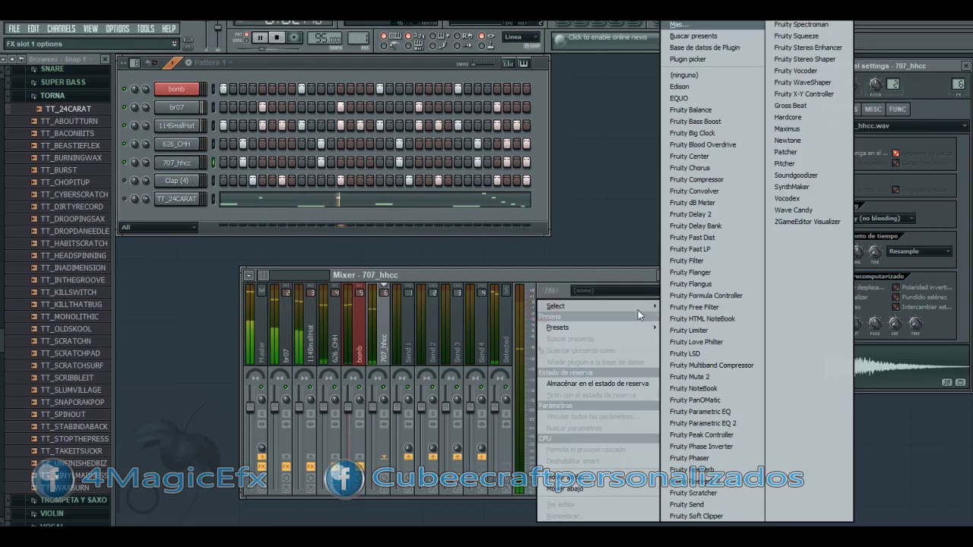
{"action": "left_click", "coordinate": [728, 423]}
Step: Shape the 707_hhcc EQ by cutting band 1, slightly lowering band 5 and boosting bands 3, 4, 6 and 7, and close it
{"action": "left_click_drag", "start_coordinate": [371, 140], "coordinate": [830, 82]}
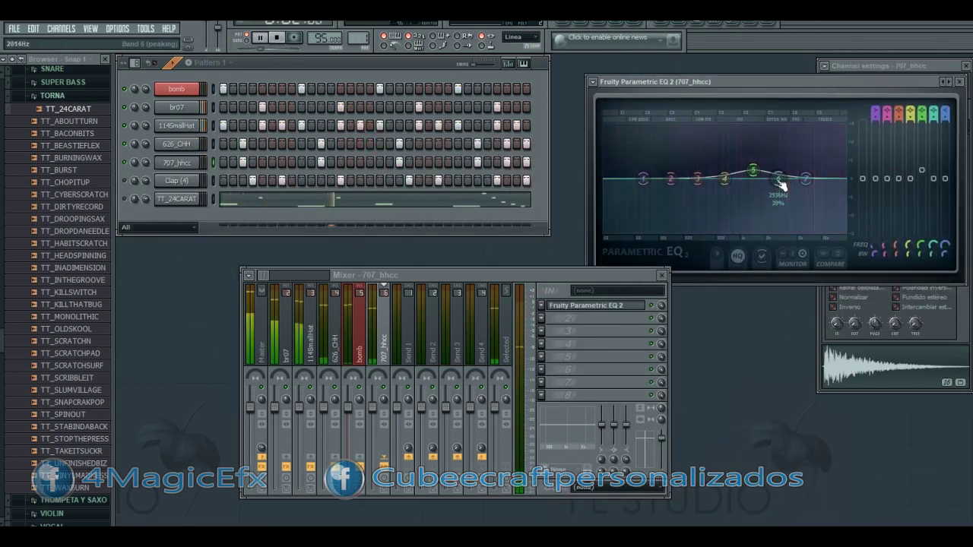
{"action": "left_click_drag", "start_coordinate": [804, 180], "coordinate": [816, 164]}
{"action": "left_click_drag", "start_coordinate": [753, 173], "coordinate": [722, 175]}
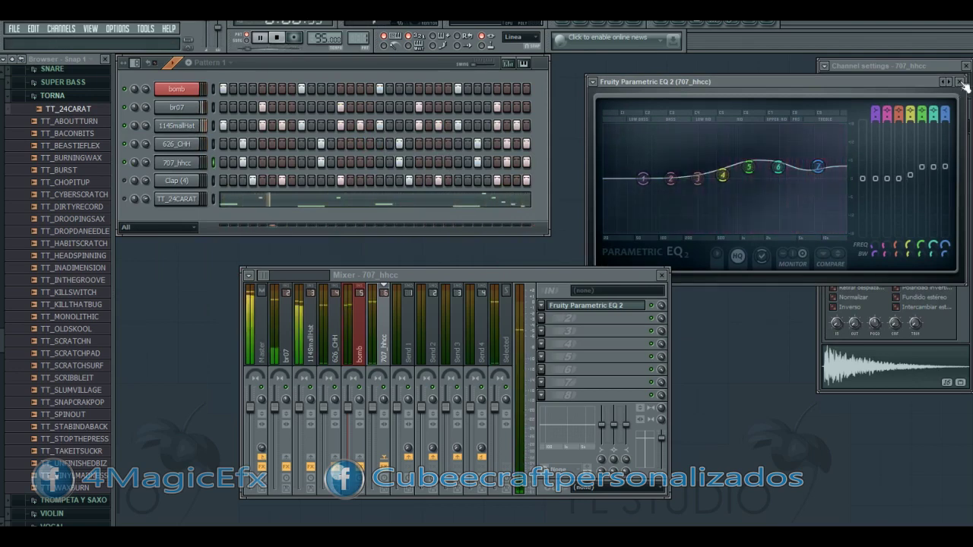
{"action": "left_click_drag", "start_coordinate": [748, 167], "coordinate": [645, 204]}
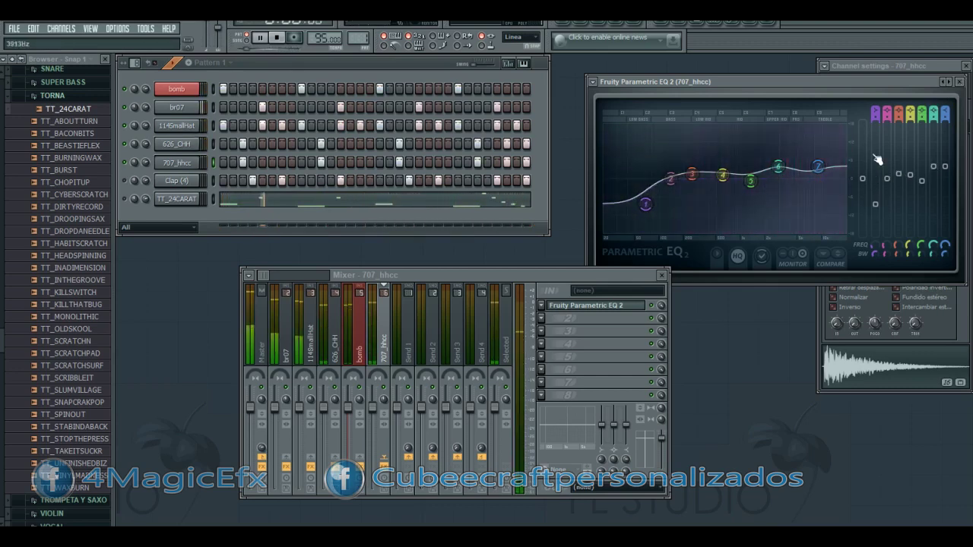
{"action": "left_click", "coordinate": [959, 81]}
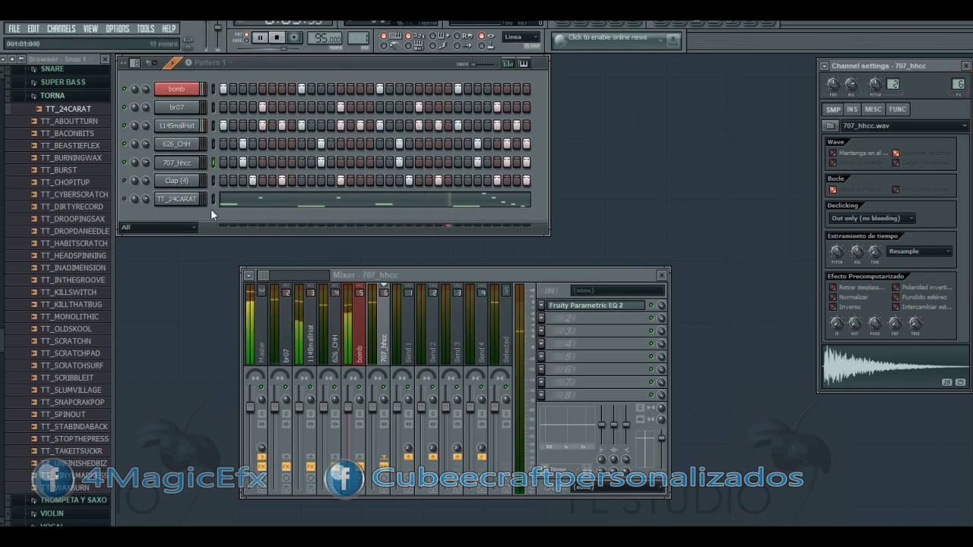
Step: Unmute the Clap (4) channel, assign it to a free mixer track and load Fruity Parametric EQ 2 in its first effect slot
{"action": "left_click", "coordinate": [178, 232]}
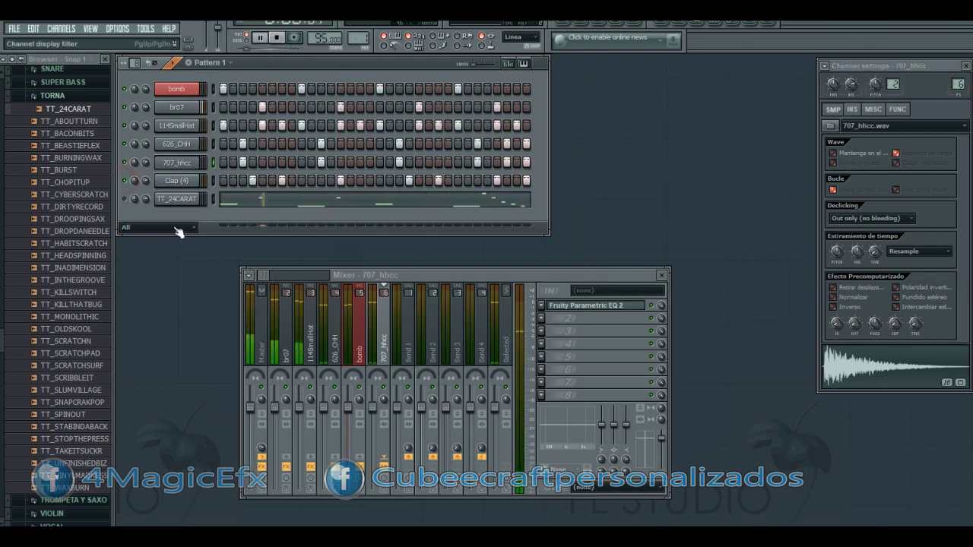
{"action": "left_click", "coordinate": [173, 182]}
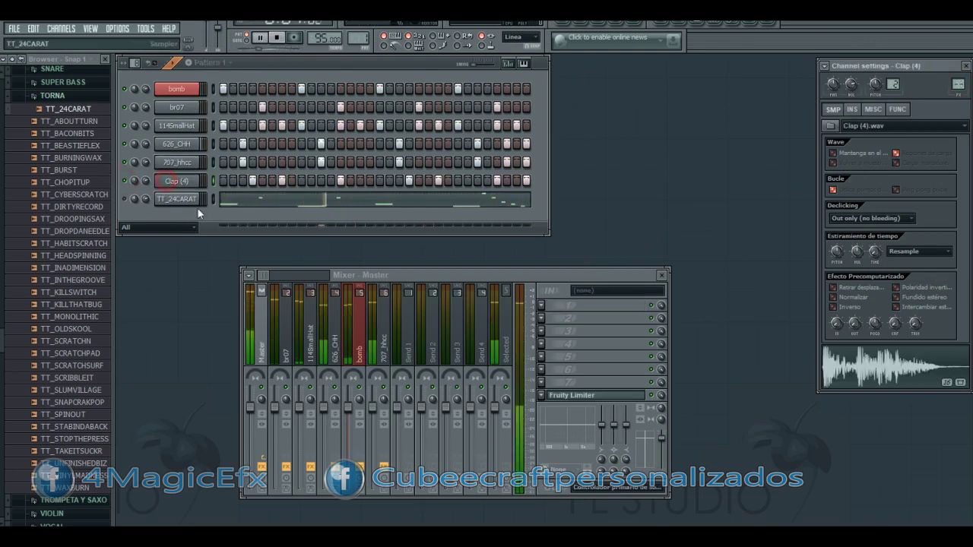
{"action": "left_click", "coordinate": [825, 66]}
{"action": "left_click", "coordinate": [848, 94]}
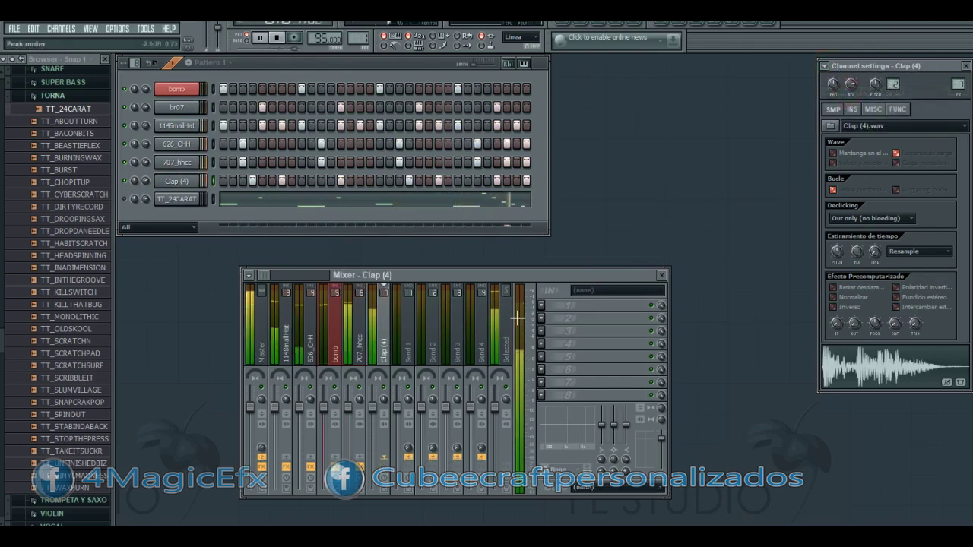
{"action": "left_click", "coordinate": [542, 307]}
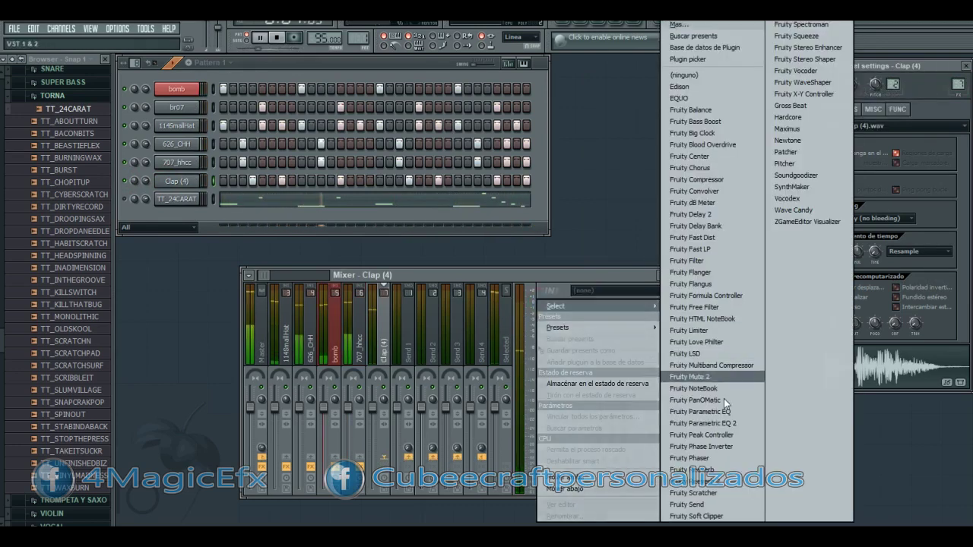
{"action": "left_click", "coordinate": [718, 424]}
Step: Shape the Clap (4) EQ by cutting bands 1 and 2 and boosting bands 3, 6 and 7
{"action": "left_click_drag", "start_coordinate": [369, 141], "coordinate": [825, 86]}
{"action": "left_click_drag", "start_coordinate": [776, 187], "coordinate": [689, 172]}
{"action": "left_click_drag", "start_coordinate": [780, 174], "coordinate": [805, 179]}
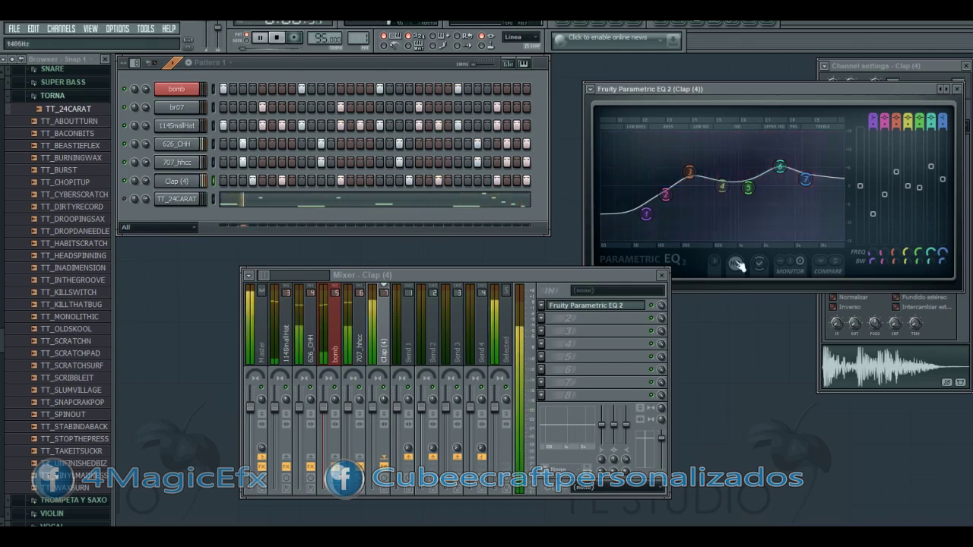
{"action": "left_click", "coordinate": [541, 317]}
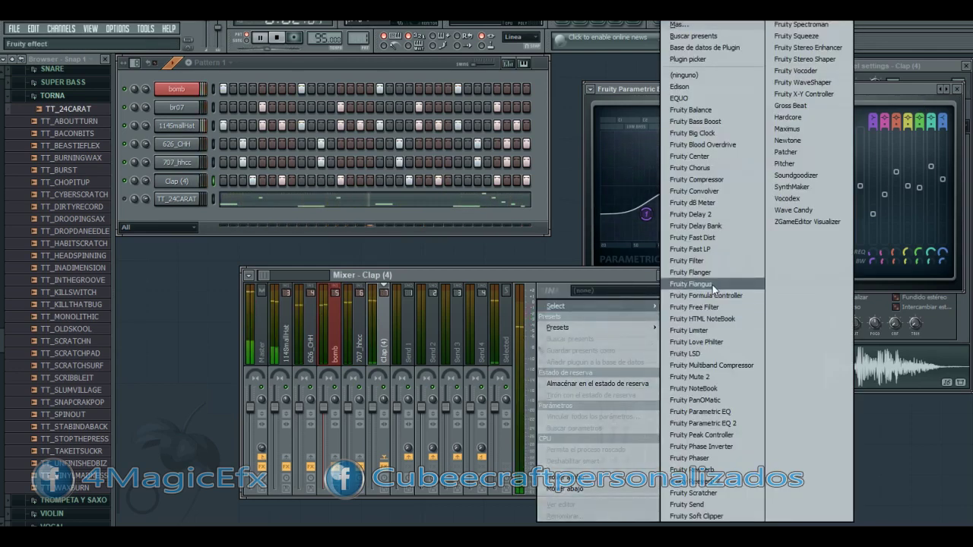
{"action": "left_click", "coordinate": [718, 423]}
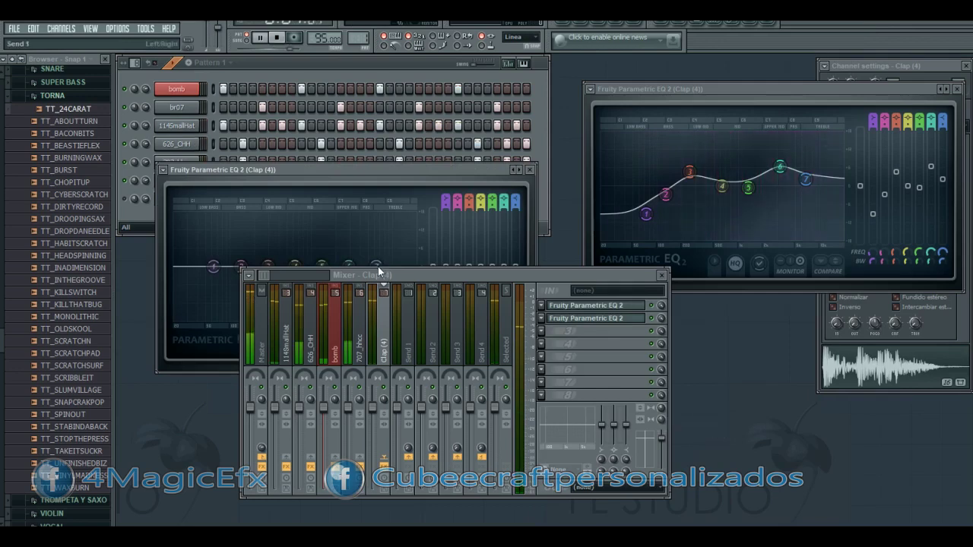
{"action": "left_click_drag", "start_coordinate": [368, 168], "coordinate": [393, 175]}
{"action": "left_click", "coordinate": [554, 177]}
Step: Replace the effect in the Clap (4) track's second slot with Fruity Reeverb 2
{"action": "left_click", "coordinate": [541, 317]}
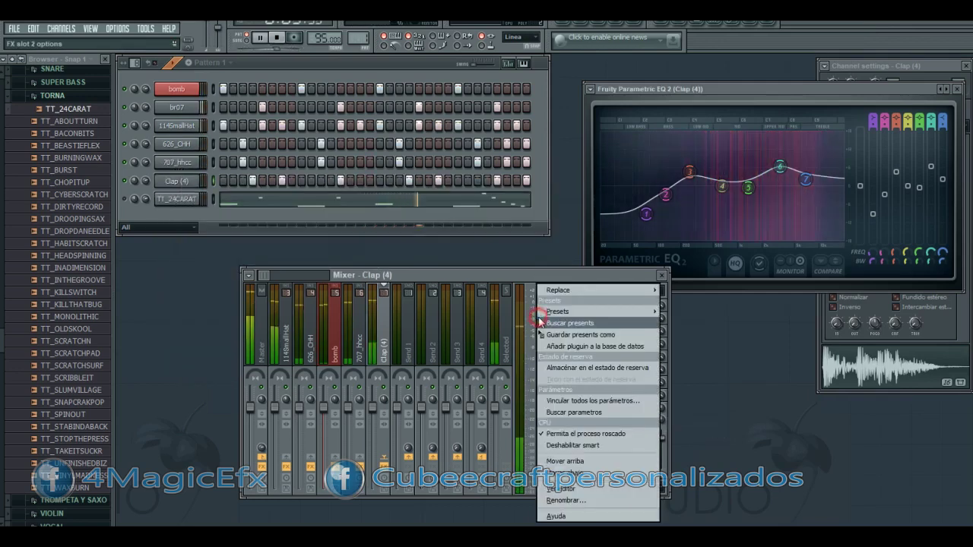
{"action": "mouse_move", "coordinate": [579, 283]}
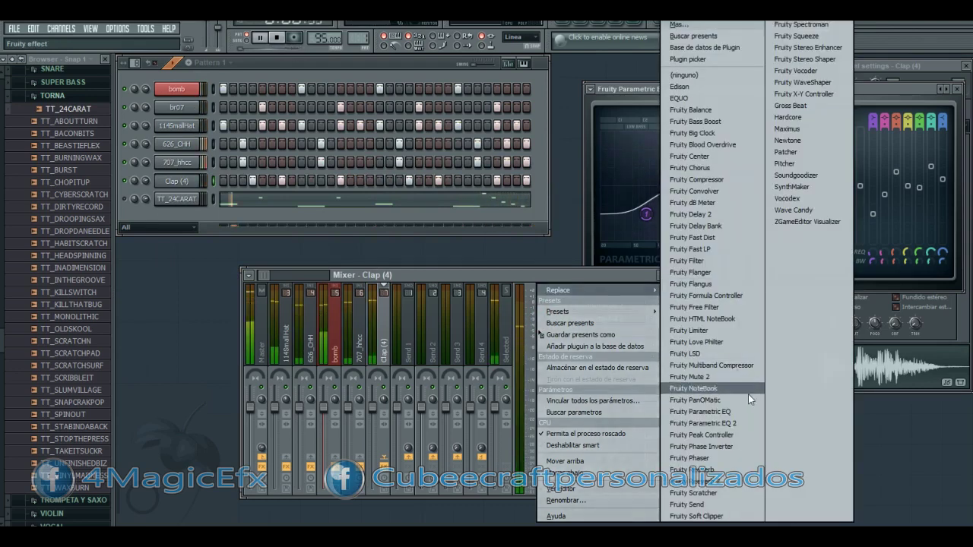
{"action": "left_click", "coordinate": [692, 482]}
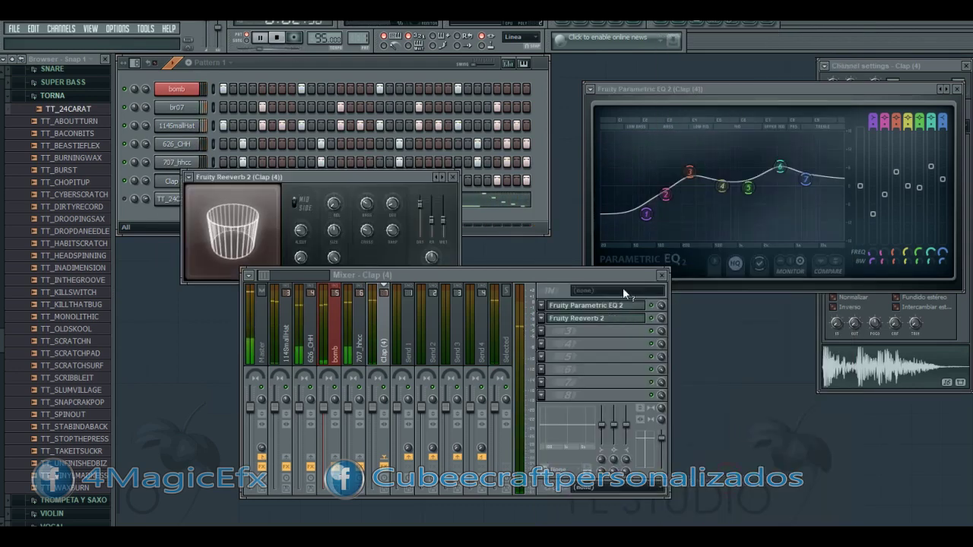
{"action": "left_click_drag", "start_coordinate": [392, 179], "coordinate": [856, 141]}
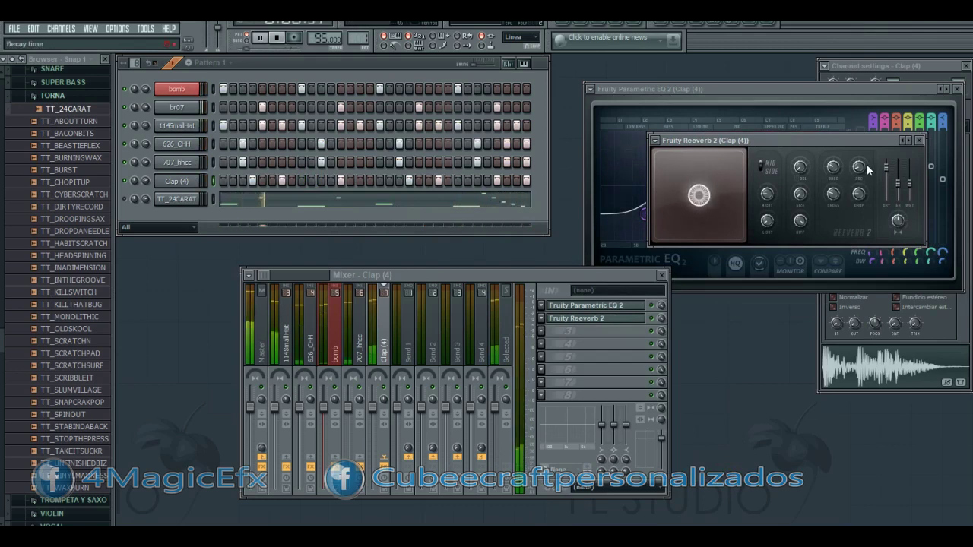
Step: Adjust the Clap (4) reverb's room settings, and close the reverb and EQ windows
{"action": "left_click", "coordinate": [799, 166]}
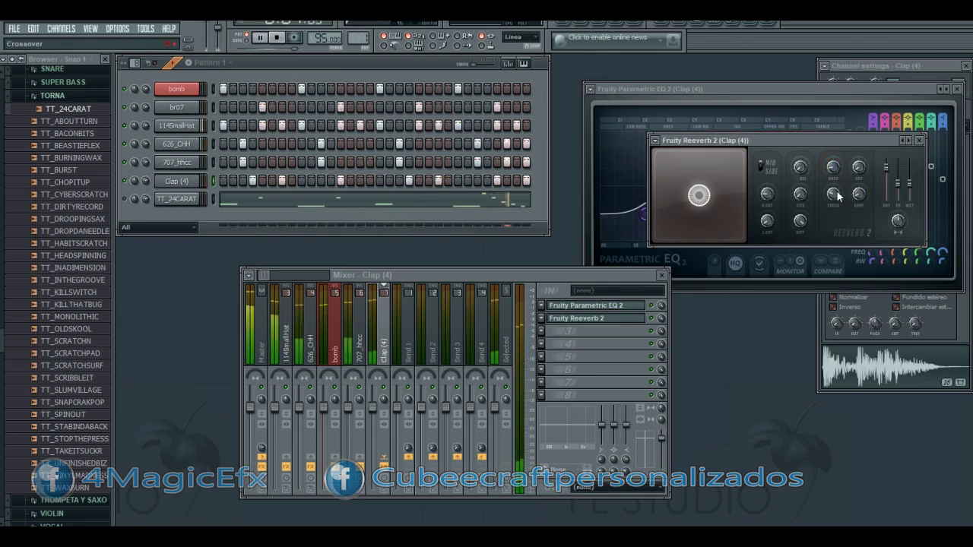
{"action": "left_click_drag", "start_coordinate": [738, 211], "coordinate": [750, 244]}
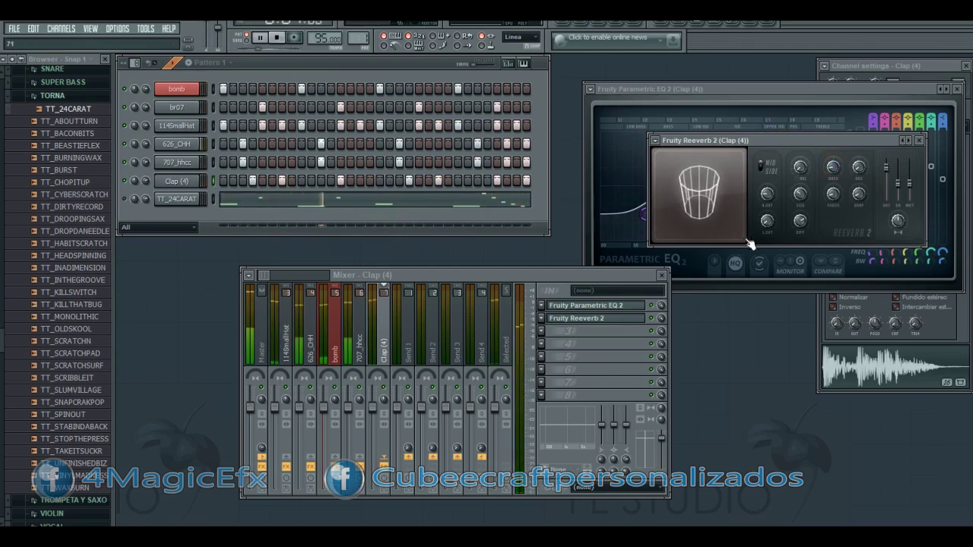
{"action": "left_click", "coordinate": [919, 140]}
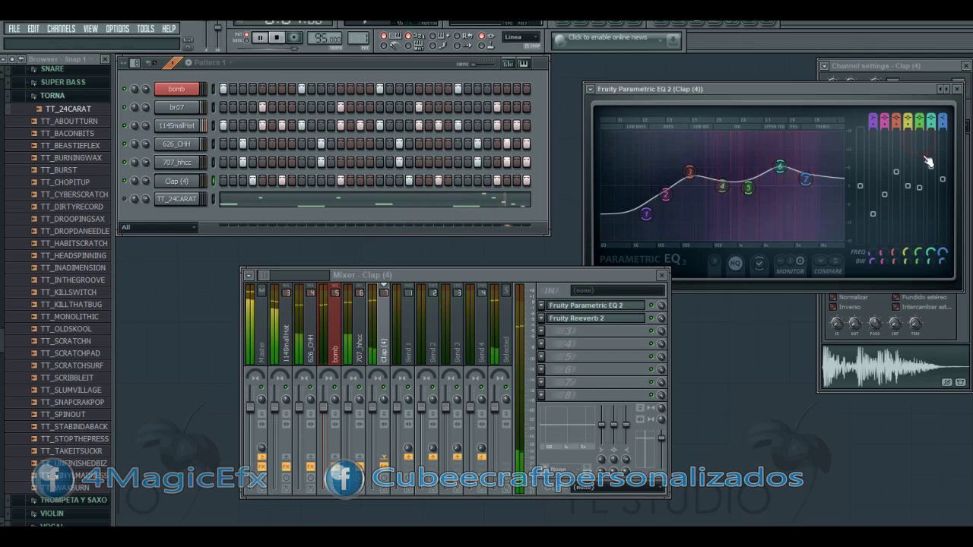
{"action": "left_click", "coordinate": [957, 89]}
{"action": "left_click_drag", "start_coordinate": [596, 272], "coordinate": [507, 259]}
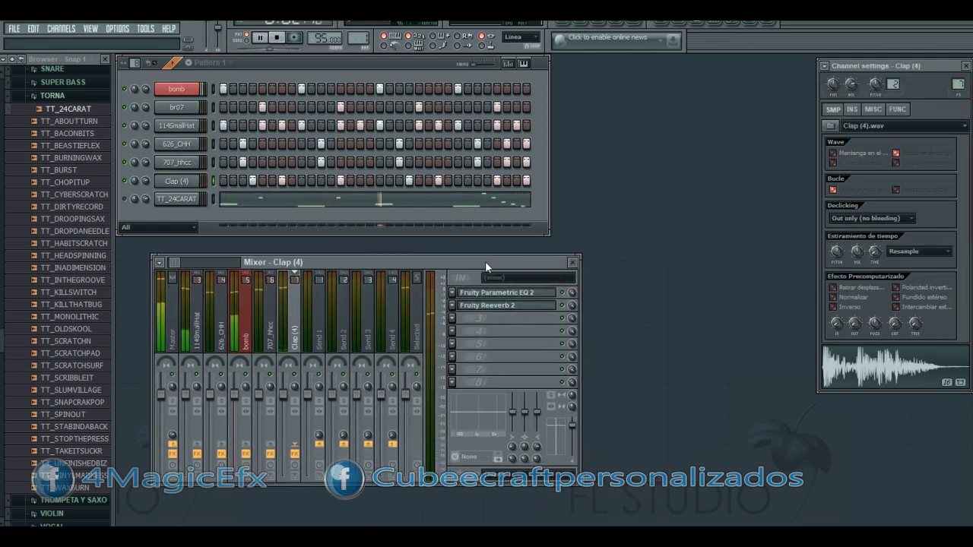
Step: Rebalance the Clap (4) track's Fruity Reeverb 2 with more wet level, lower early reflections and an adjusted room size, and close it
{"action": "left_click", "coordinate": [508, 307]}
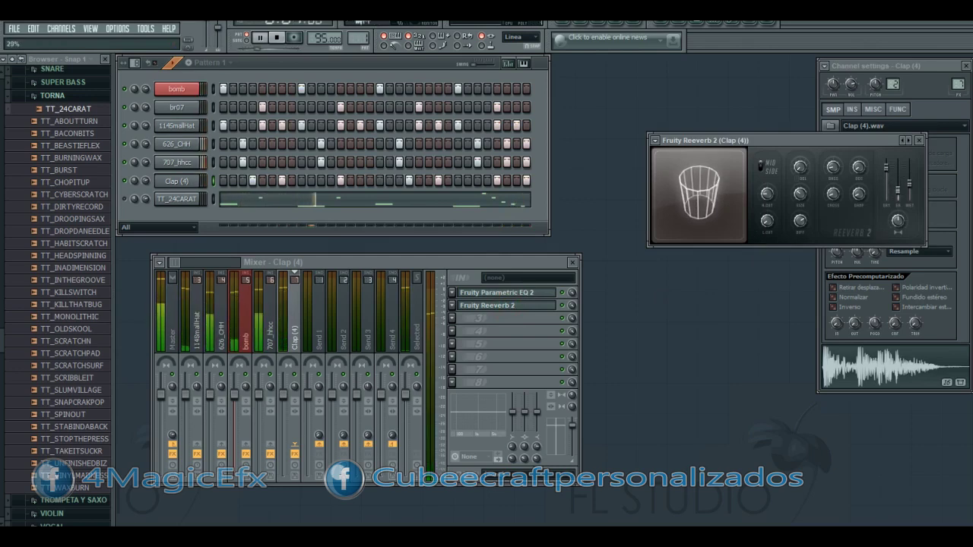
{"action": "left_click_drag", "start_coordinate": [909, 182], "coordinate": [909, 176]}
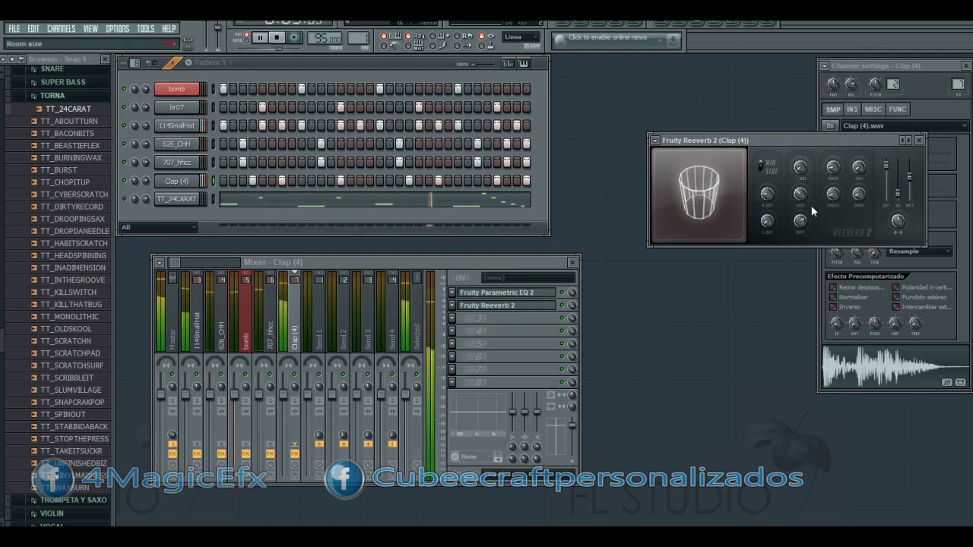
{"action": "left_click_drag", "start_coordinate": [799, 193], "coordinate": [807, 198]}
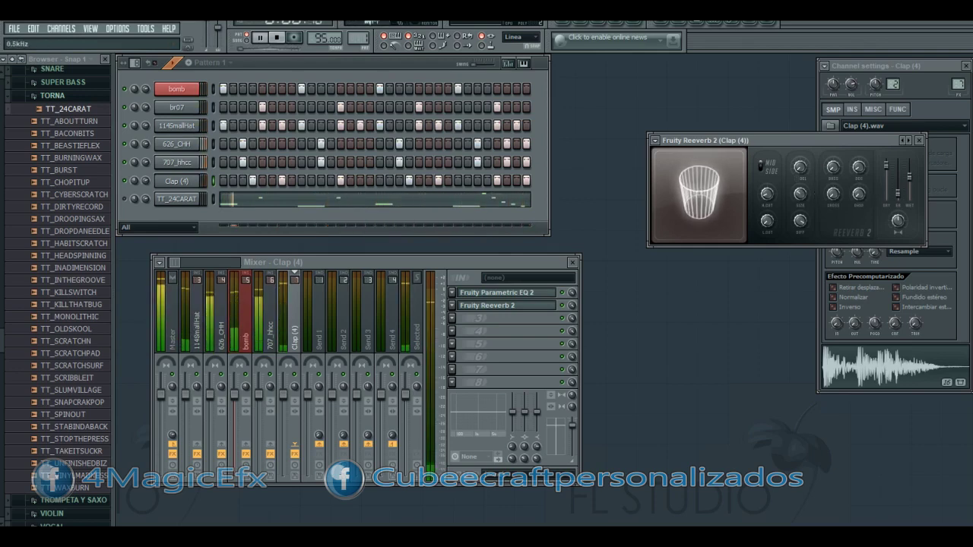
{"action": "left_click", "coordinate": [921, 142]}
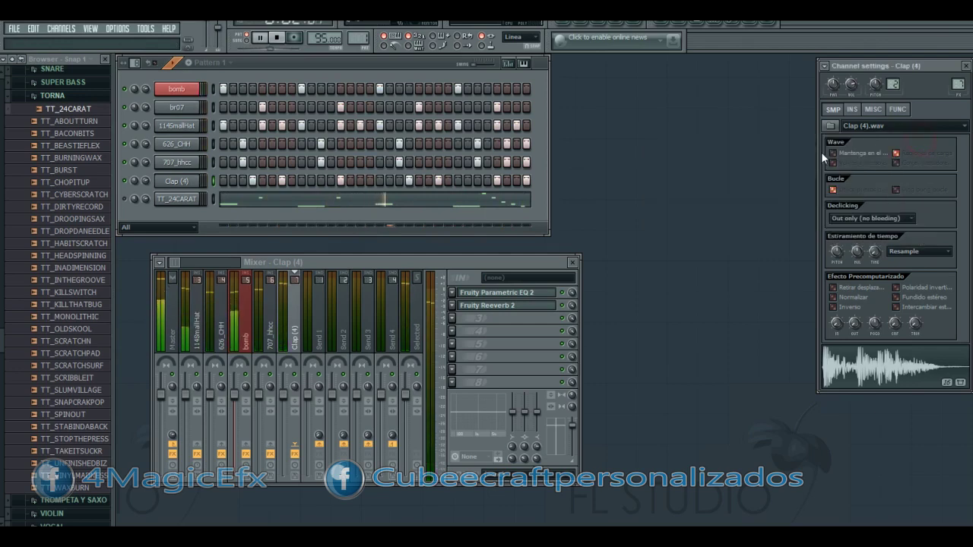
Step: Insert a new Sampler channel above the TT_24CARAT channel
{"action": "right_click", "coordinate": [174, 200]}
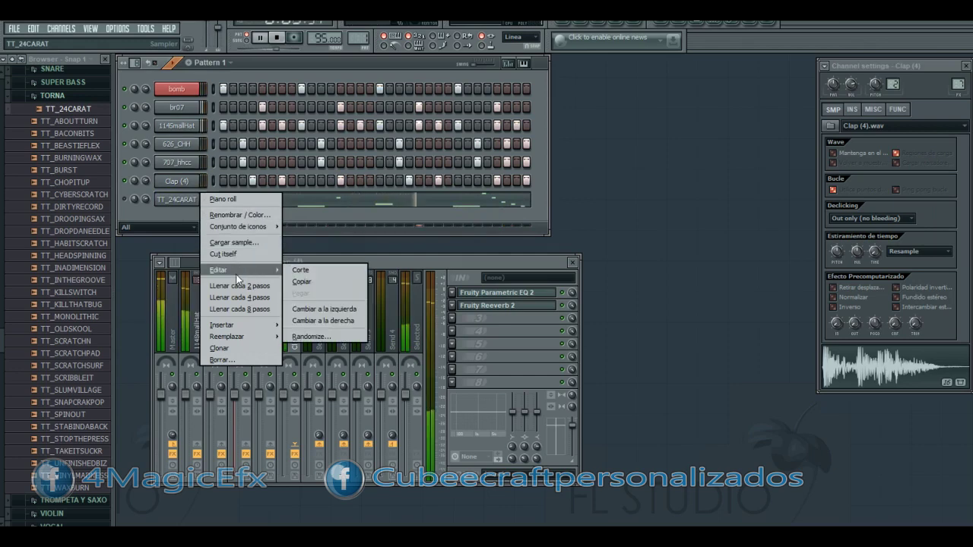
{"action": "mouse_move", "coordinate": [278, 326]}
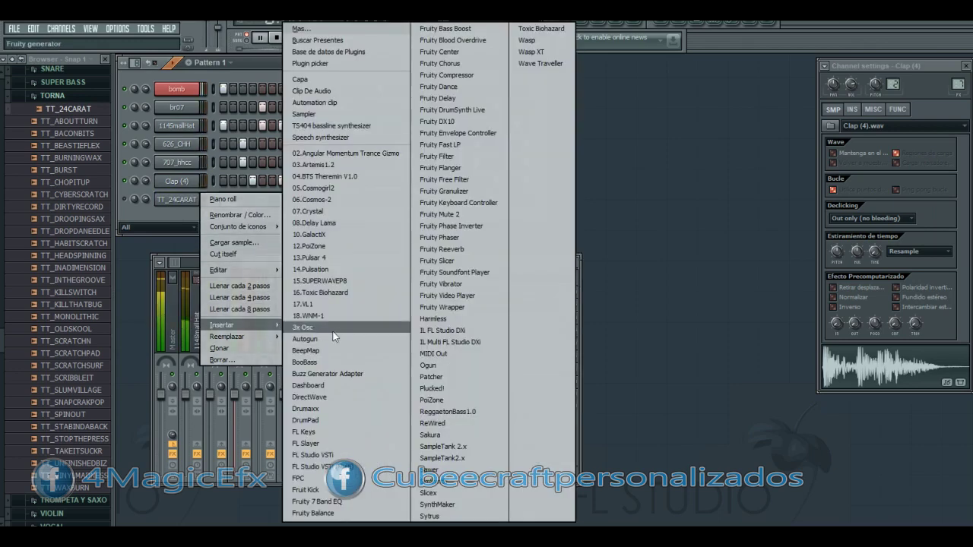
{"action": "left_click", "coordinate": [313, 114]}
Step: Audition the vocal samples in the youtube sesion folder and load yea into the new Sampler channel
{"action": "right_click", "coordinate": [174, 203]}
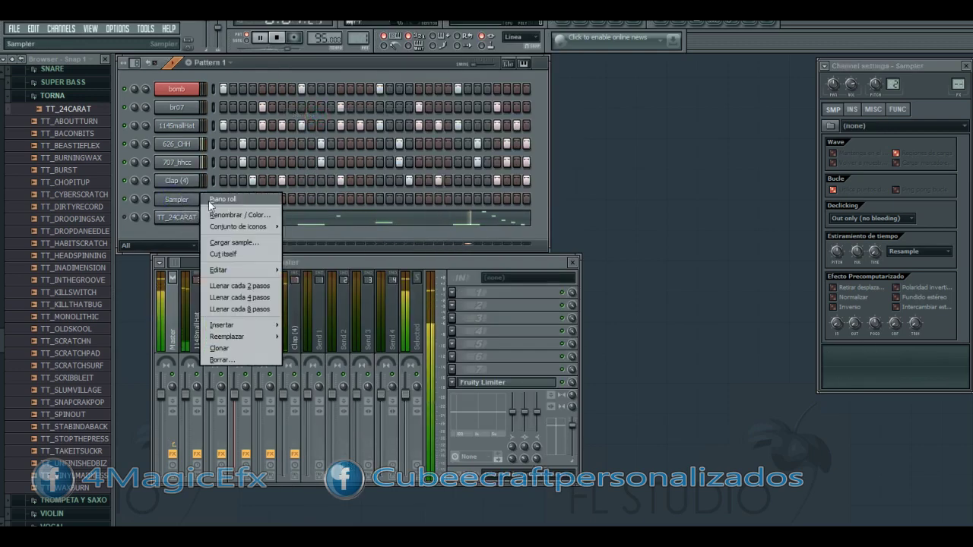
{"action": "left_click", "coordinate": [236, 245]}
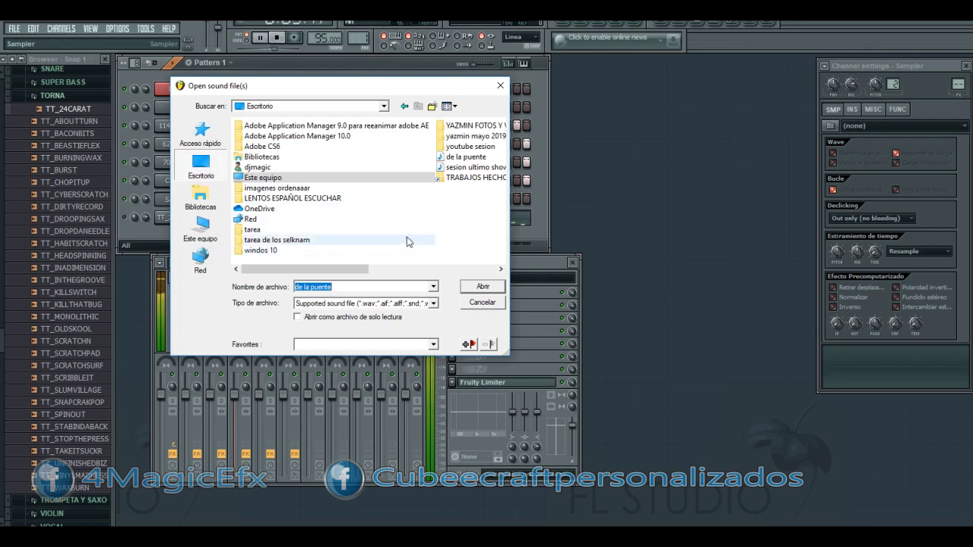
{"action": "double_click", "coordinate": [462, 149]}
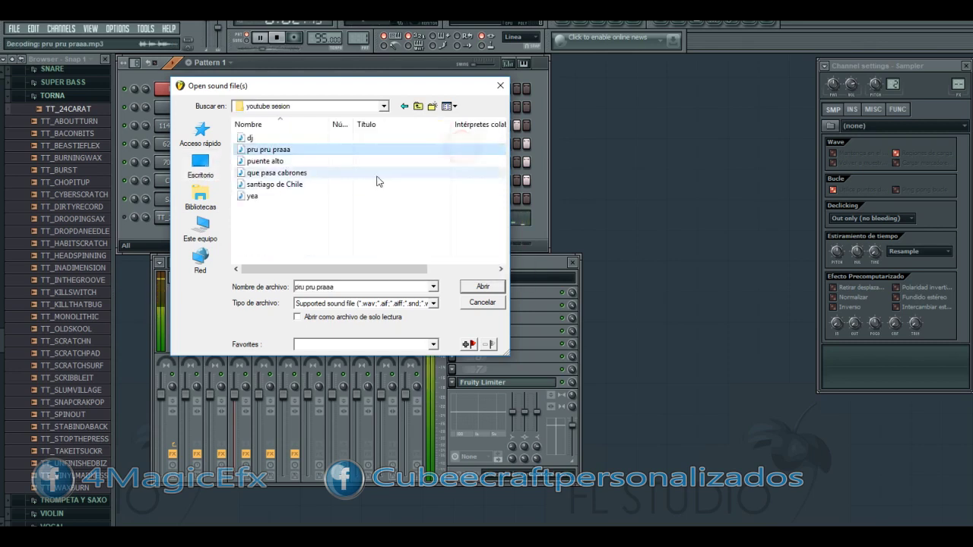
{"action": "left_click", "coordinate": [258, 139]}
{"action": "left_click", "coordinate": [270, 150]}
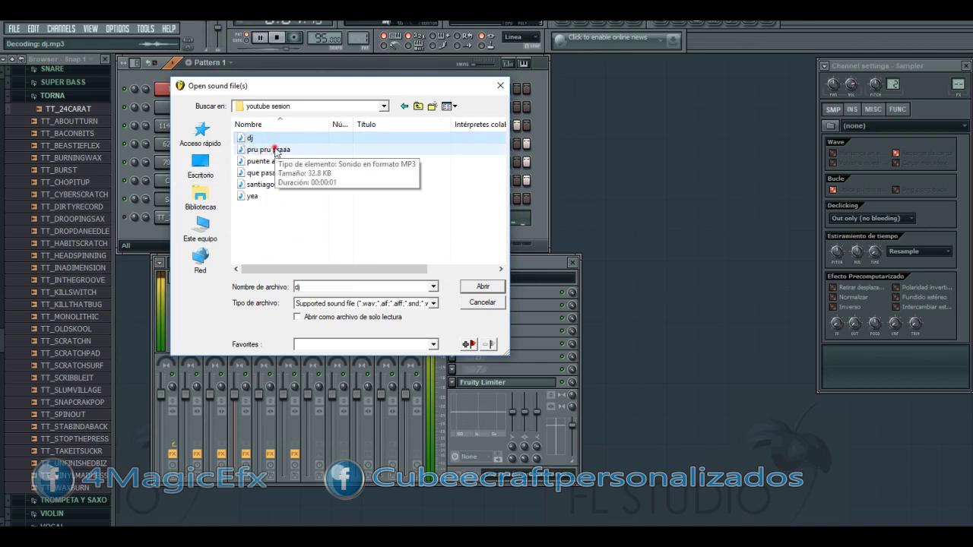
{"action": "left_click", "coordinate": [272, 162]}
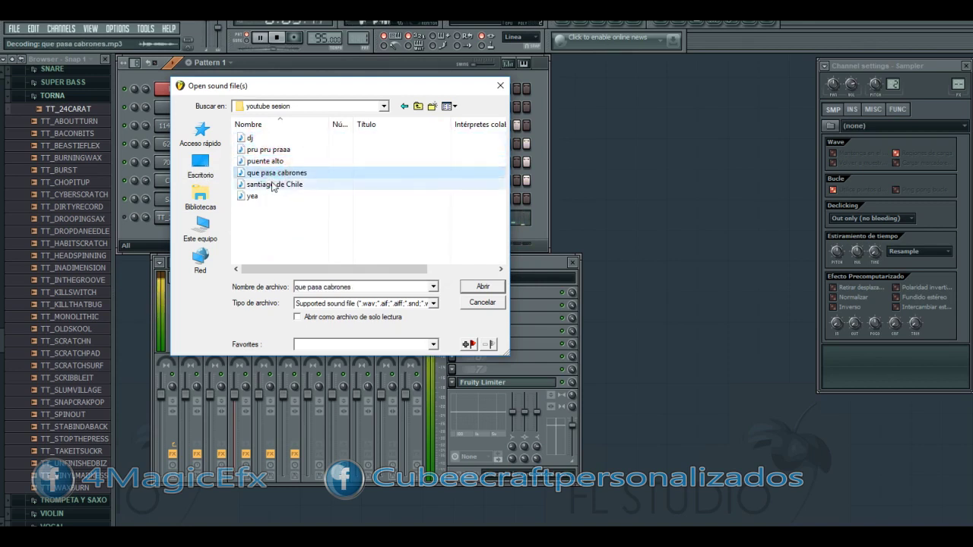
{"action": "left_click", "coordinate": [271, 185]}
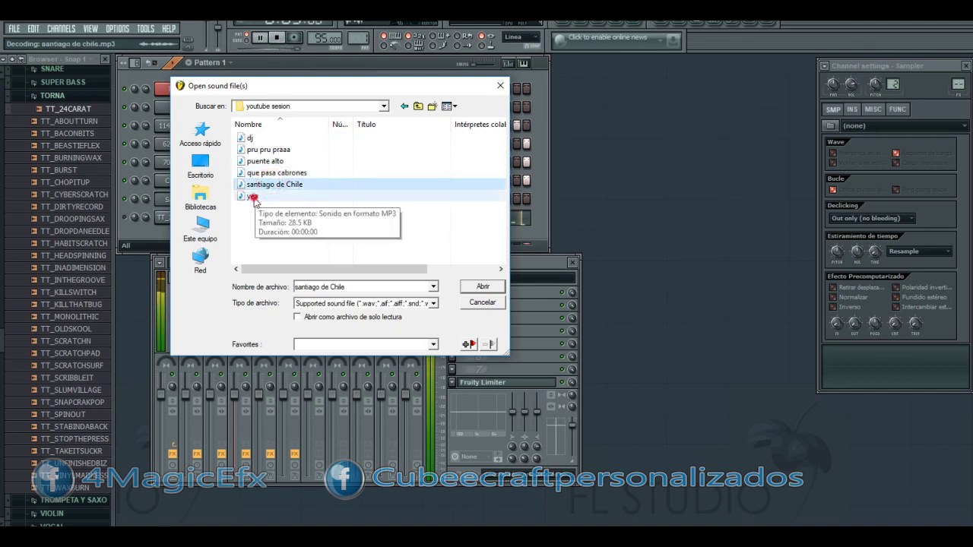
{"action": "left_click", "coordinate": [252, 196]}
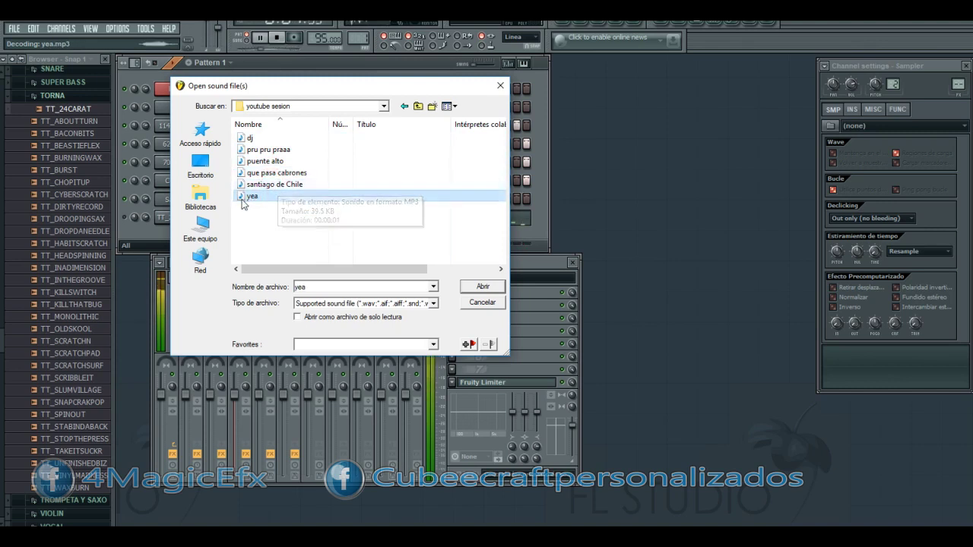
{"action": "left_click", "coordinate": [471, 290]}
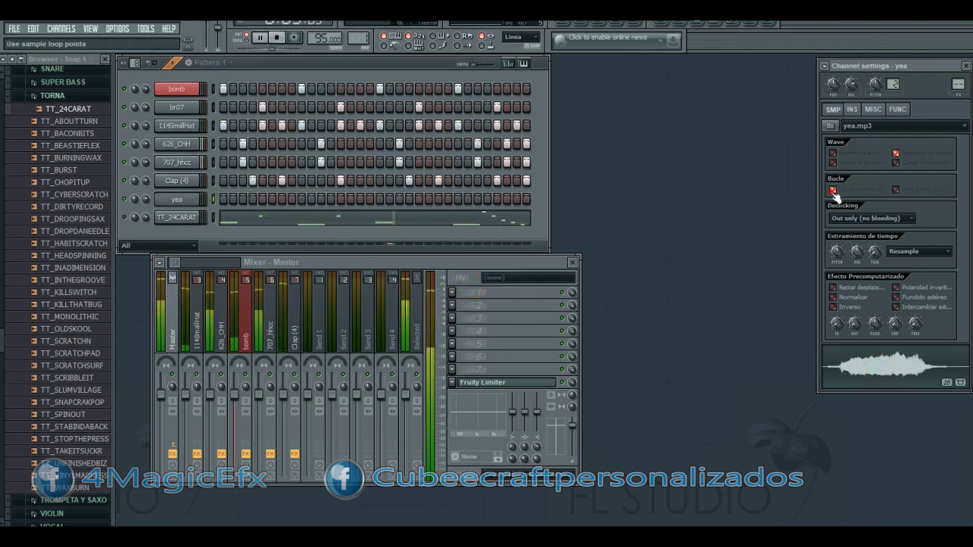
Step: Open the piano roll for the yea channel and hide the mixer covering it
{"action": "right_click", "coordinate": [179, 202]}
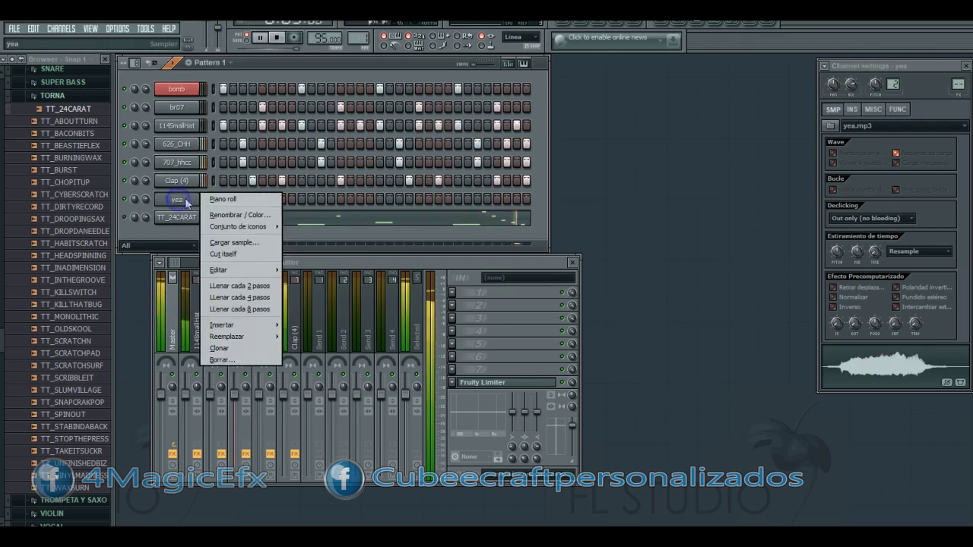
{"action": "left_click", "coordinate": [222, 199]}
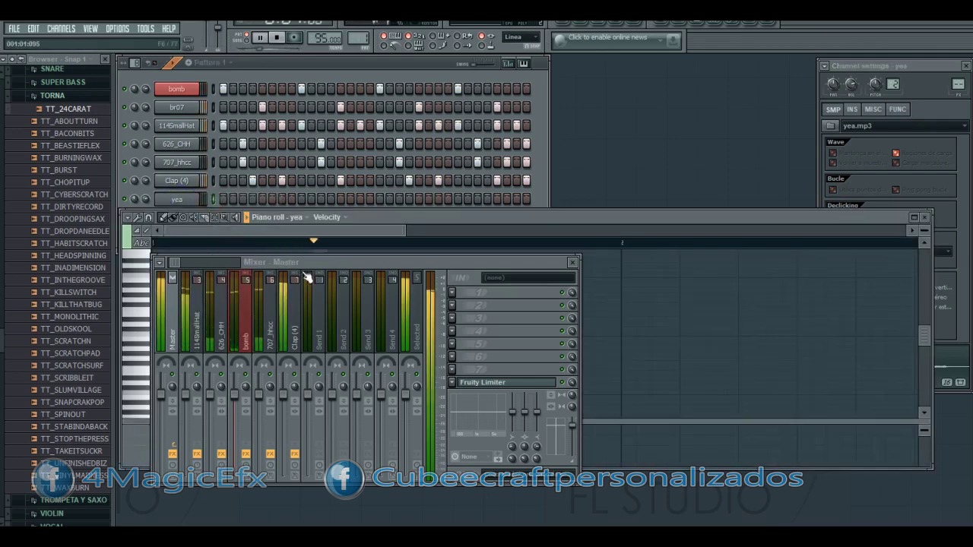
{"action": "left_click_drag", "start_coordinate": [543, 264], "coordinate": [684, 141]}
{"action": "key", "text": "F9"}
{"action": "left_click", "coordinate": [135, 298]}
{"action": "left_click", "coordinate": [142, 319]}
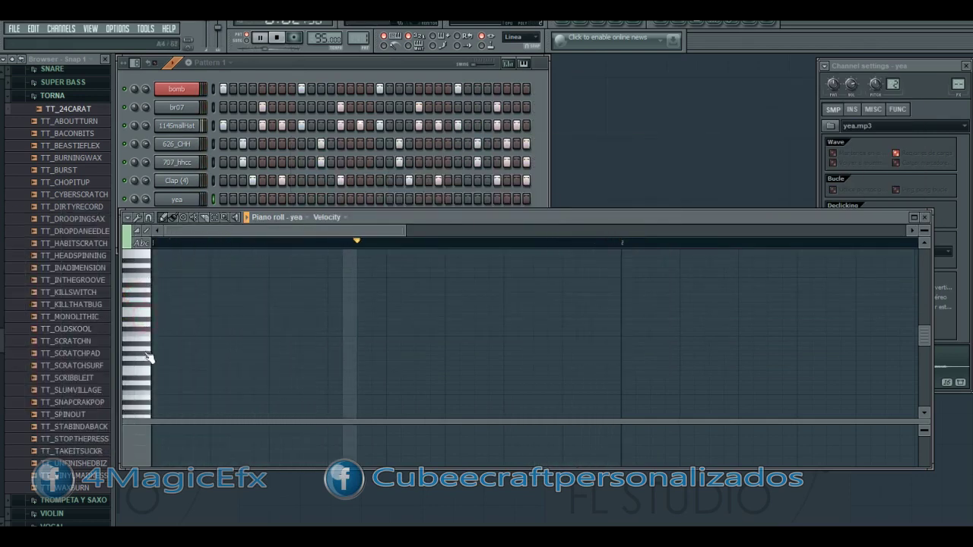
Step: Place an A#5 note at the start of bar 1 in the yea piano roll and narrow its window
{"action": "left_click", "coordinate": [155, 285]}
{"action": "key", "text": "space"}
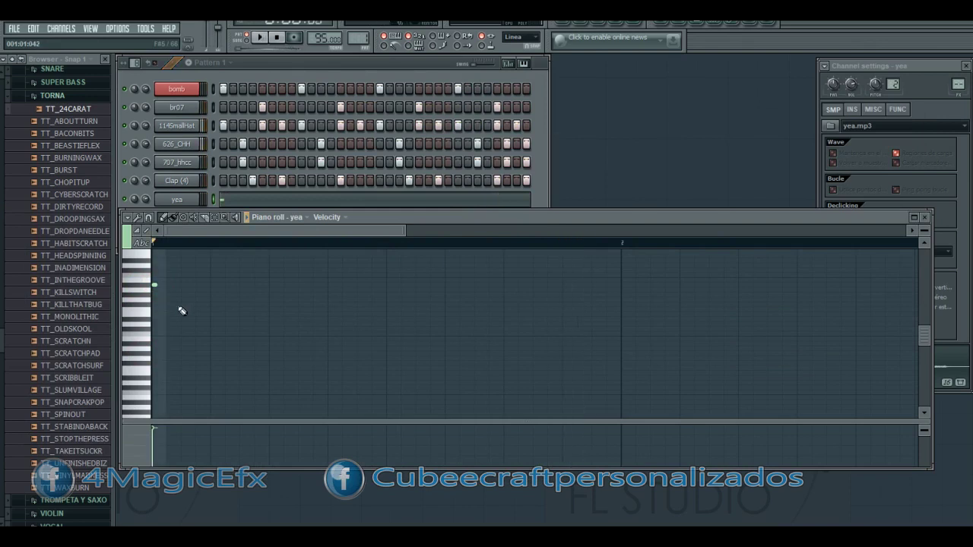
{"action": "key", "text": "space"}
{"action": "left_click_drag", "start_coordinate": [932, 254], "coordinate": [705, 278]}
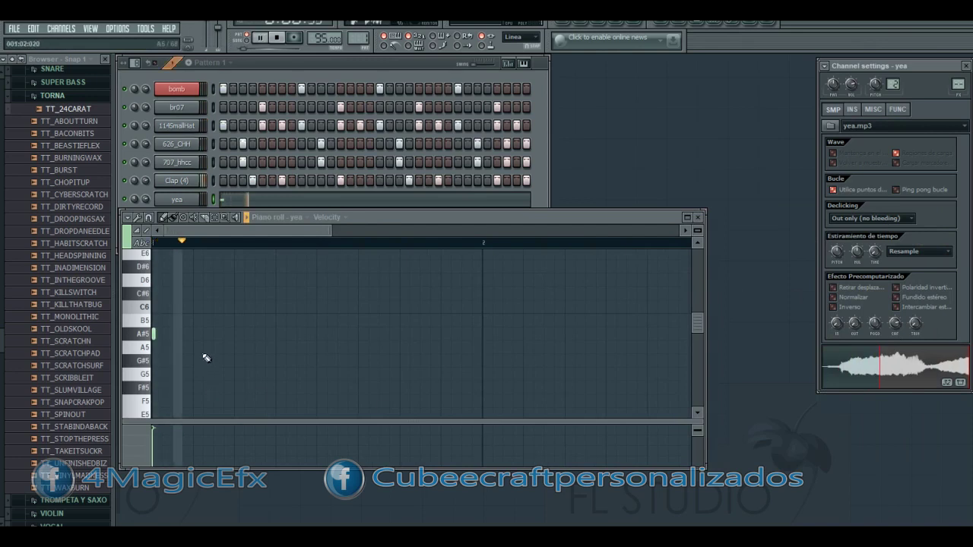
Step: Extend the yea melody with short A5 and G#5 notes and a longer F#5 note, playing the pattern to check it
{"action": "key", "text": "space"}
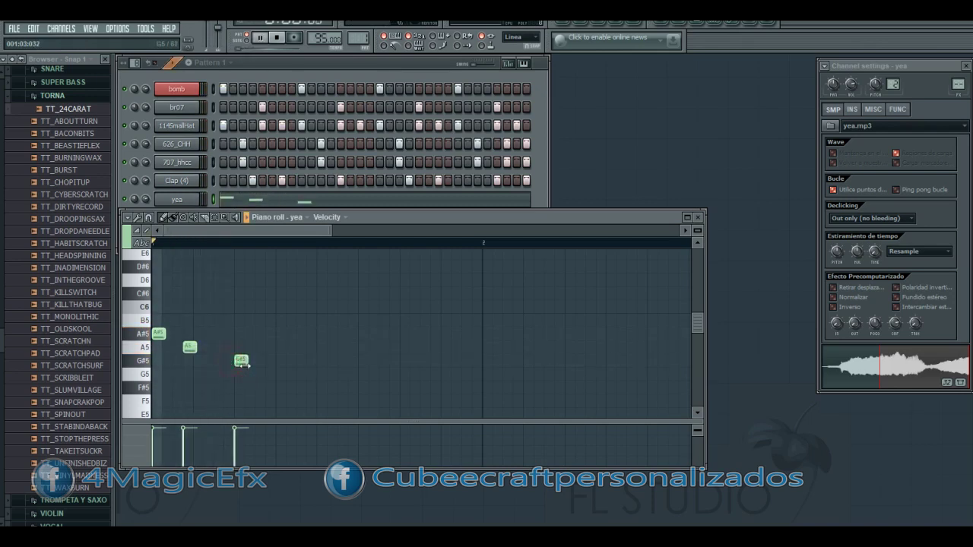
{"action": "left_click_drag", "start_coordinate": [246, 364], "coordinate": [267, 365]}
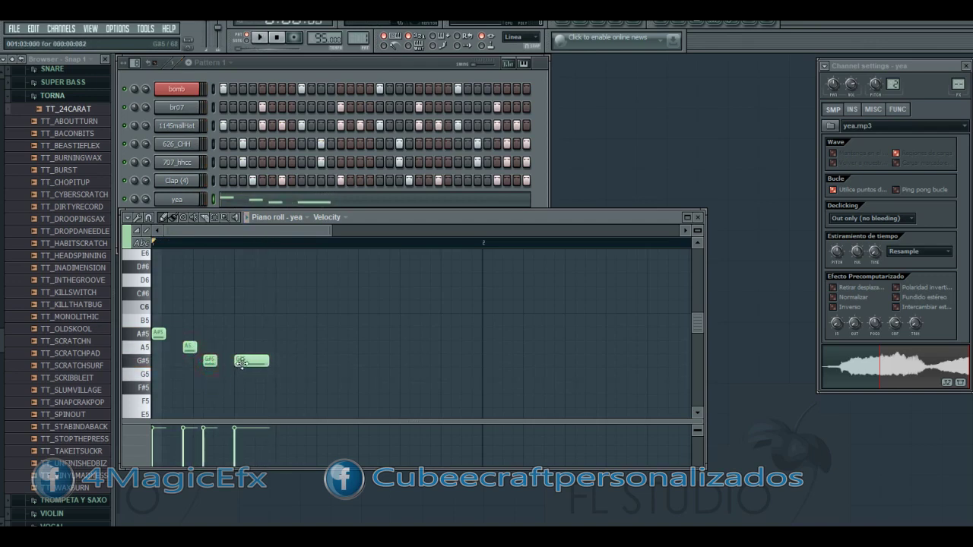
{"action": "key", "text": "space"}
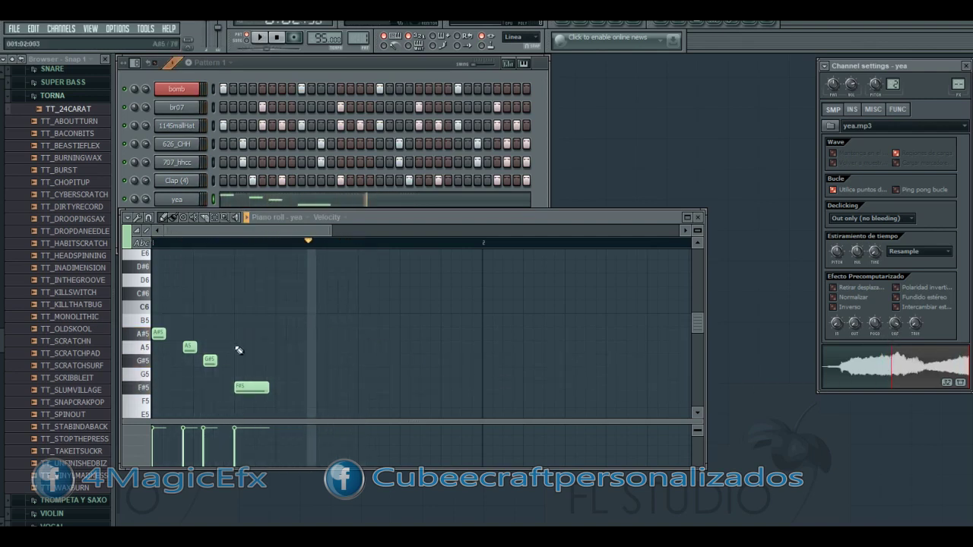
{"action": "key", "text": "space"}
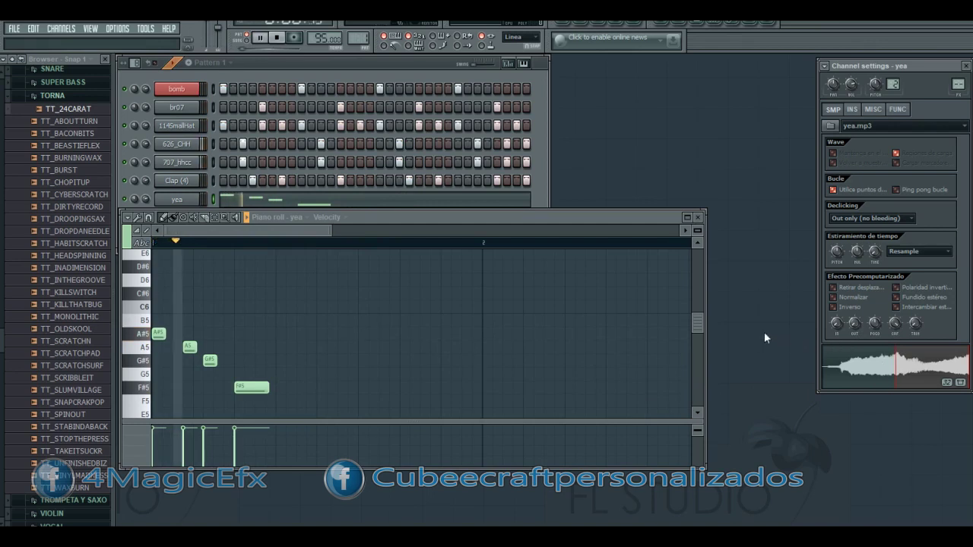
Step: Lower the long last note of the yea melody to D5 and the two middle notes to G5 and F#5
{"action": "left_click_drag", "start_coordinate": [250, 387], "coordinate": [255, 405]}
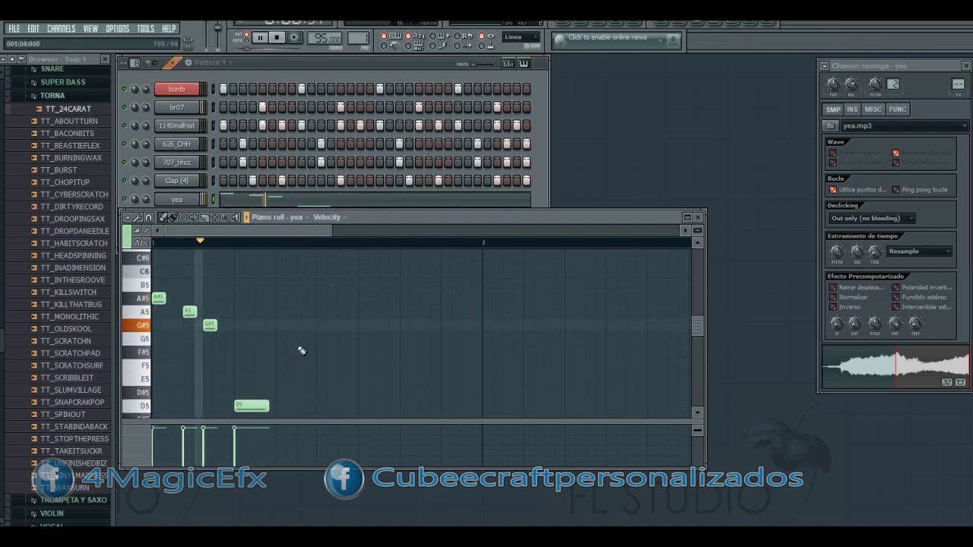
{"action": "key", "text": "space"}
{"action": "left_click", "coordinate": [210, 325]}
{"action": "key", "text": "space"}
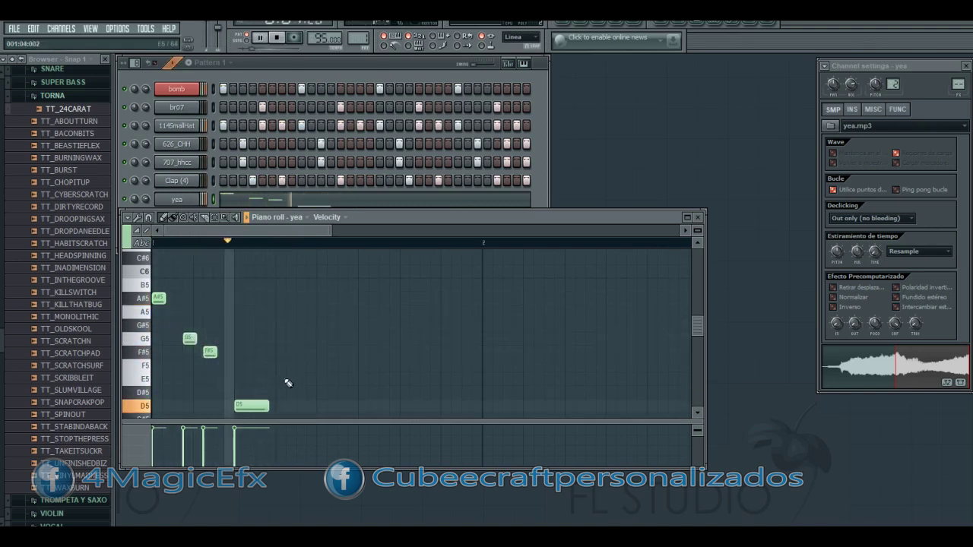
Step: Shift the F#5 and D5 notes of the yea melody later and add a second A#5 note between them
{"action": "key", "text": "space"}
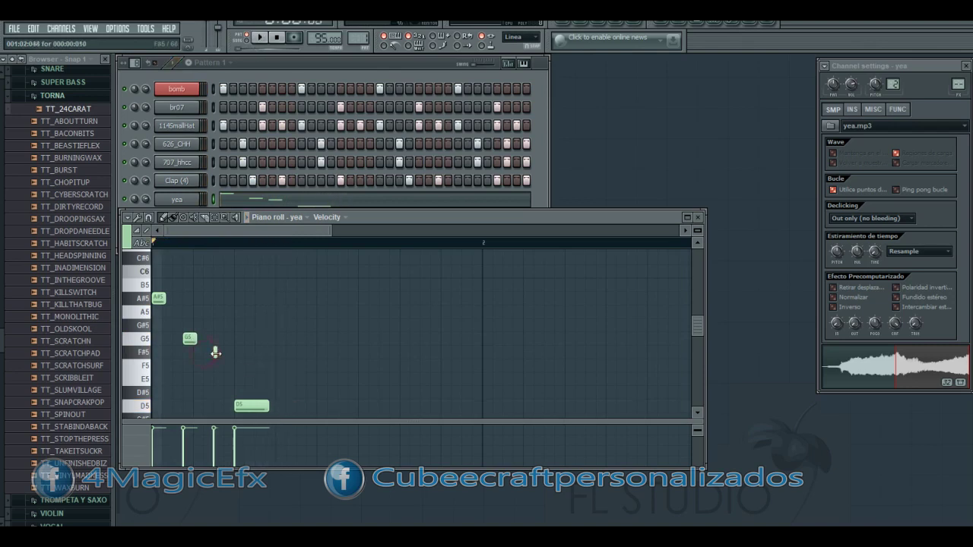
{"action": "key", "text": "space"}
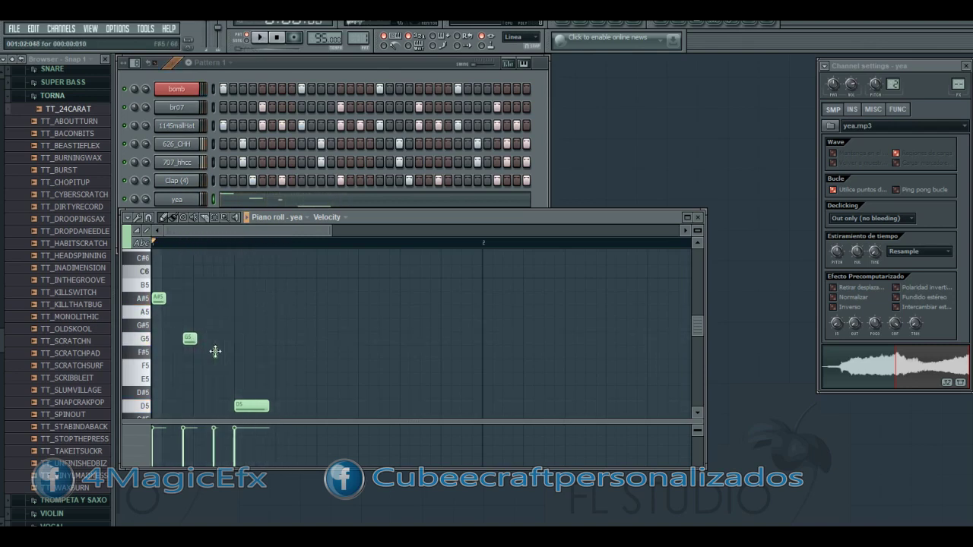
{"action": "key", "text": "space"}
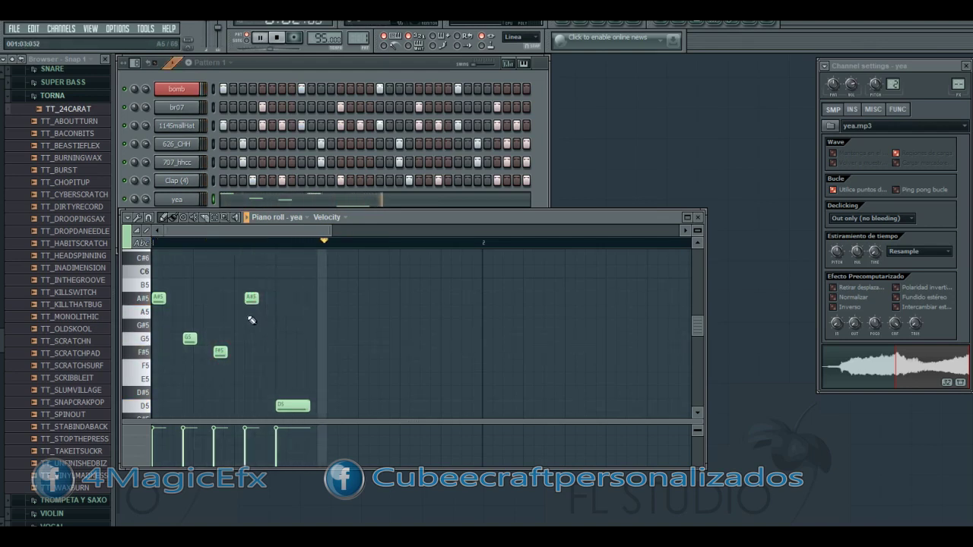
Step: Try descending A5 and G#5 notes after the second A#5 in the yea melody, and delete them again
{"action": "key", "text": "space"}
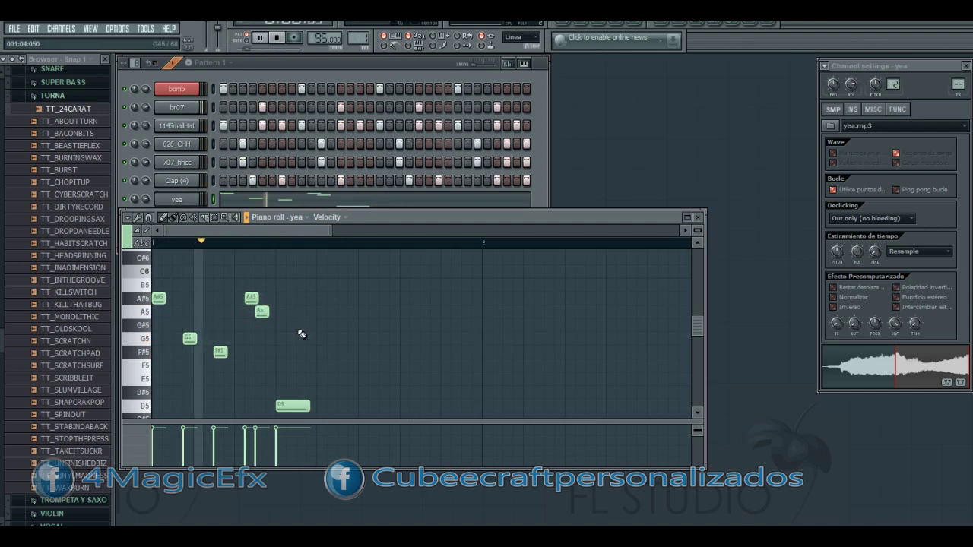
{"action": "key", "text": "space"}
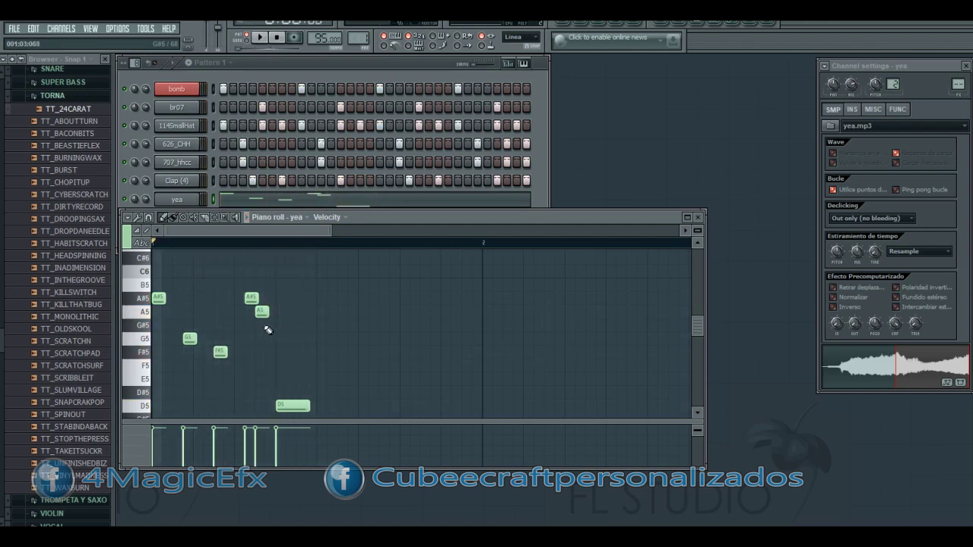
{"action": "key", "text": "space"}
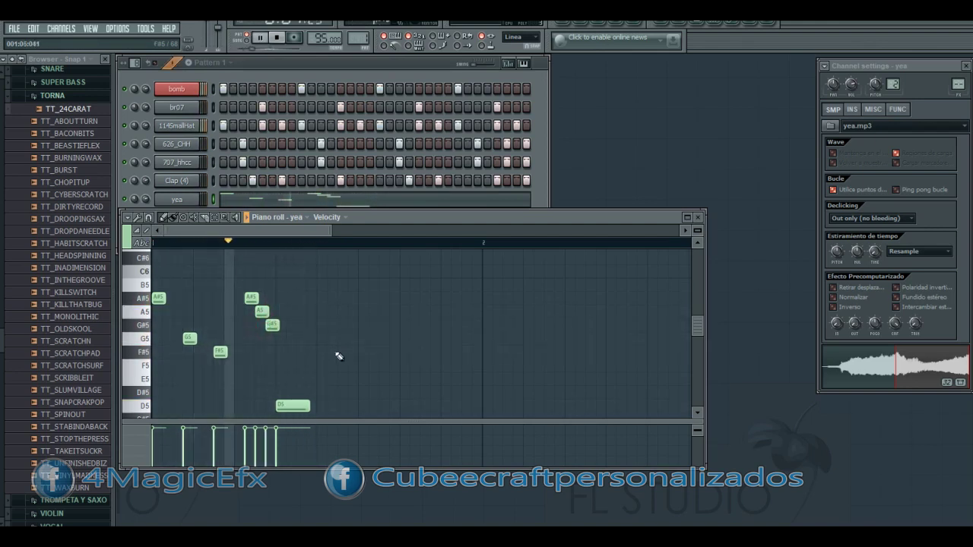
{"action": "key", "text": "space"}
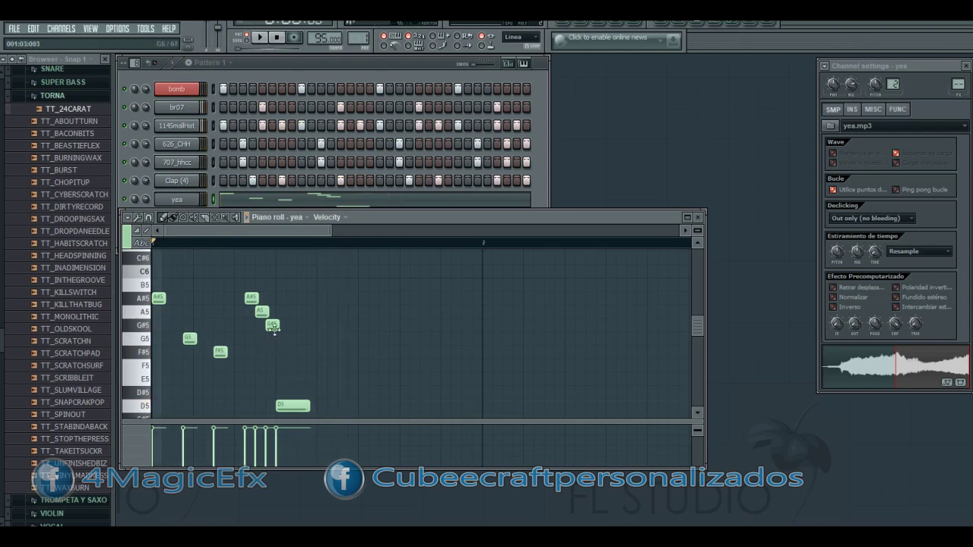
{"action": "right_click", "coordinate": [263, 312]}
Step: Move the second A#5 note of the yea melody slightly later and close the piano roll
{"action": "key", "text": "space"}
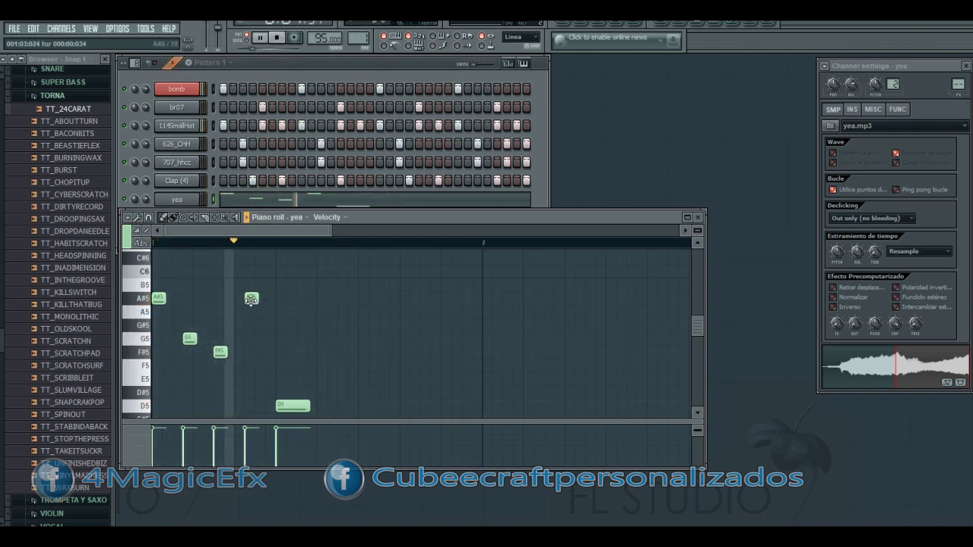
{"action": "left_click_drag", "start_coordinate": [251, 299], "coordinate": [262, 298]}
{"action": "key", "text": "space"}
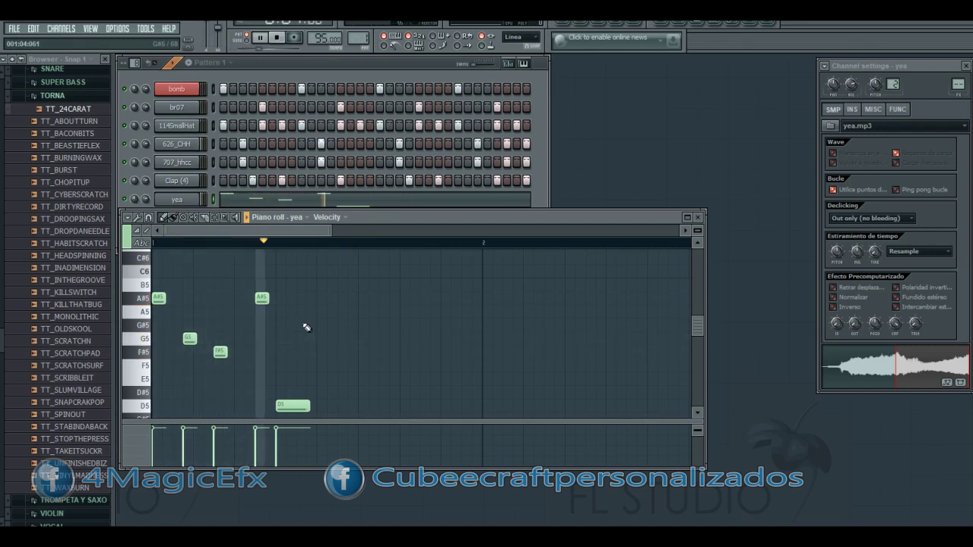
{"action": "left_click", "coordinate": [698, 216]}
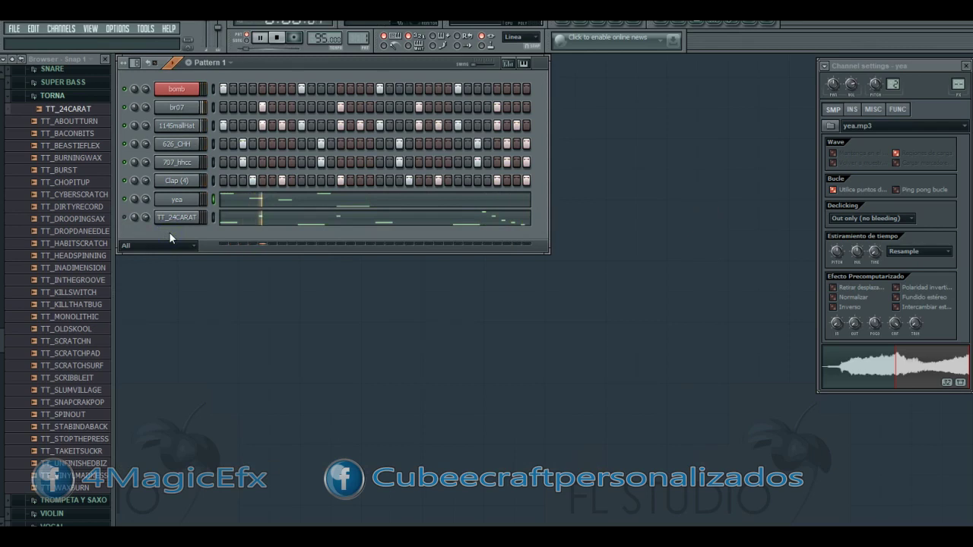
Step: Insert a Sampler channel above the TT_24CARAT channel and load the santiago de Chile sample into it
{"action": "right_click", "coordinate": [199, 218]}
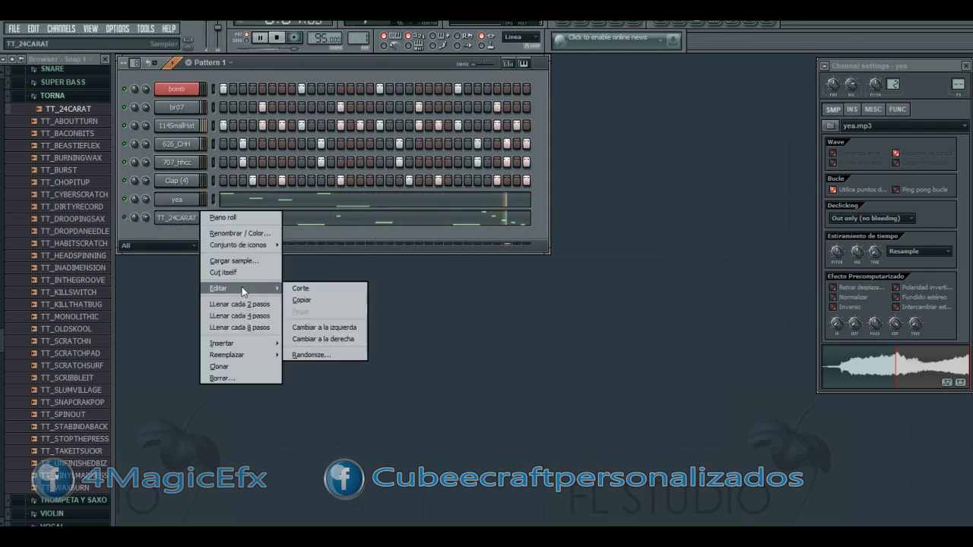
{"action": "mouse_move", "coordinate": [241, 340]}
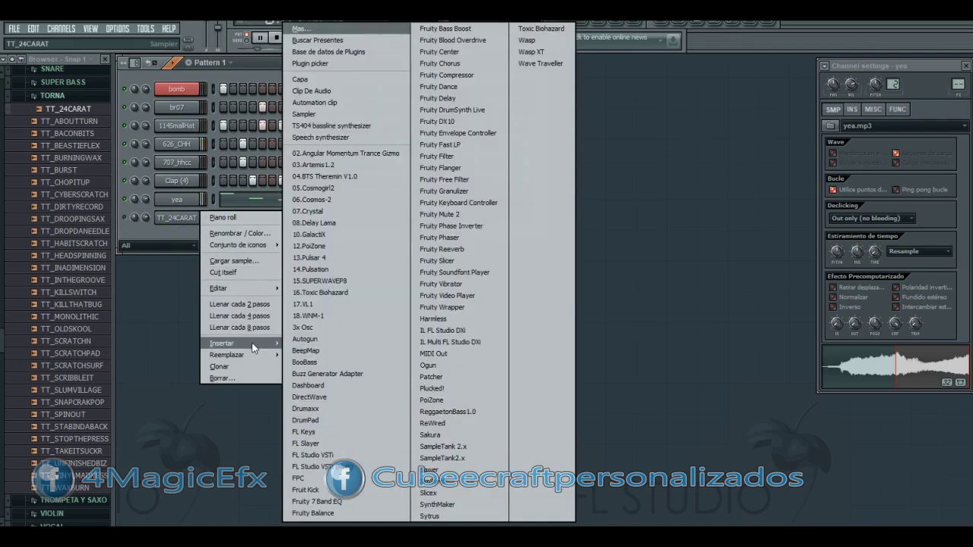
{"action": "left_click", "coordinate": [320, 114]}
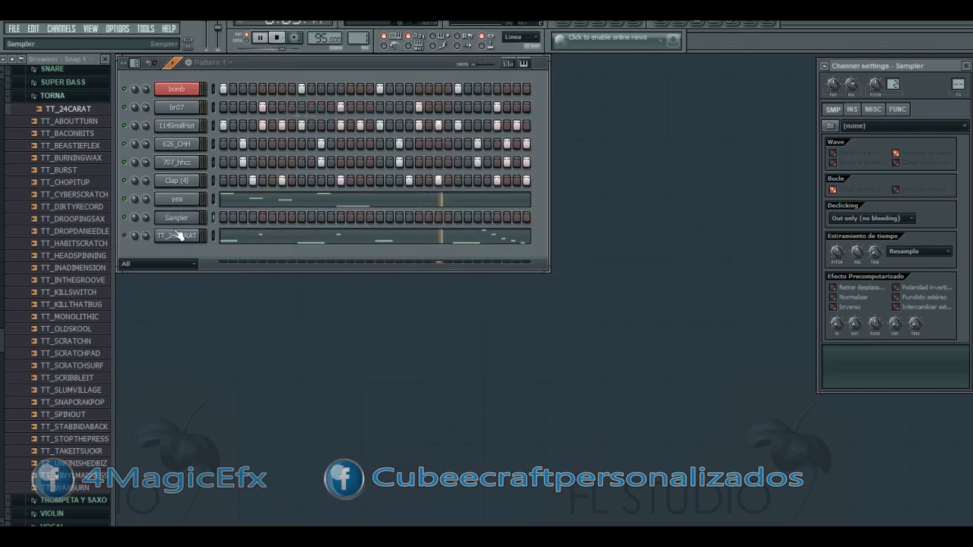
{"action": "right_click", "coordinate": [174, 221]}
{"action": "left_click", "coordinate": [235, 261]}
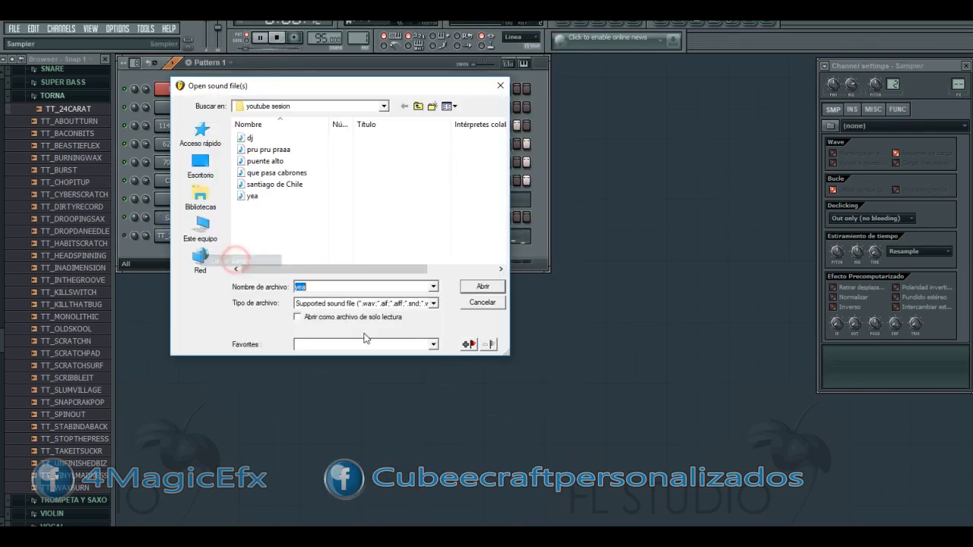
{"action": "left_click", "coordinate": [270, 185]}
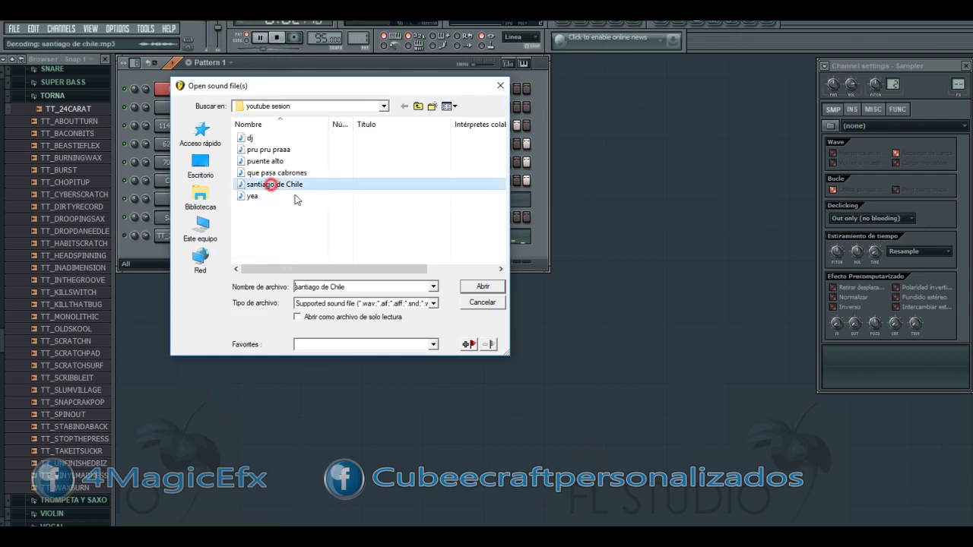
{"action": "left_click", "coordinate": [472, 290]}
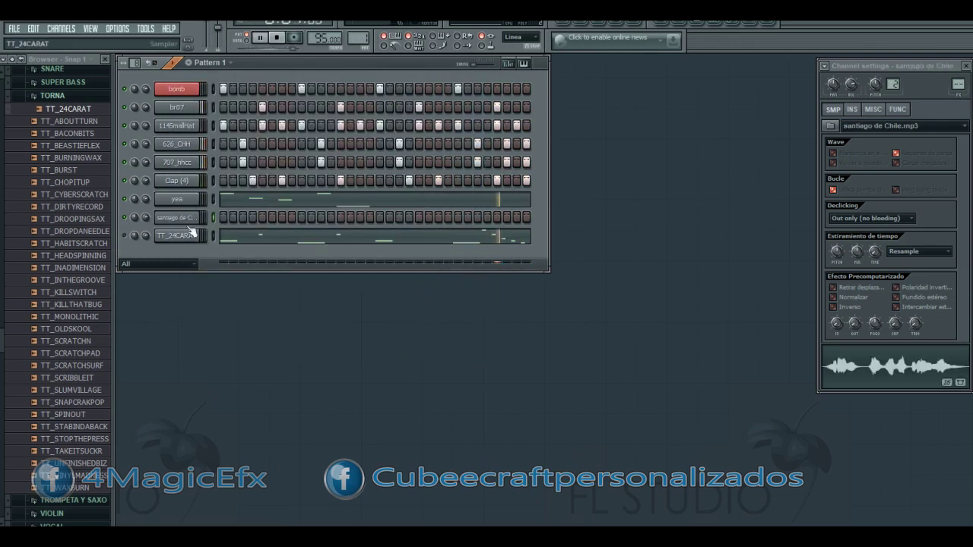
Step: Try the santiago de Chile sample on the first step of the pattern during playback
{"action": "key", "text": "space"}
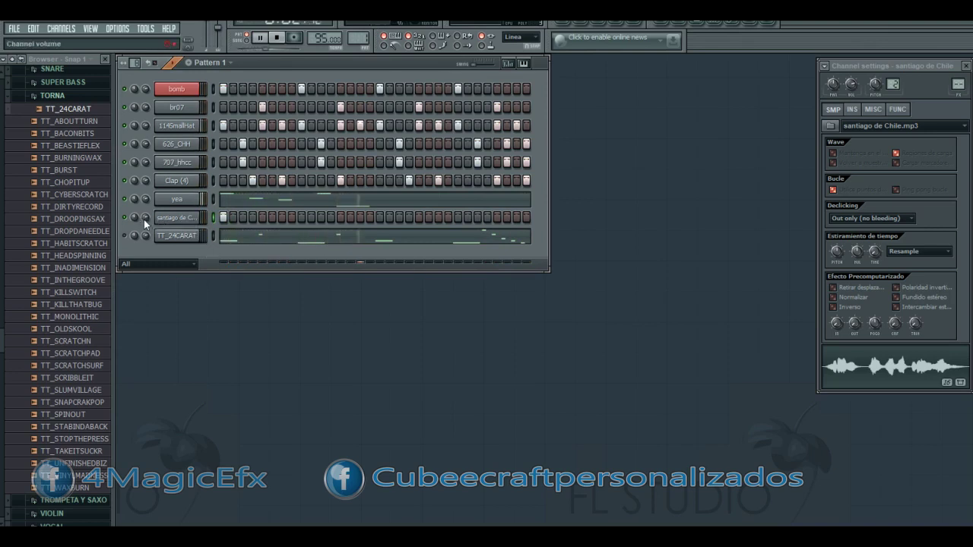
{"action": "left_click", "coordinate": [181, 222]}
{"action": "left_click", "coordinate": [184, 220]}
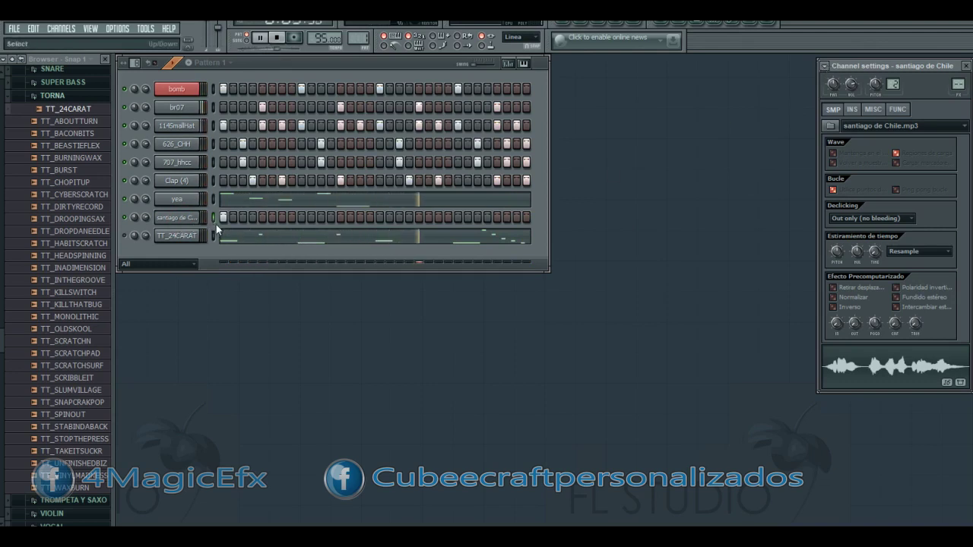
Step: Open the santiago de Chile channel in the piano roll and raise the sample's loop crossfade slightly
{"action": "right_click", "coordinate": [196, 220]}
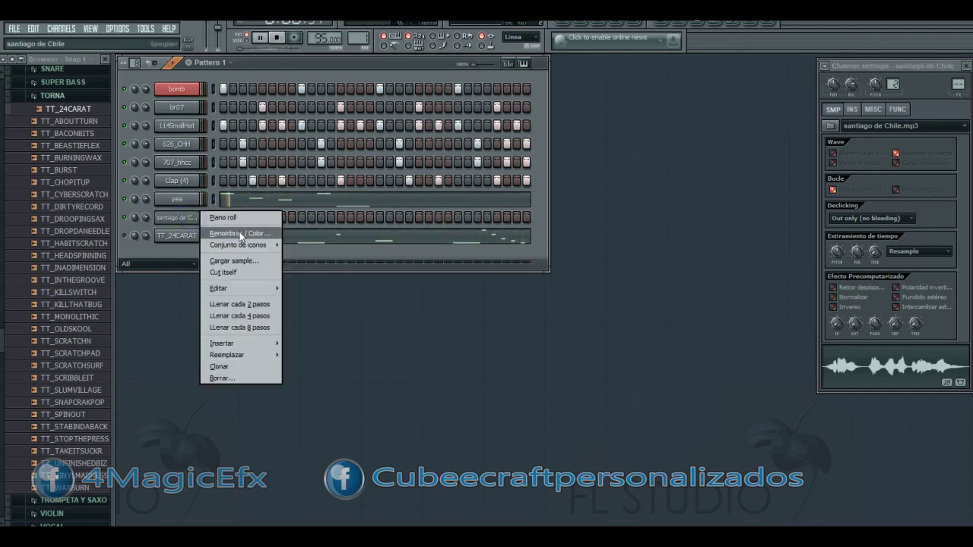
{"action": "left_click", "coordinate": [228, 217]}
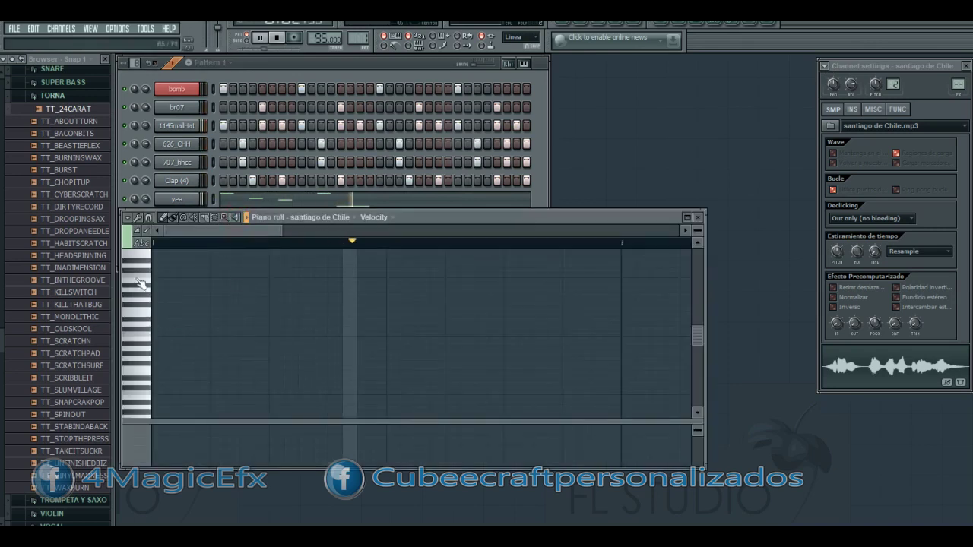
{"action": "left_click_drag", "start_coordinate": [895, 324], "coordinate": [894, 319]}
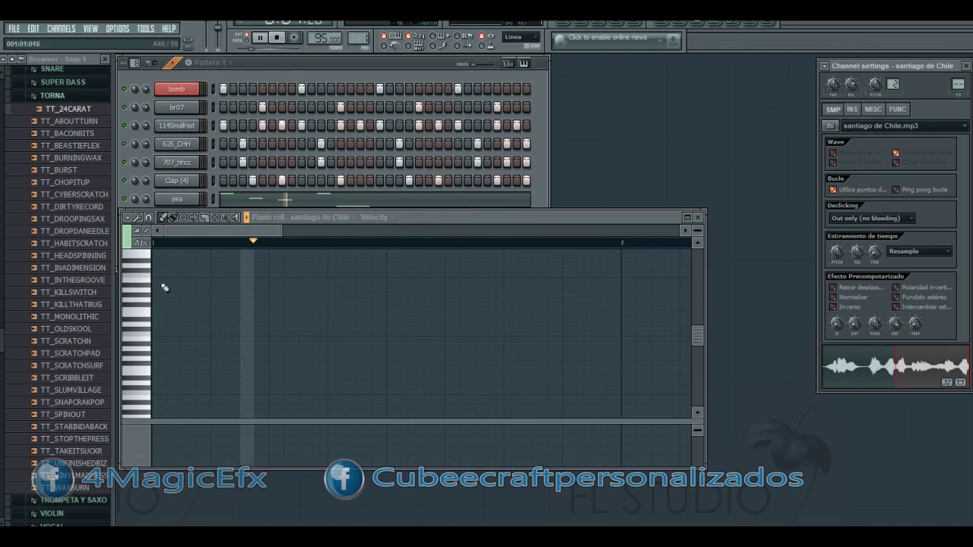
Step: Place a D#5 note followed by a C5 note mid-bar and set the playback start shortly before them
{"action": "scroll", "coordinate": [494, 281], "scroll_direction": "up", "scroll_amount": 2}
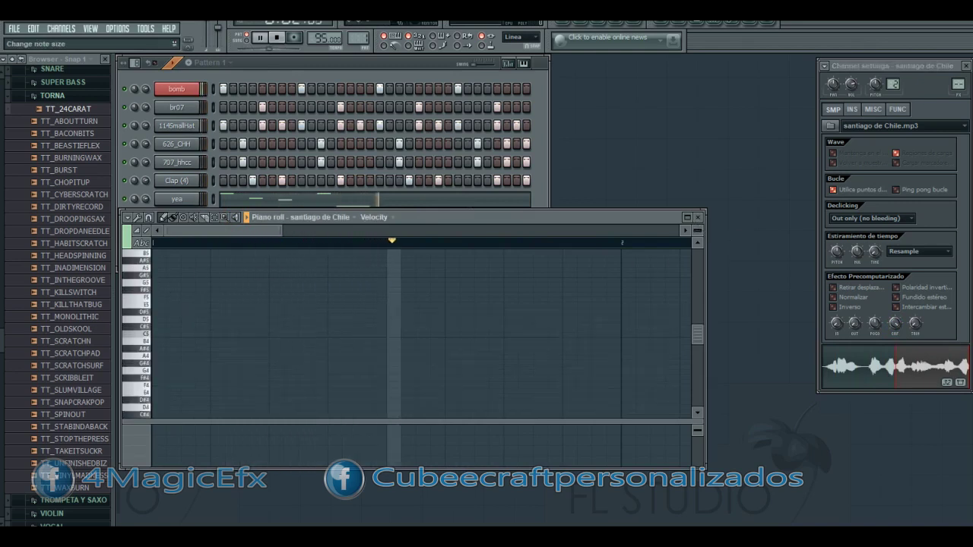
{"action": "left_click", "coordinate": [332, 304]}
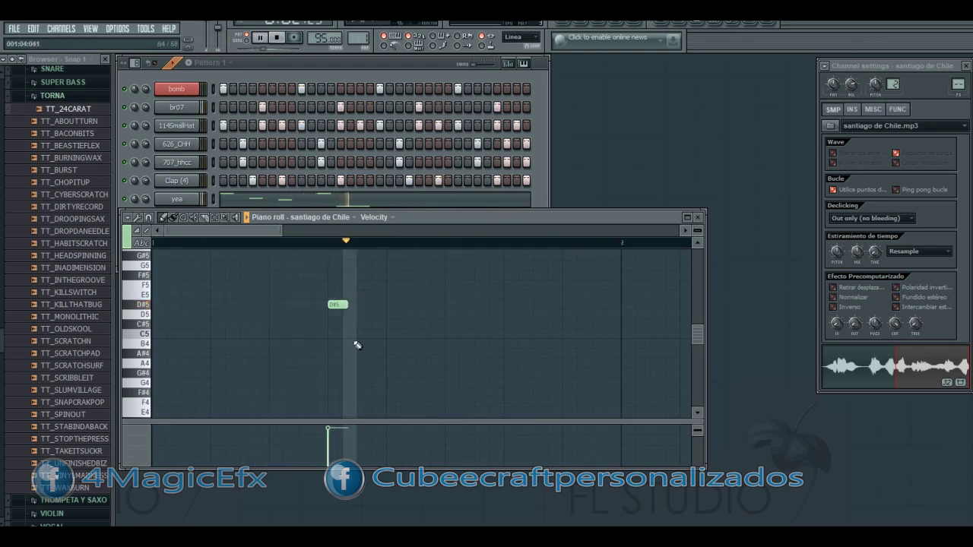
{"action": "key", "text": "space"}
{"action": "key", "text": "space"}
{"action": "left_click", "coordinate": [310, 243]}
{"action": "key", "text": "space"}
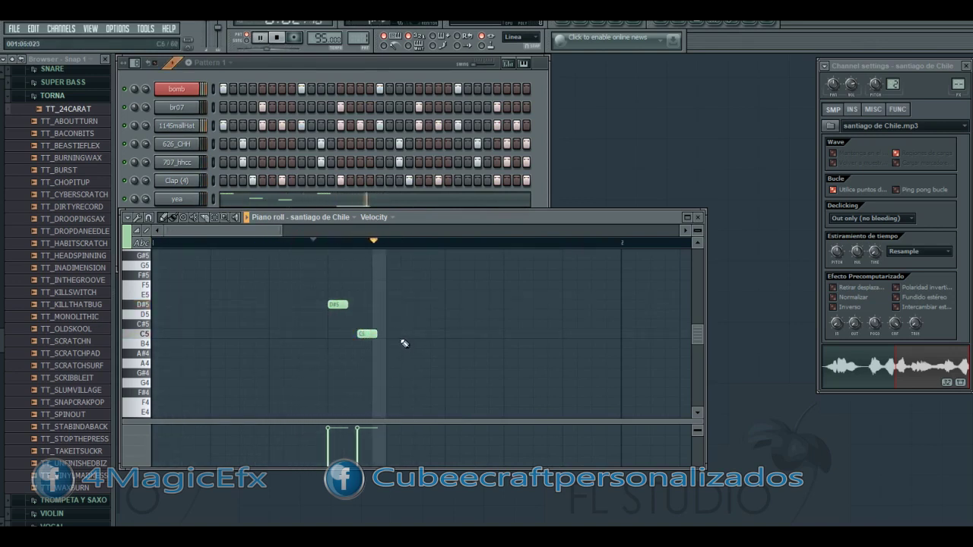
Step: Shift both santiago de Chile notes later, then raise the first one to F#5 and place it slightly earlier
{"action": "key", "text": "space"}
{"action": "key", "text": "space"}
{"action": "key", "text": "space"}
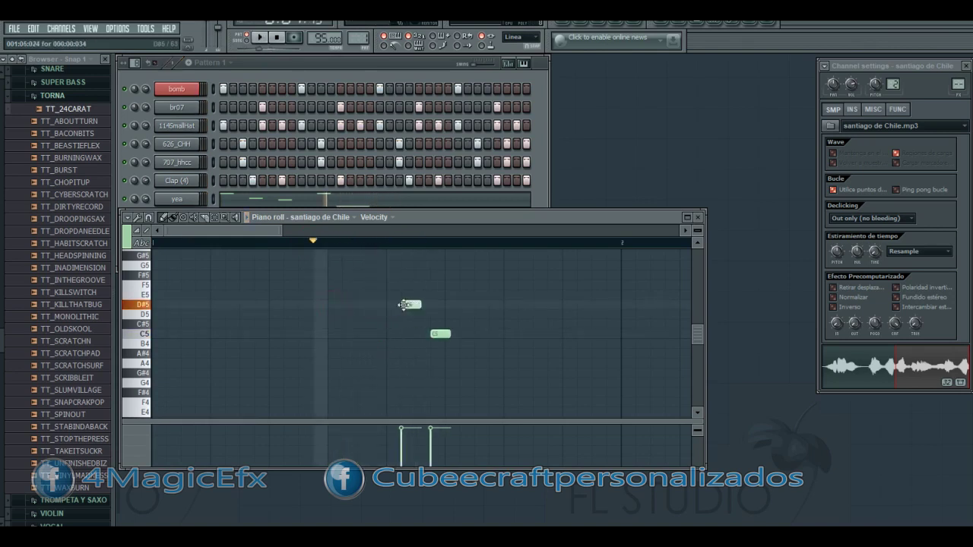
{"action": "key", "text": "space"}
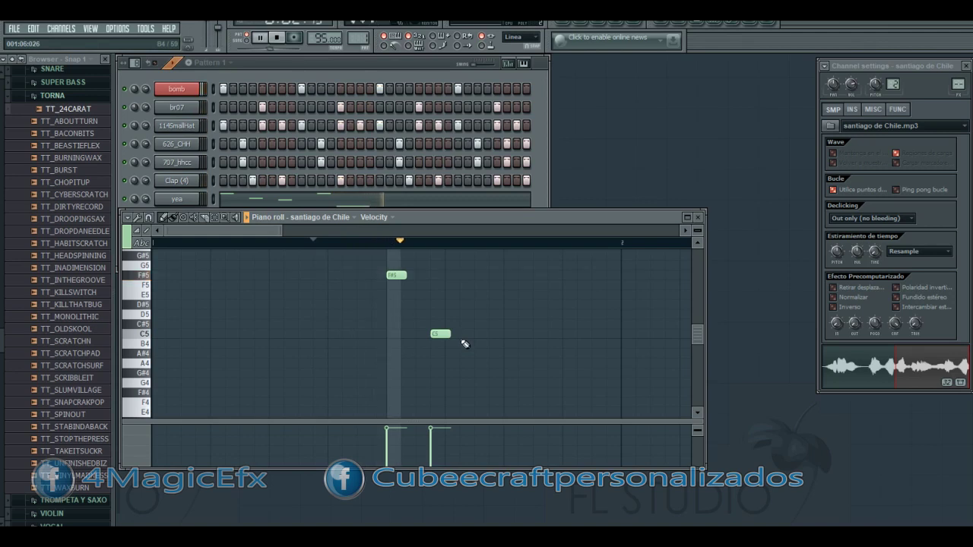
Step: Try the C5 note slightly later and slightly earlier, and return it to its previous position after the F#5 note
{"action": "key", "text": "space"}
{"action": "left_click", "coordinate": [443, 335]}
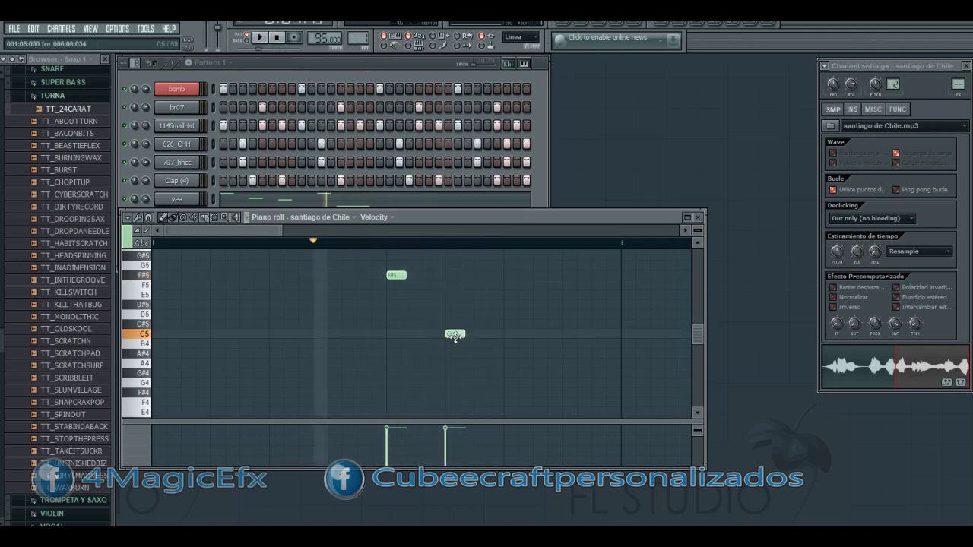
{"action": "key", "text": "space"}
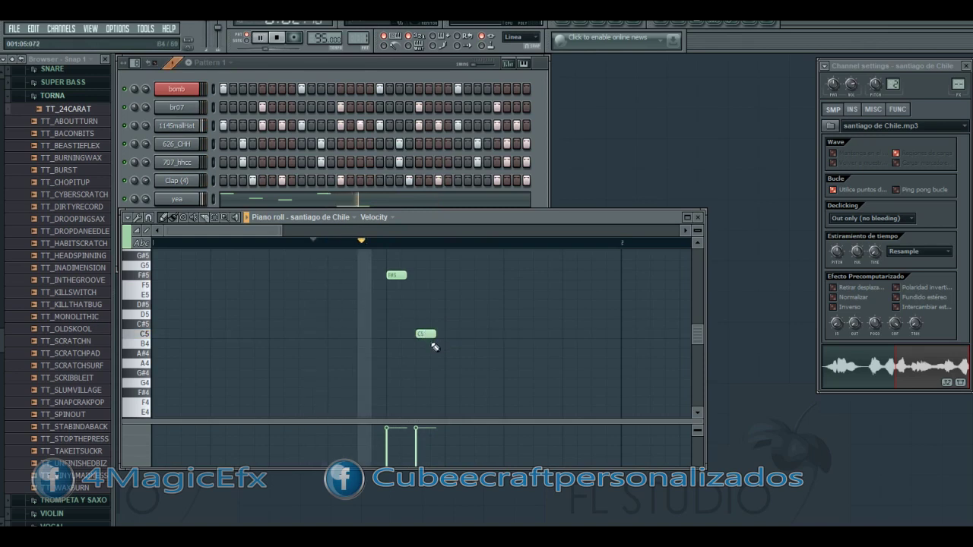
{"action": "key", "text": "space"}
{"action": "left_click", "coordinate": [428, 334]}
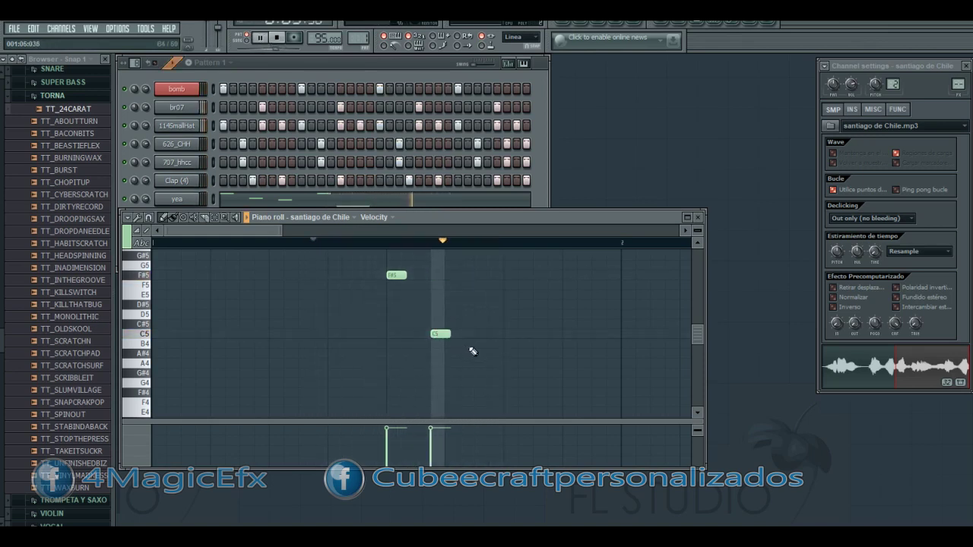
Step: Add an E5 note after the C5 note, lengthen the C5 note, and add a second C5 of the same length
{"action": "key", "text": "space"}
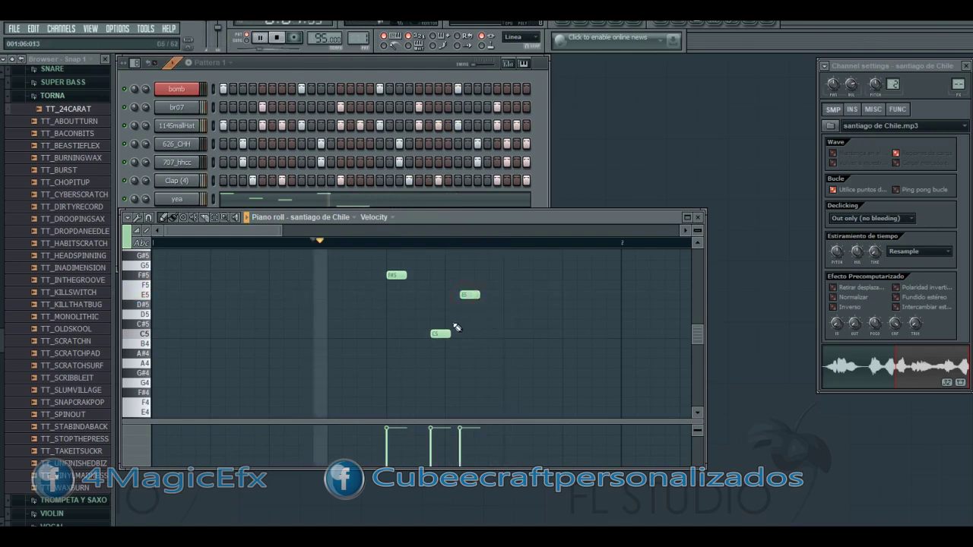
{"action": "key", "text": "space"}
{"action": "key", "text": "space"}
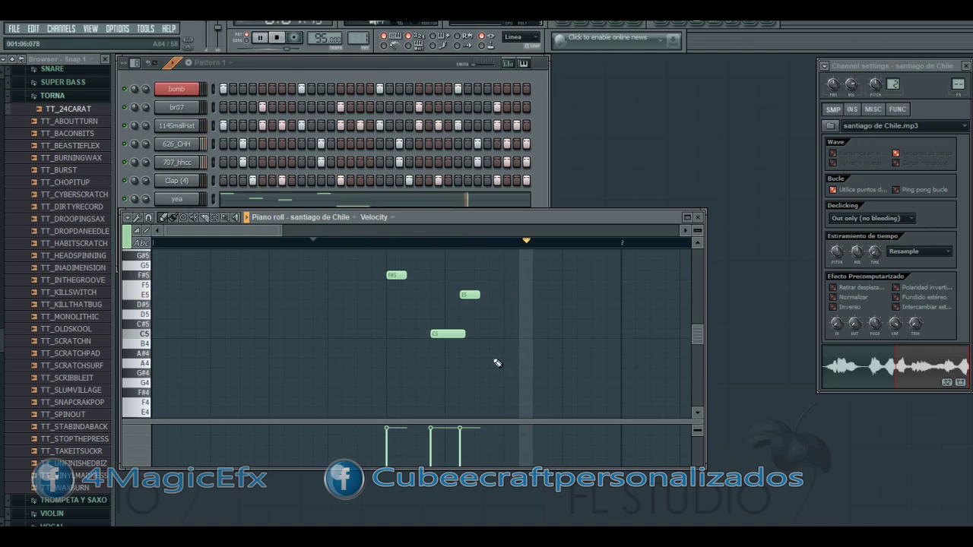
{"action": "key", "text": "space"}
{"action": "key", "text": "space"}
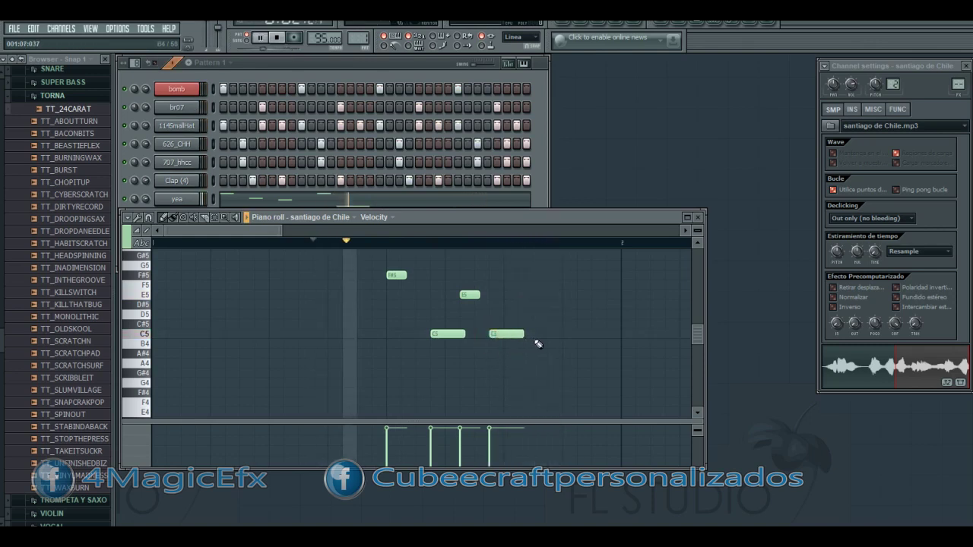
Step: Add a long A4 note after the second C5 note and raise it to D#5
{"action": "key", "text": "space"}
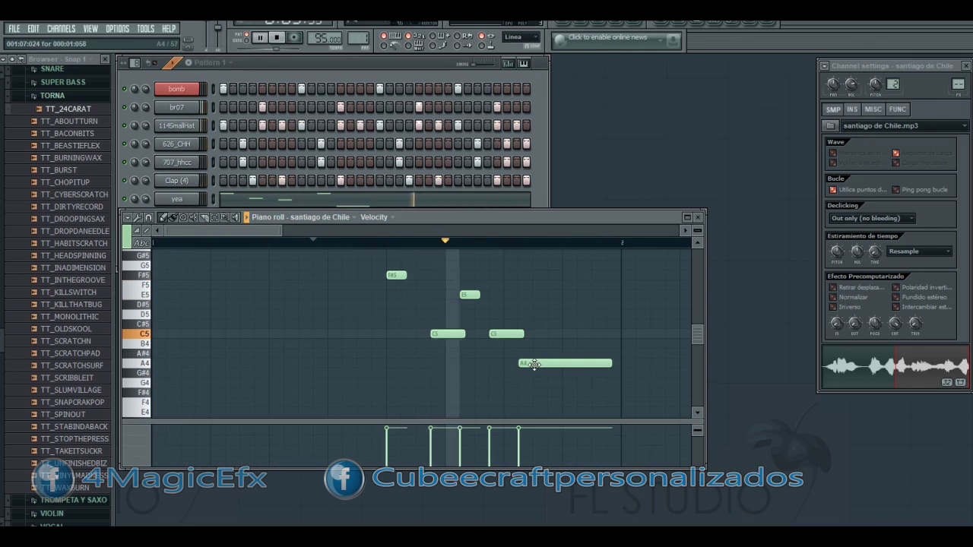
{"action": "key", "text": "space"}
{"action": "left_click_drag", "start_coordinate": [545, 364], "coordinate": [542, 344]}
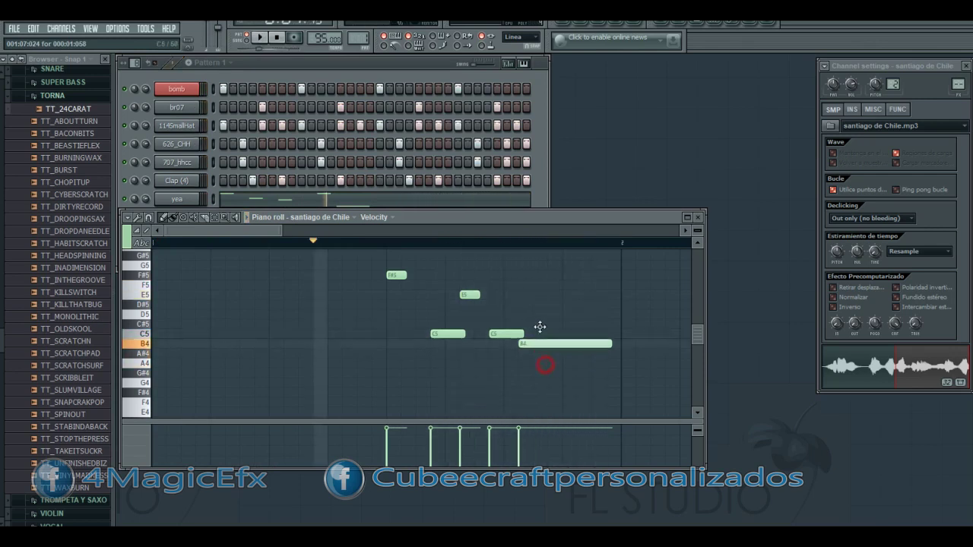
{"action": "key", "text": "space"}
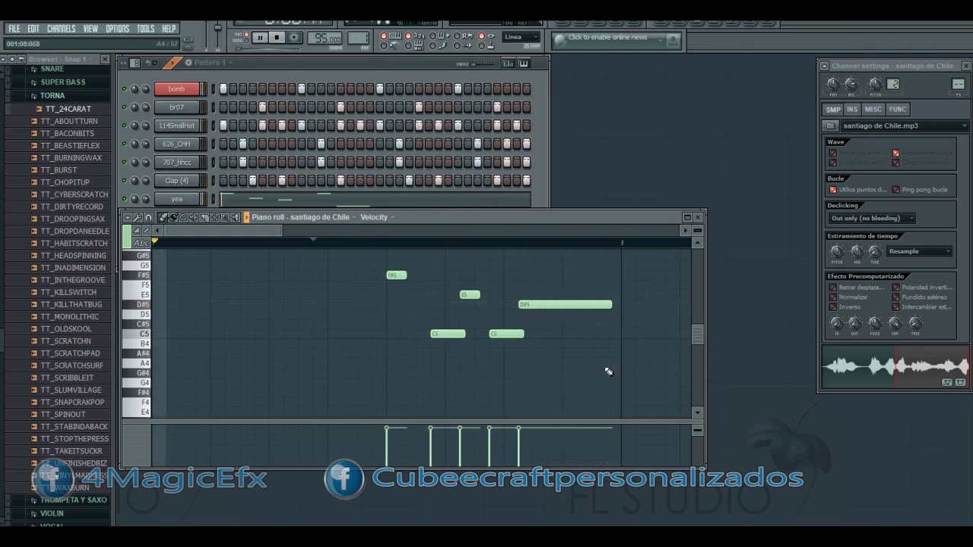
Step: Lower the long closing note to D5 and the second C5 note to A#4
{"action": "left_click_drag", "start_coordinate": [559, 308], "coordinate": [561, 318]}
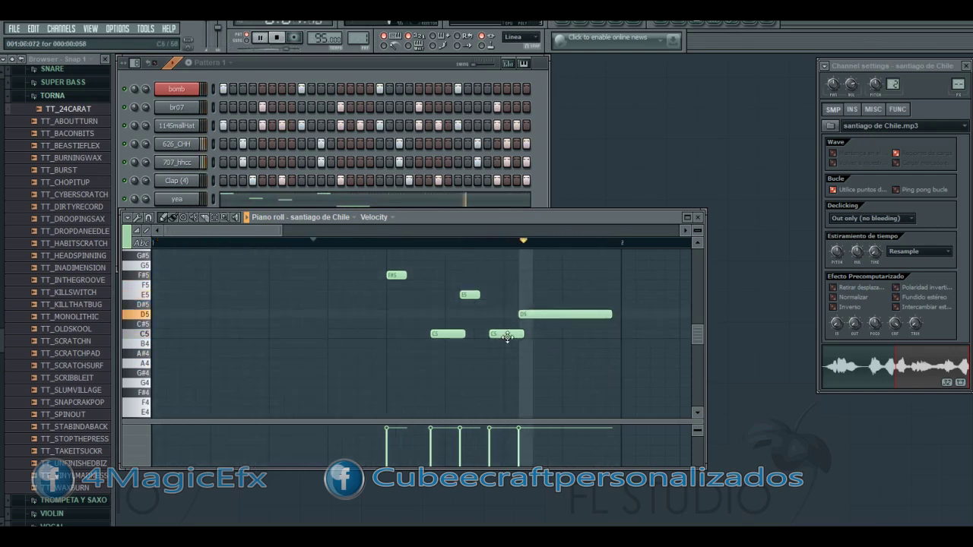
{"action": "left_click_drag", "start_coordinate": [507, 335], "coordinate": [511, 361]}
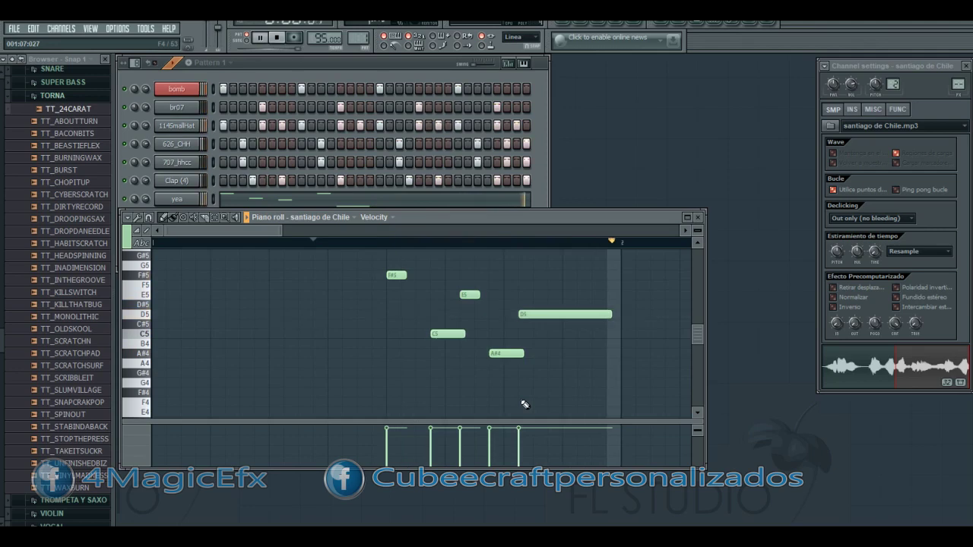
Step: Move the piano roll clear of the channel rows and play back the pattern with the santiago de Chile melody
{"action": "left_click_drag", "start_coordinate": [478, 224], "coordinate": [488, 276]}
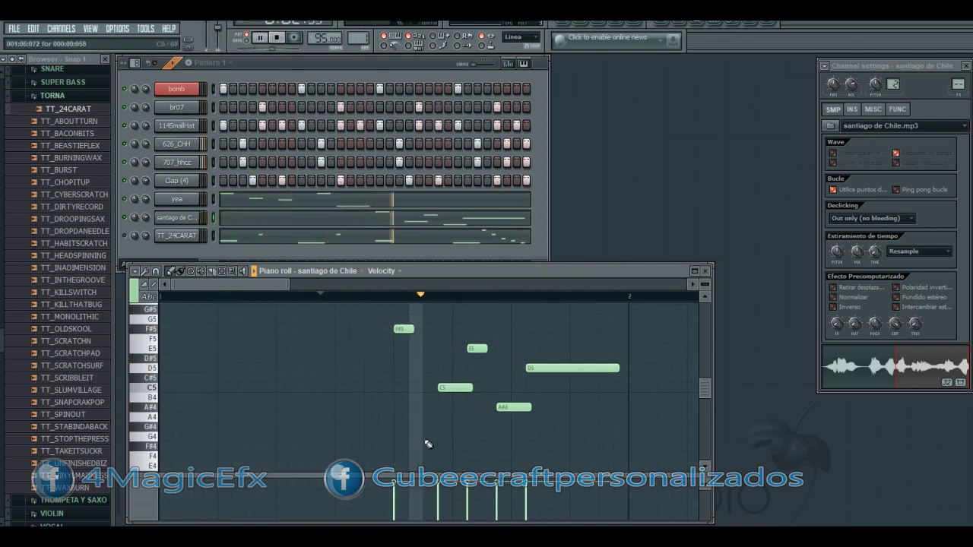
{"action": "mouse_move", "coordinate": [310, 536]}
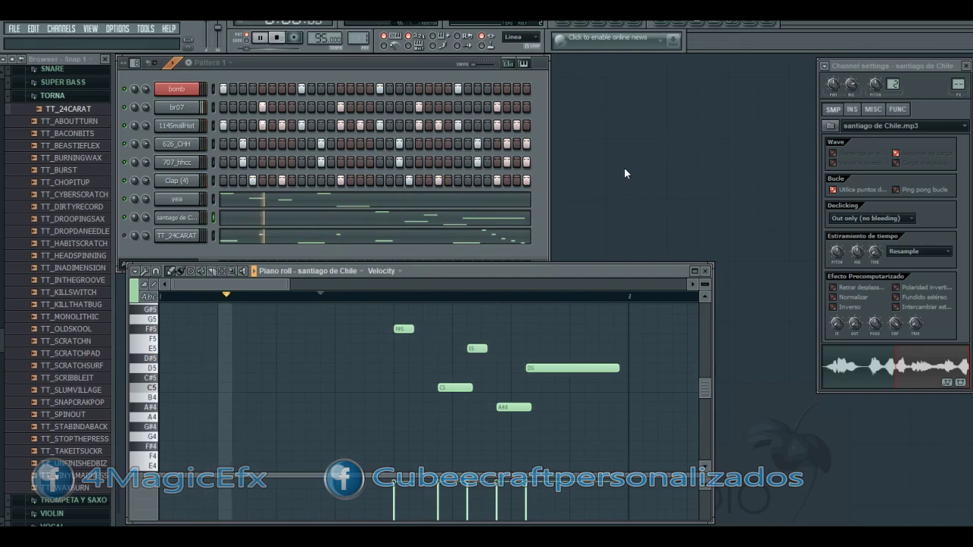
{"action": "key", "text": "space"}
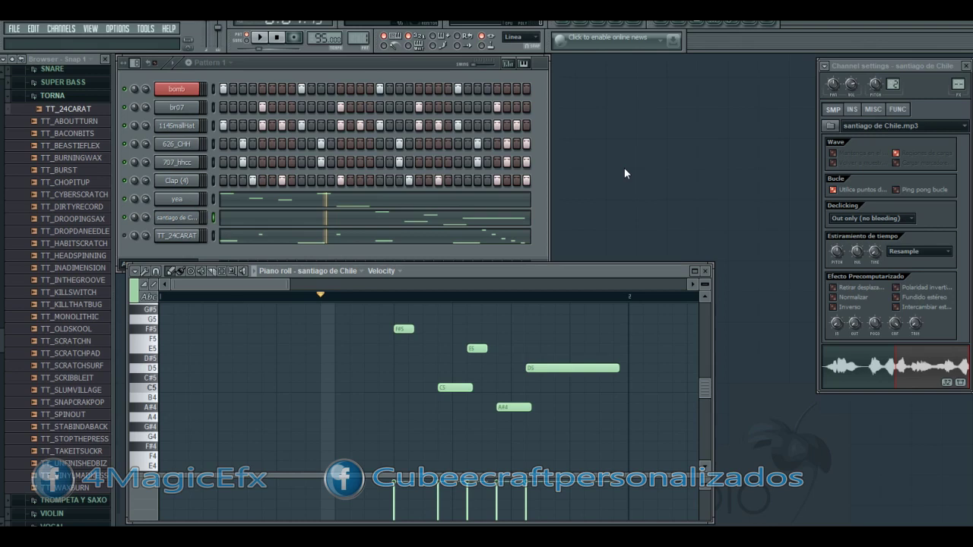
{"action": "key", "text": "space"}
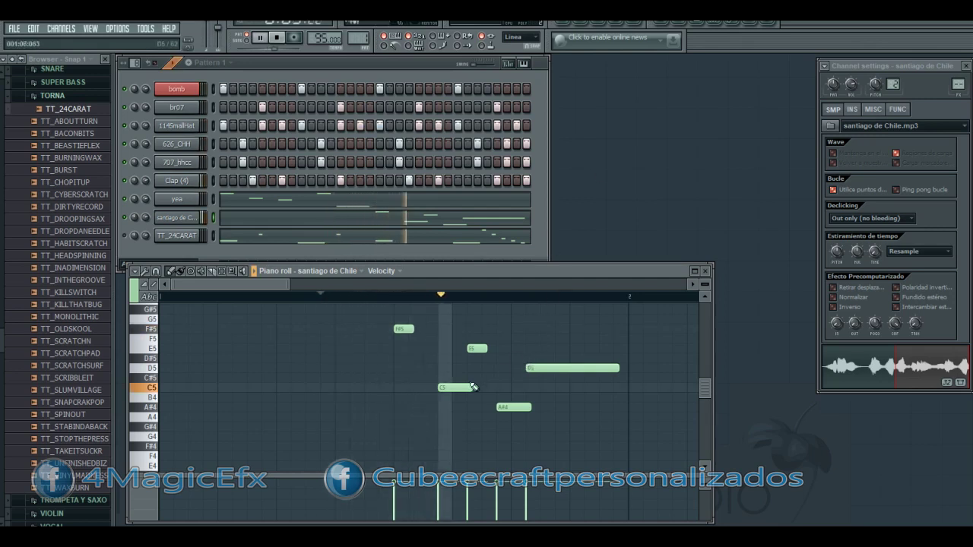